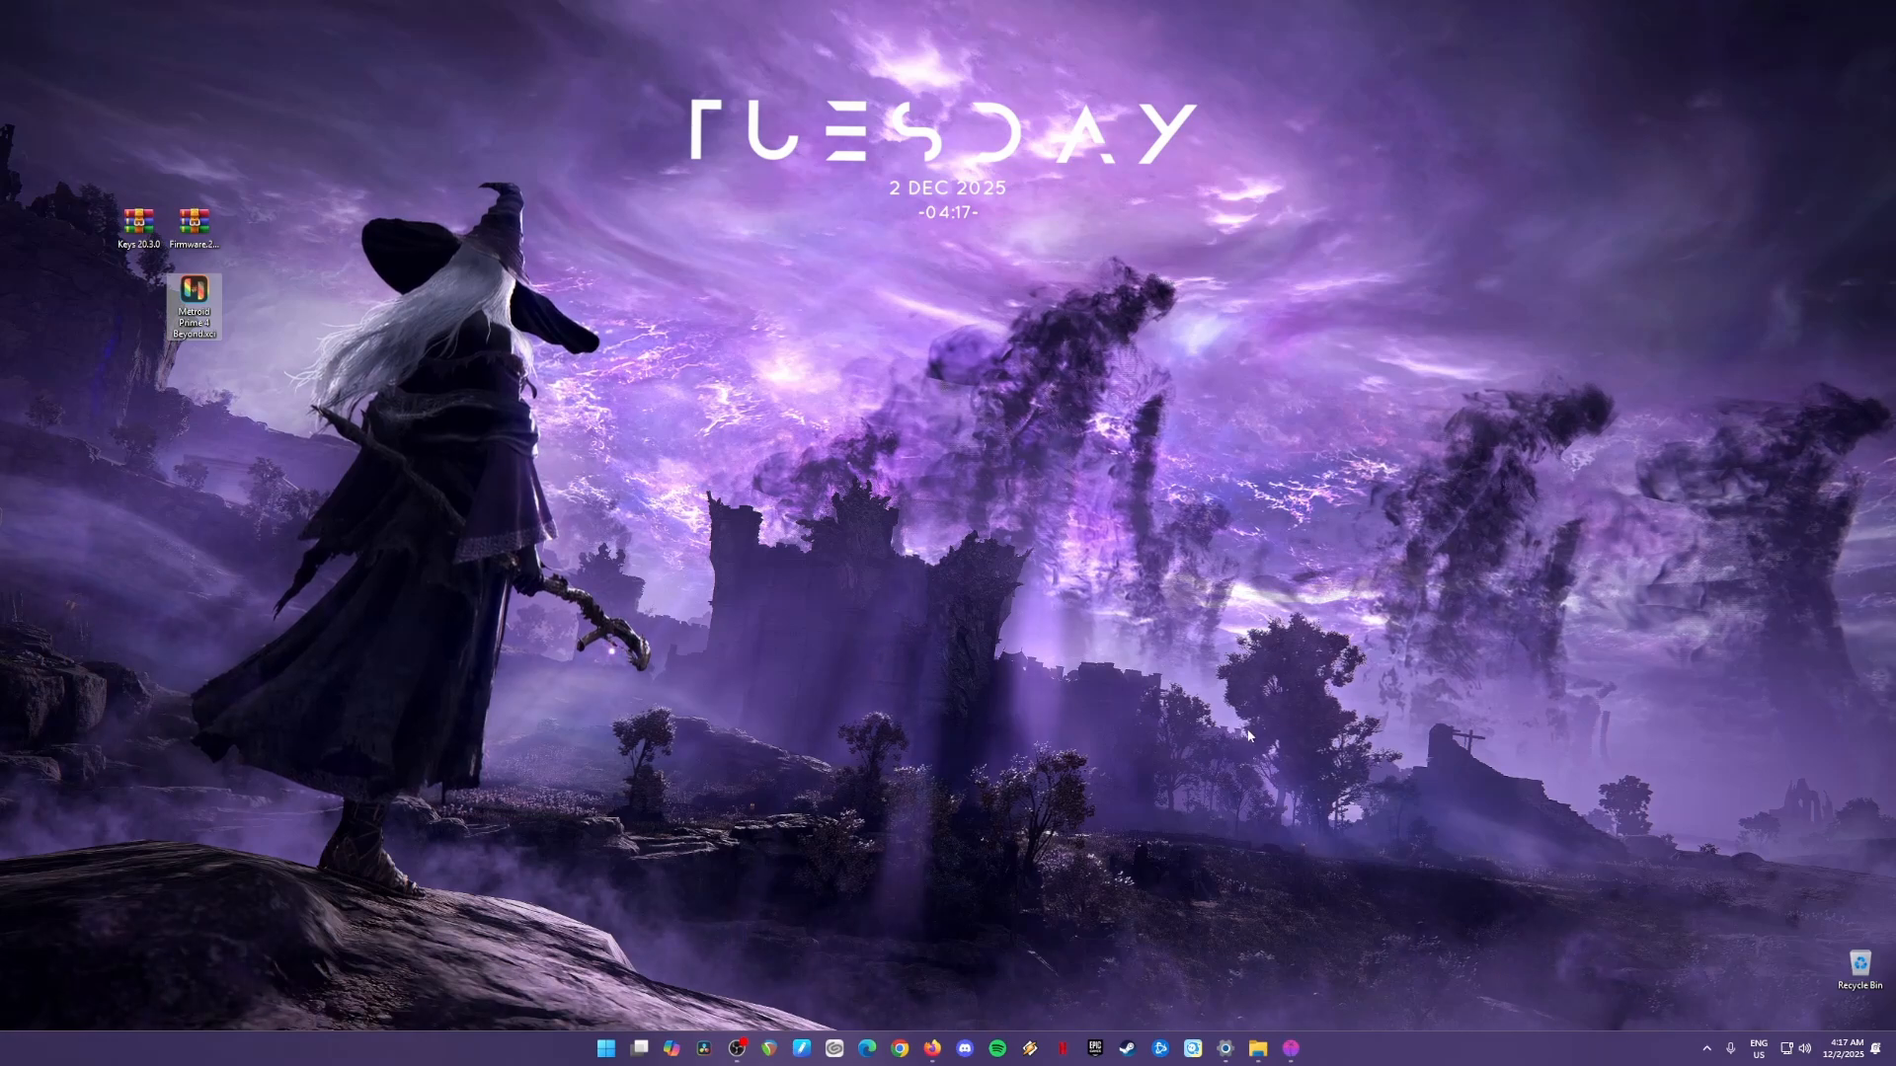
Open the Firefox Downloads folder and review the Eden emulator, firmware and keys archives and the Metroid Prime 4 Beyond game file.
{"action": "left_click", "coordinate": [1257, 1049]}
{"action": "left_click_drag", "start_coordinate": [966, 459], "coordinate": [620, 289]}
{"action": "left_click", "coordinate": [784, 442]}
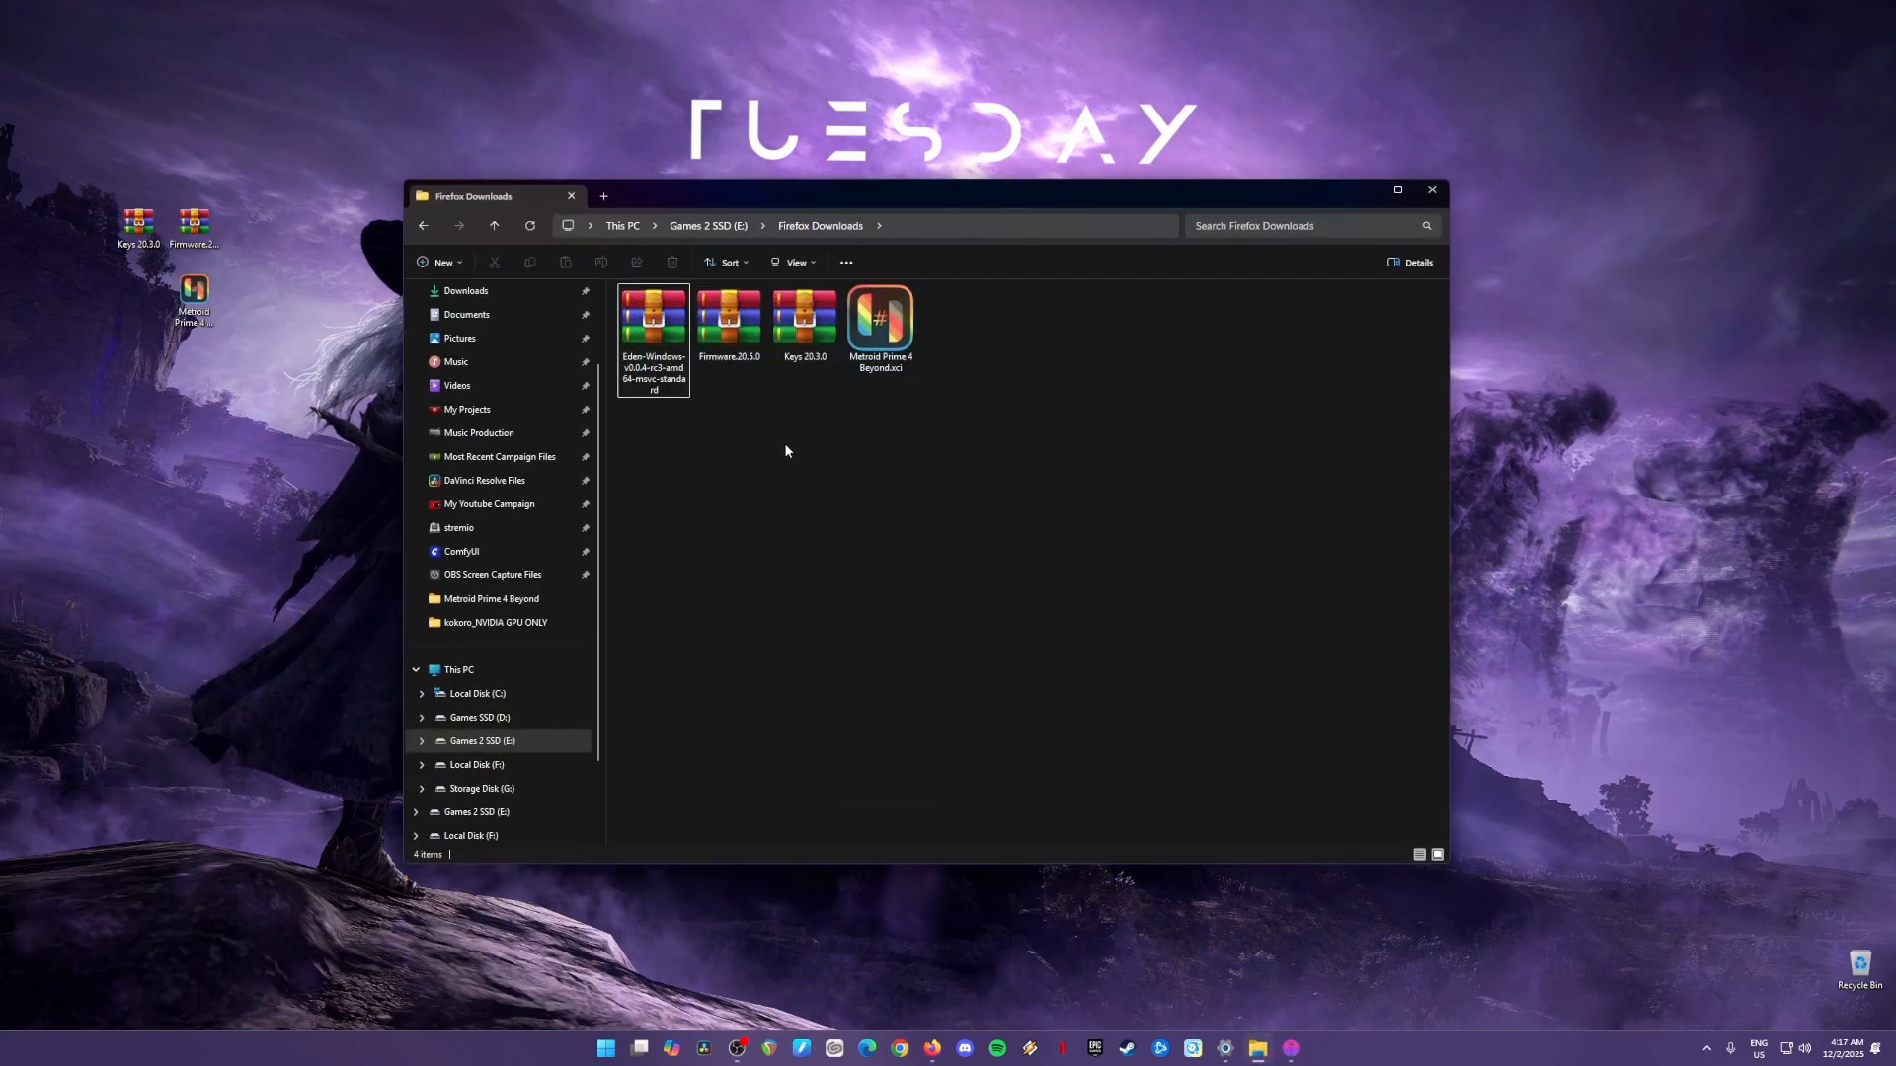
{"action": "left_click", "coordinate": [650, 342]}
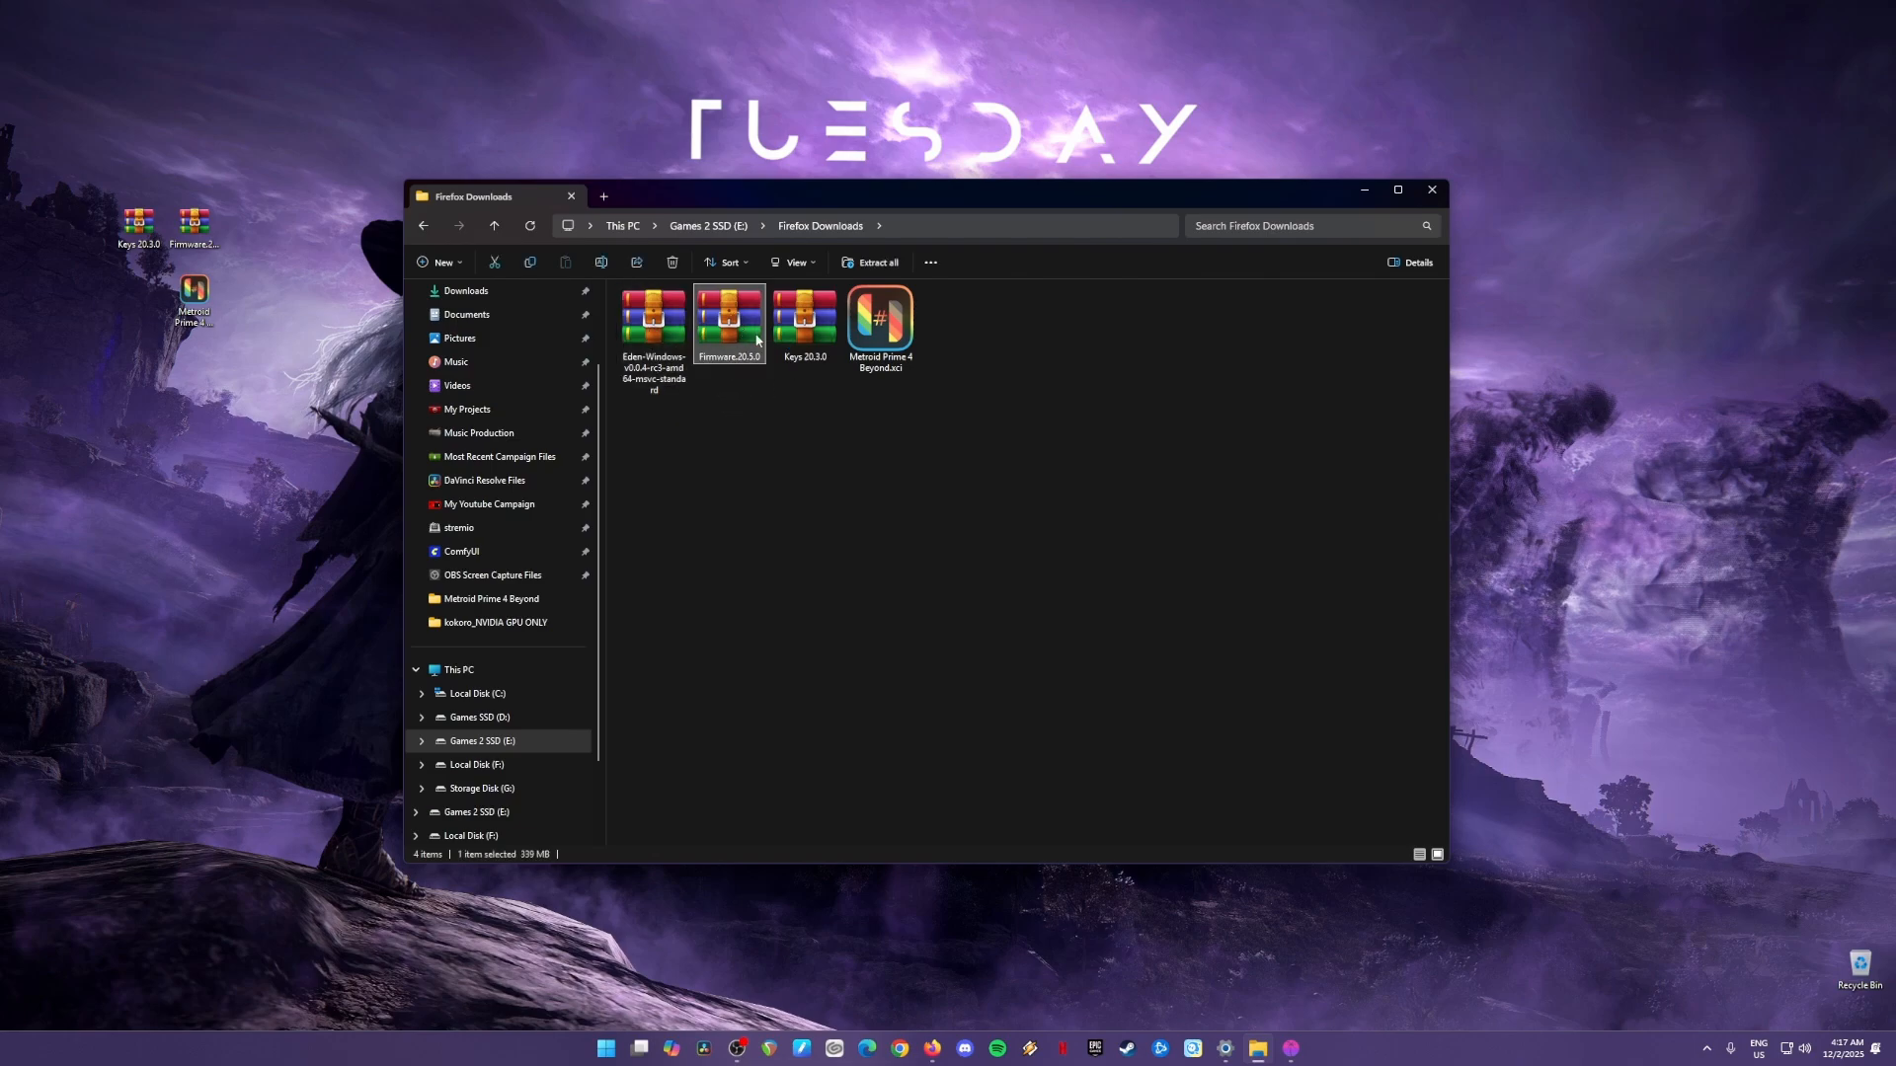
{"action": "left_click", "coordinate": [798, 336]}
{"action": "left_click", "coordinate": [731, 357], "text": "ctrl"}
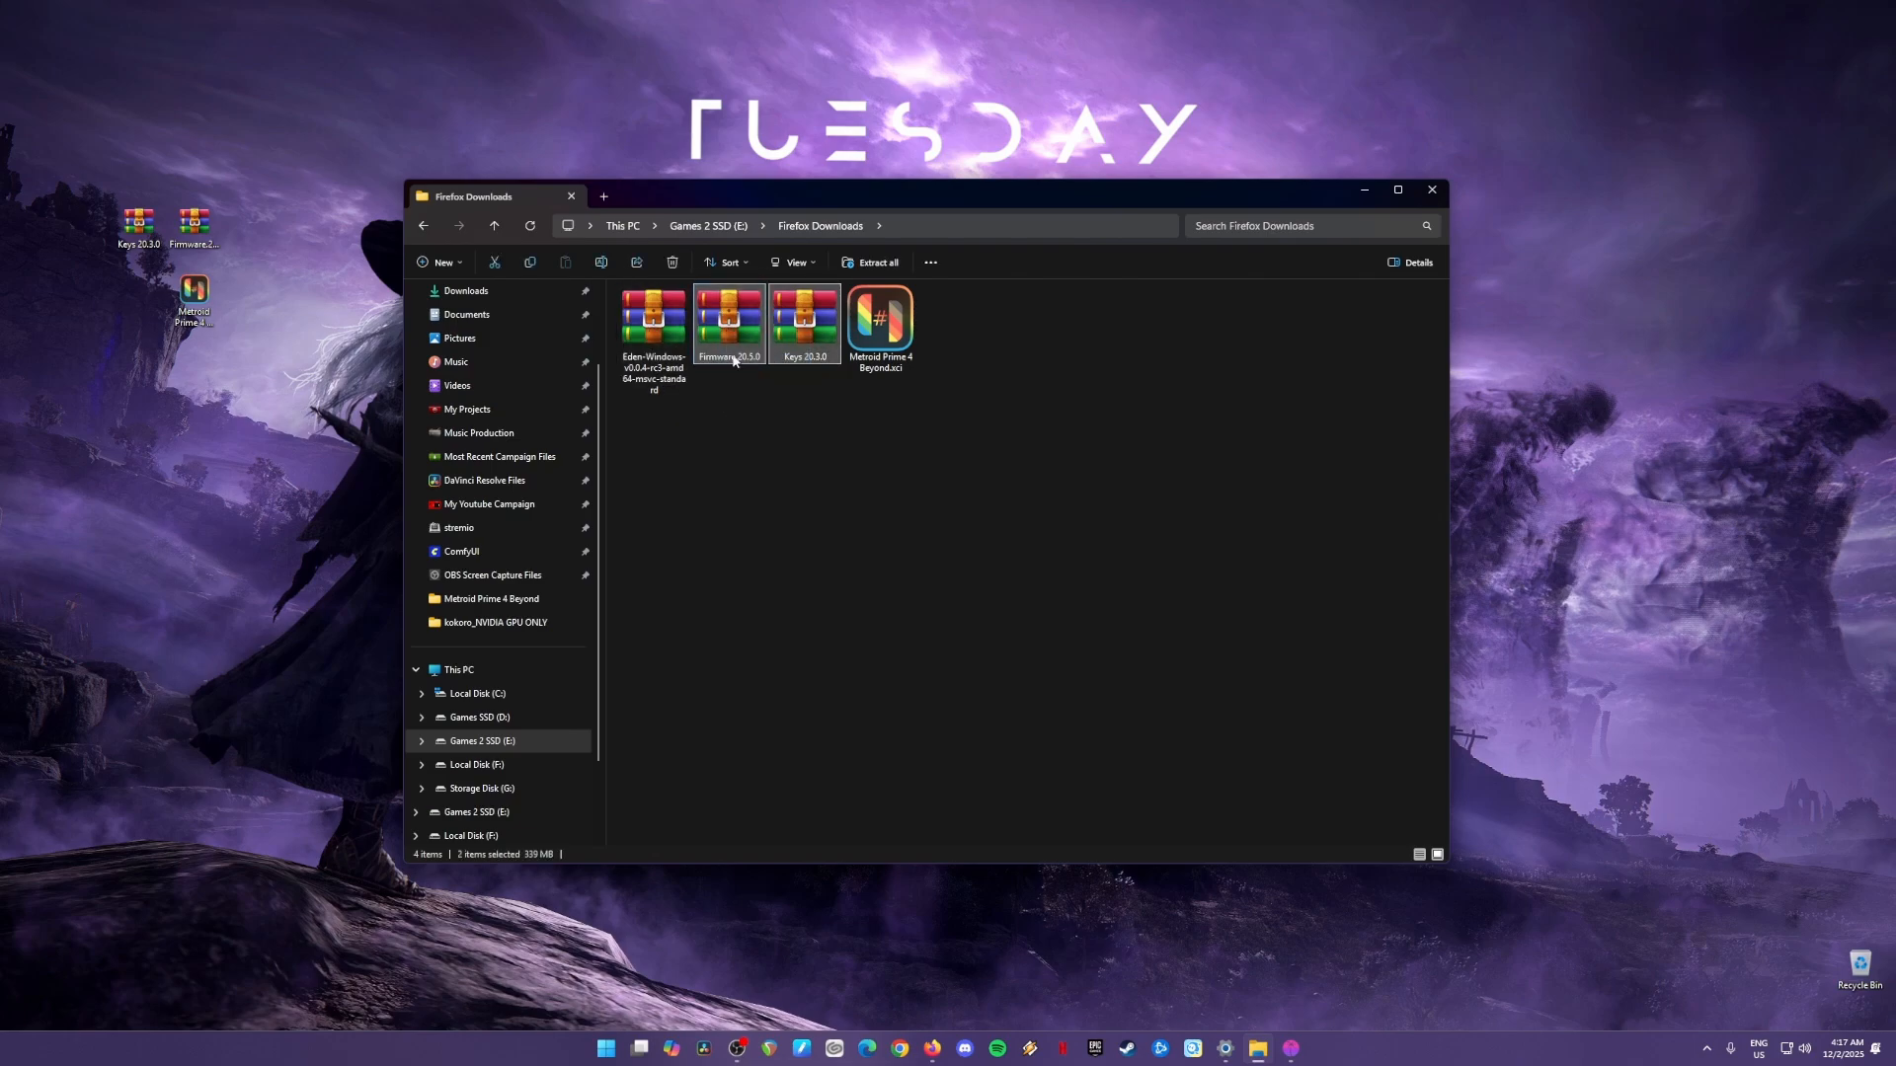
{"action": "left_click", "coordinate": [894, 338]}
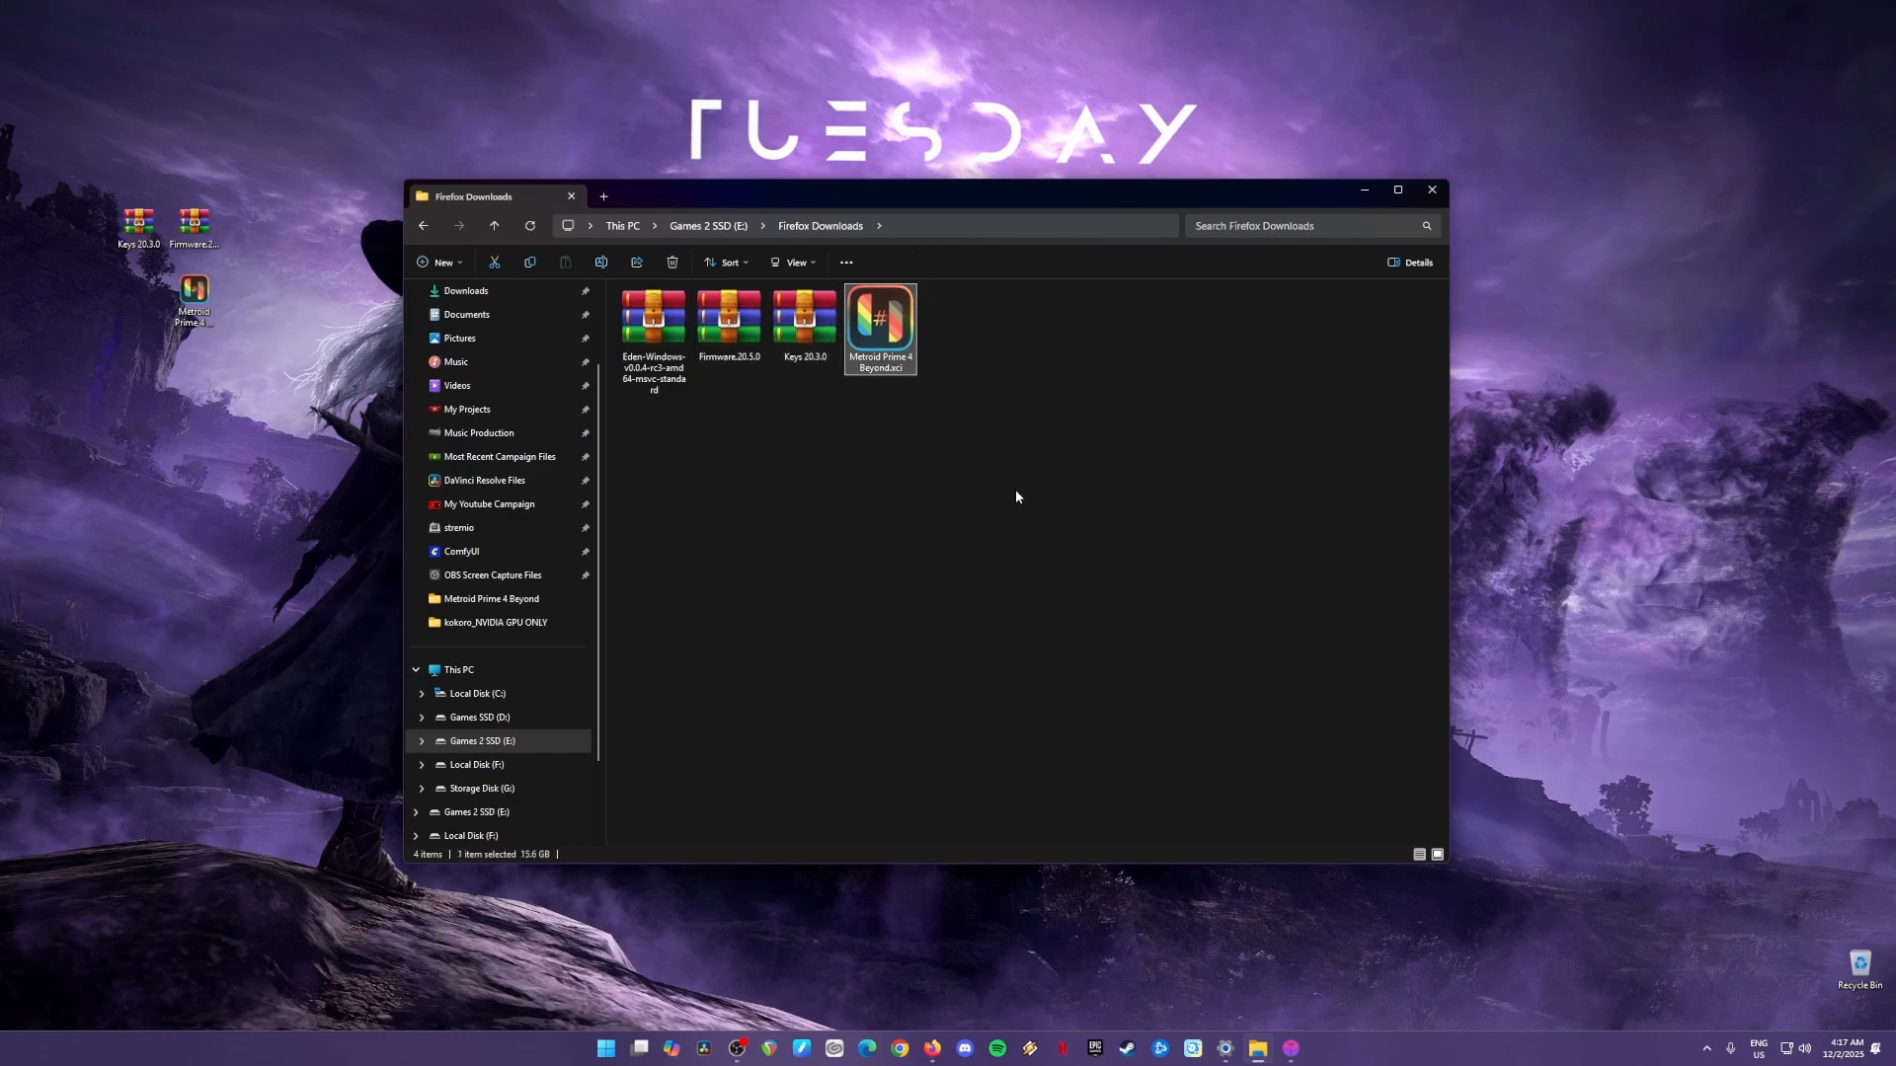
{"action": "left_click", "coordinate": [1162, 501]}
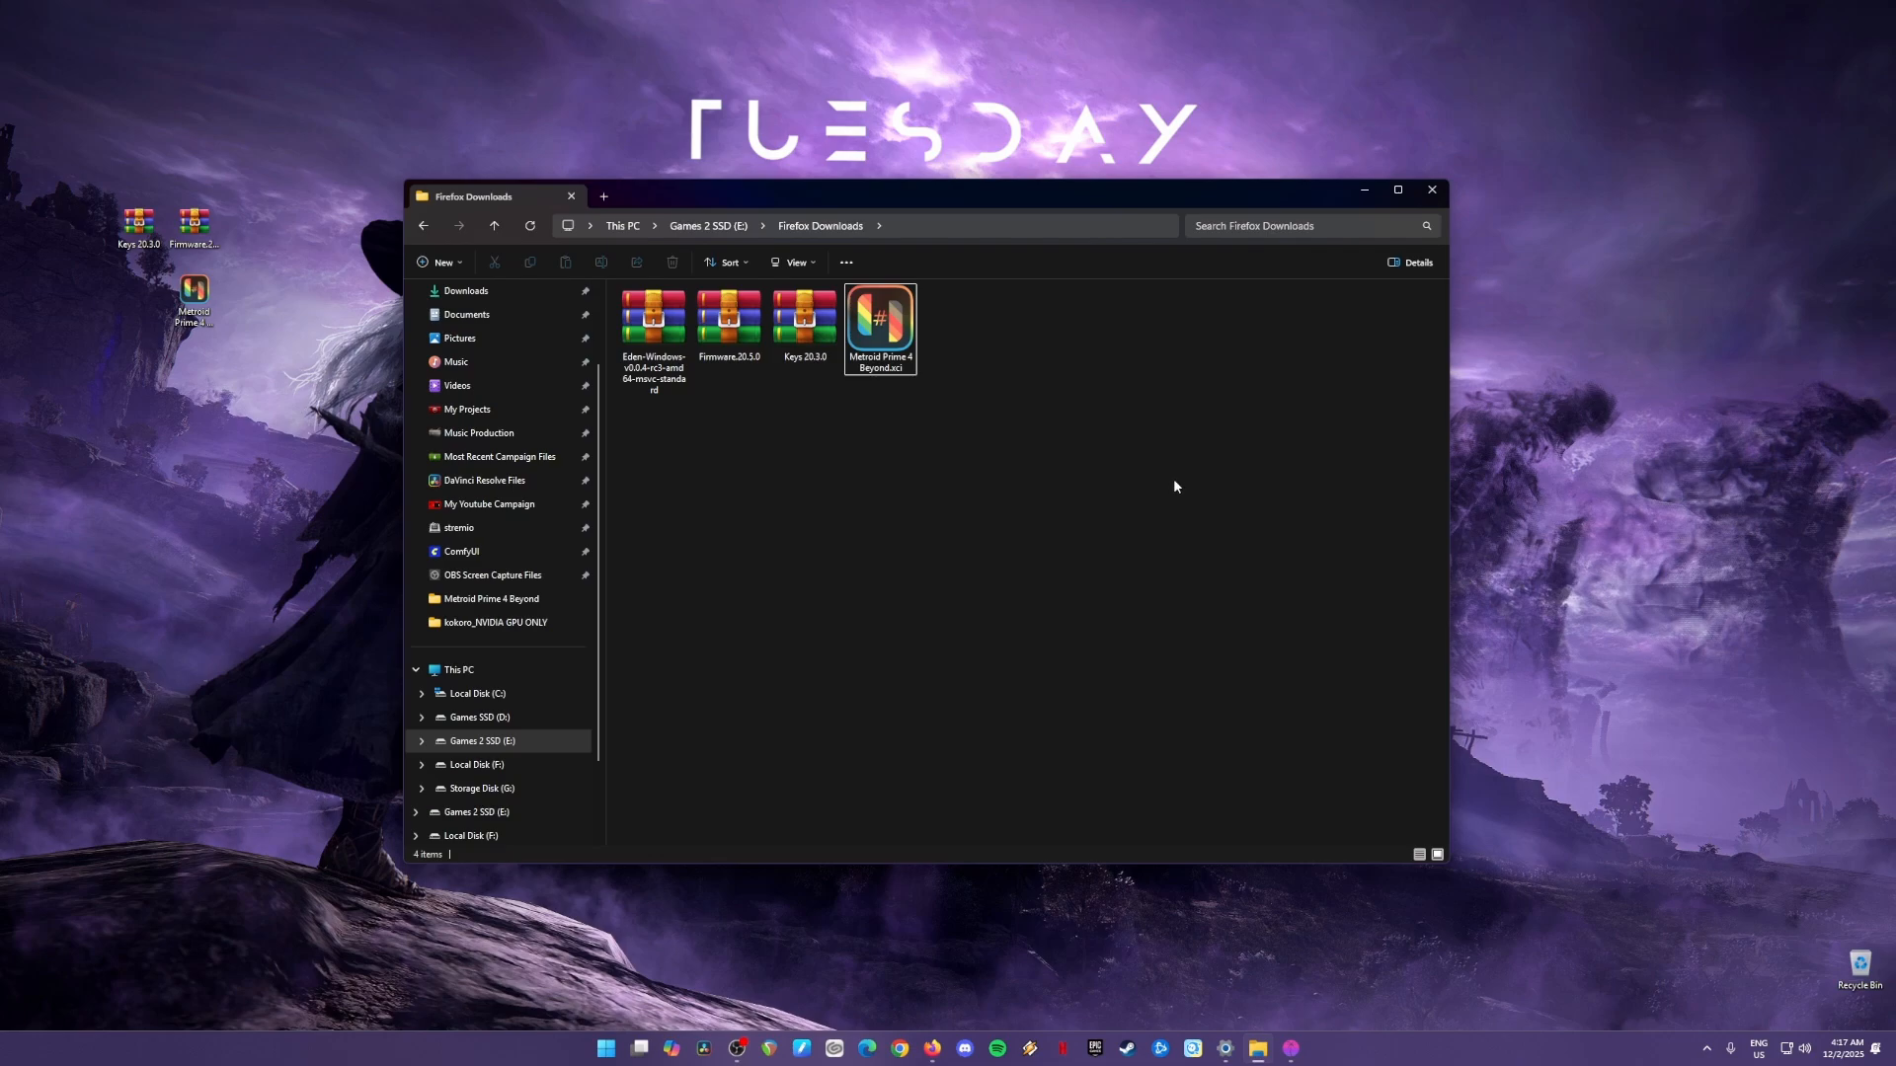
{"action": "left_click", "coordinate": [1364, 190]}
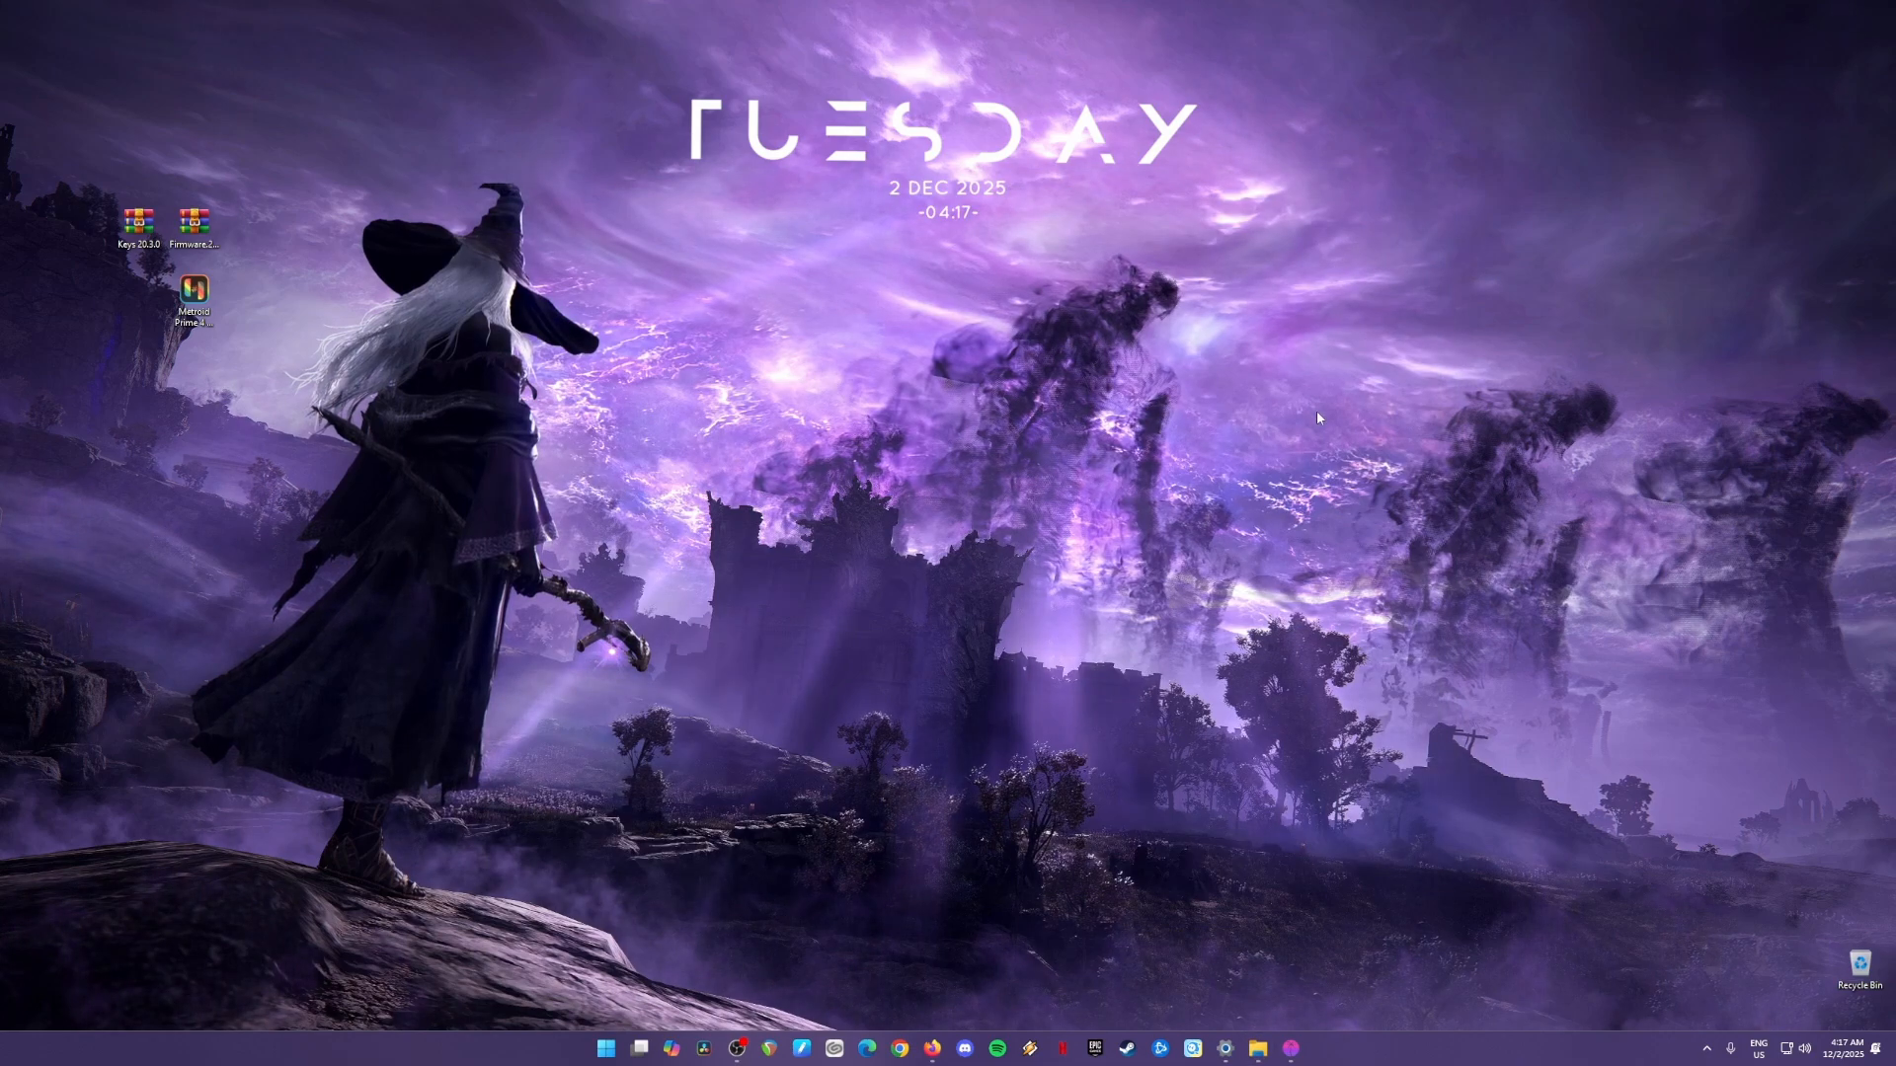
Switch to Firefox and view the Metroid Prime 4: Beyond page on the Nintendo store.
{"action": "left_click", "coordinate": [932, 1049]}
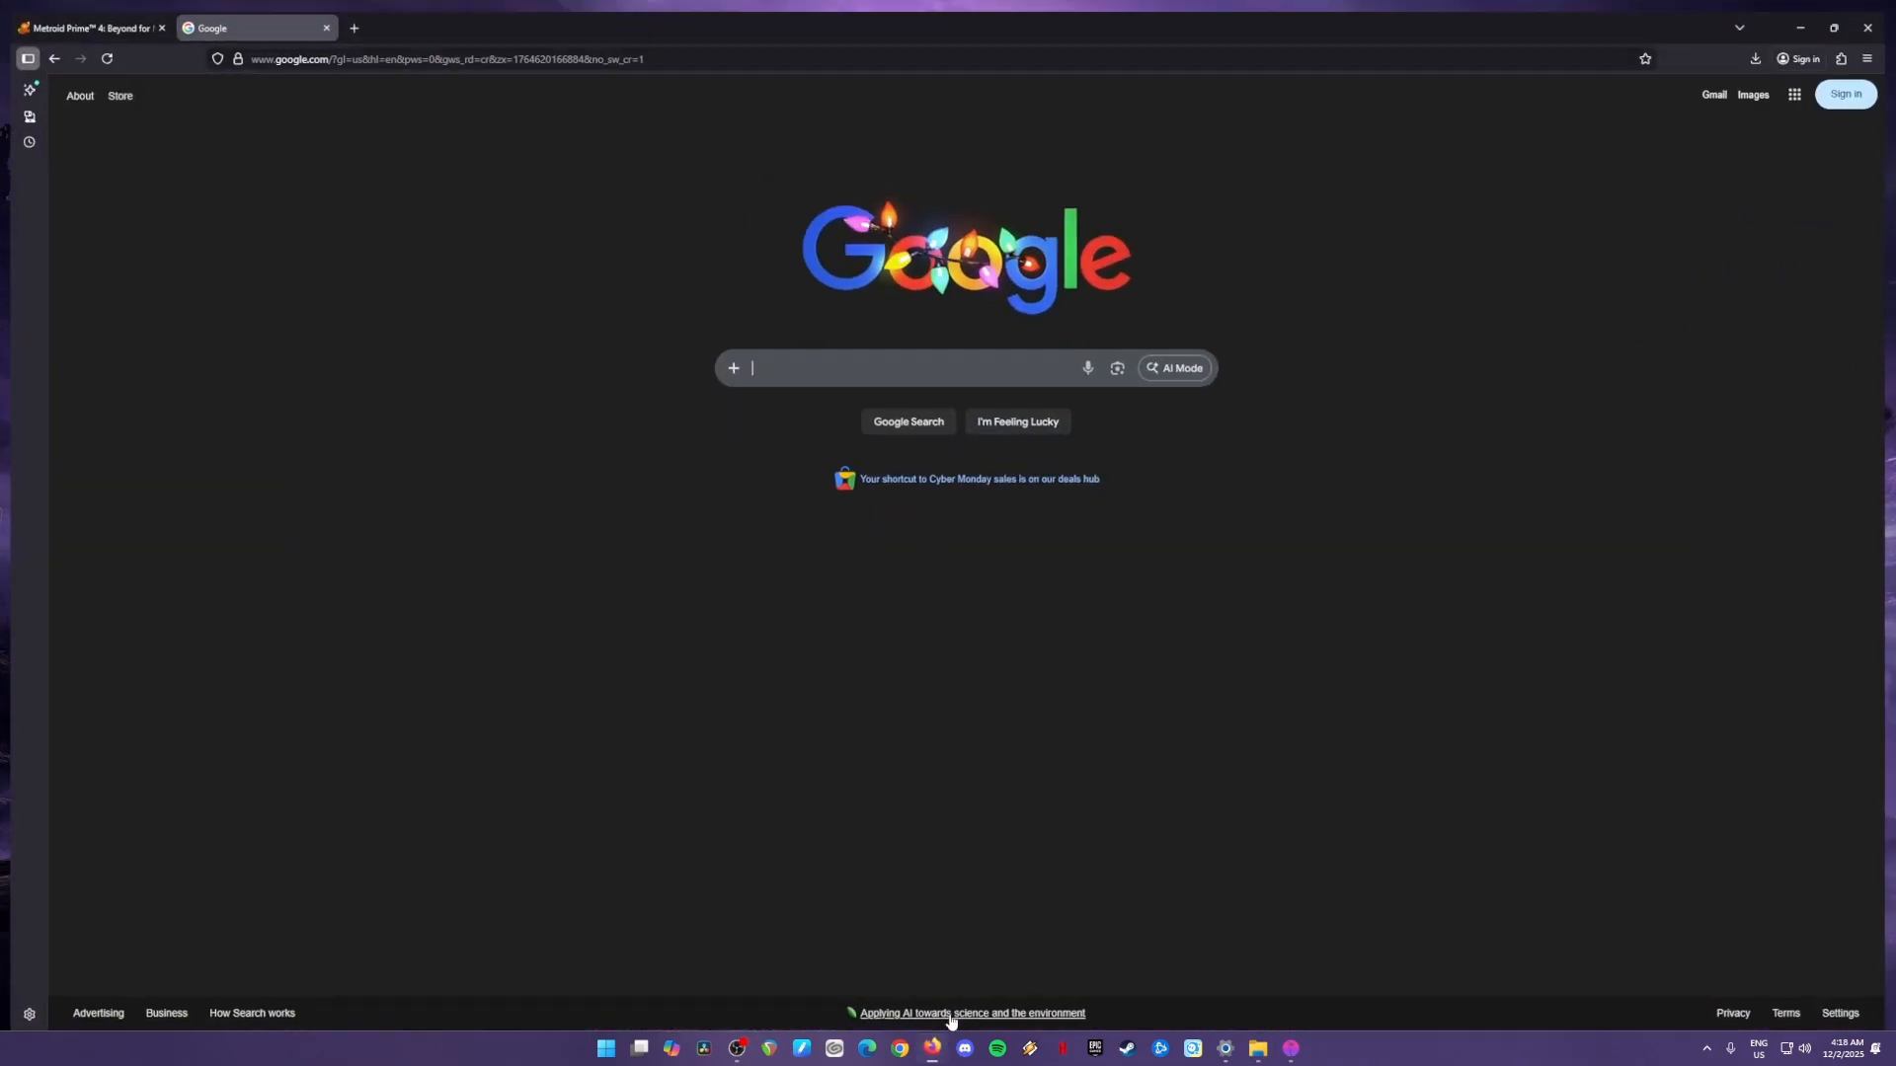
{"action": "left_click", "coordinate": [102, 6]}
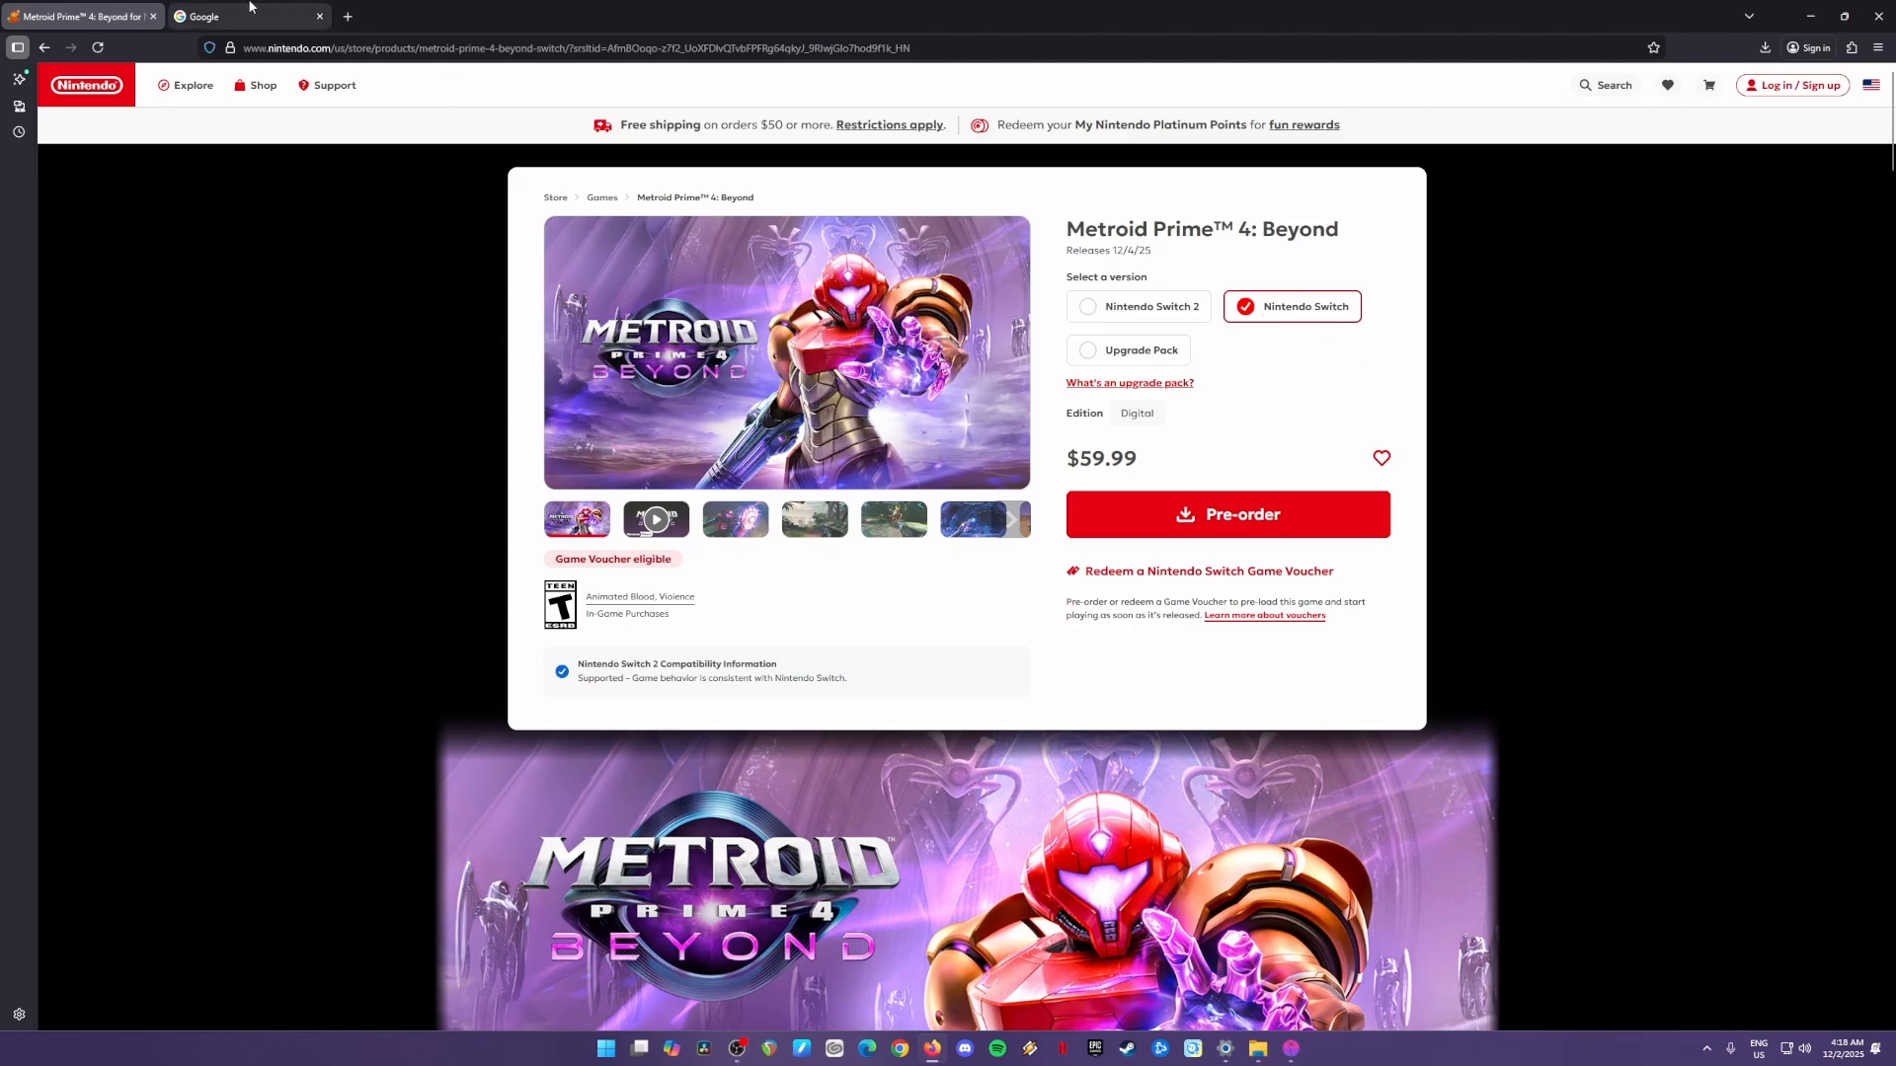
Search Google for "eden emulator" and open the official Eden website.
{"action": "left_click", "coordinate": [219, 16]}
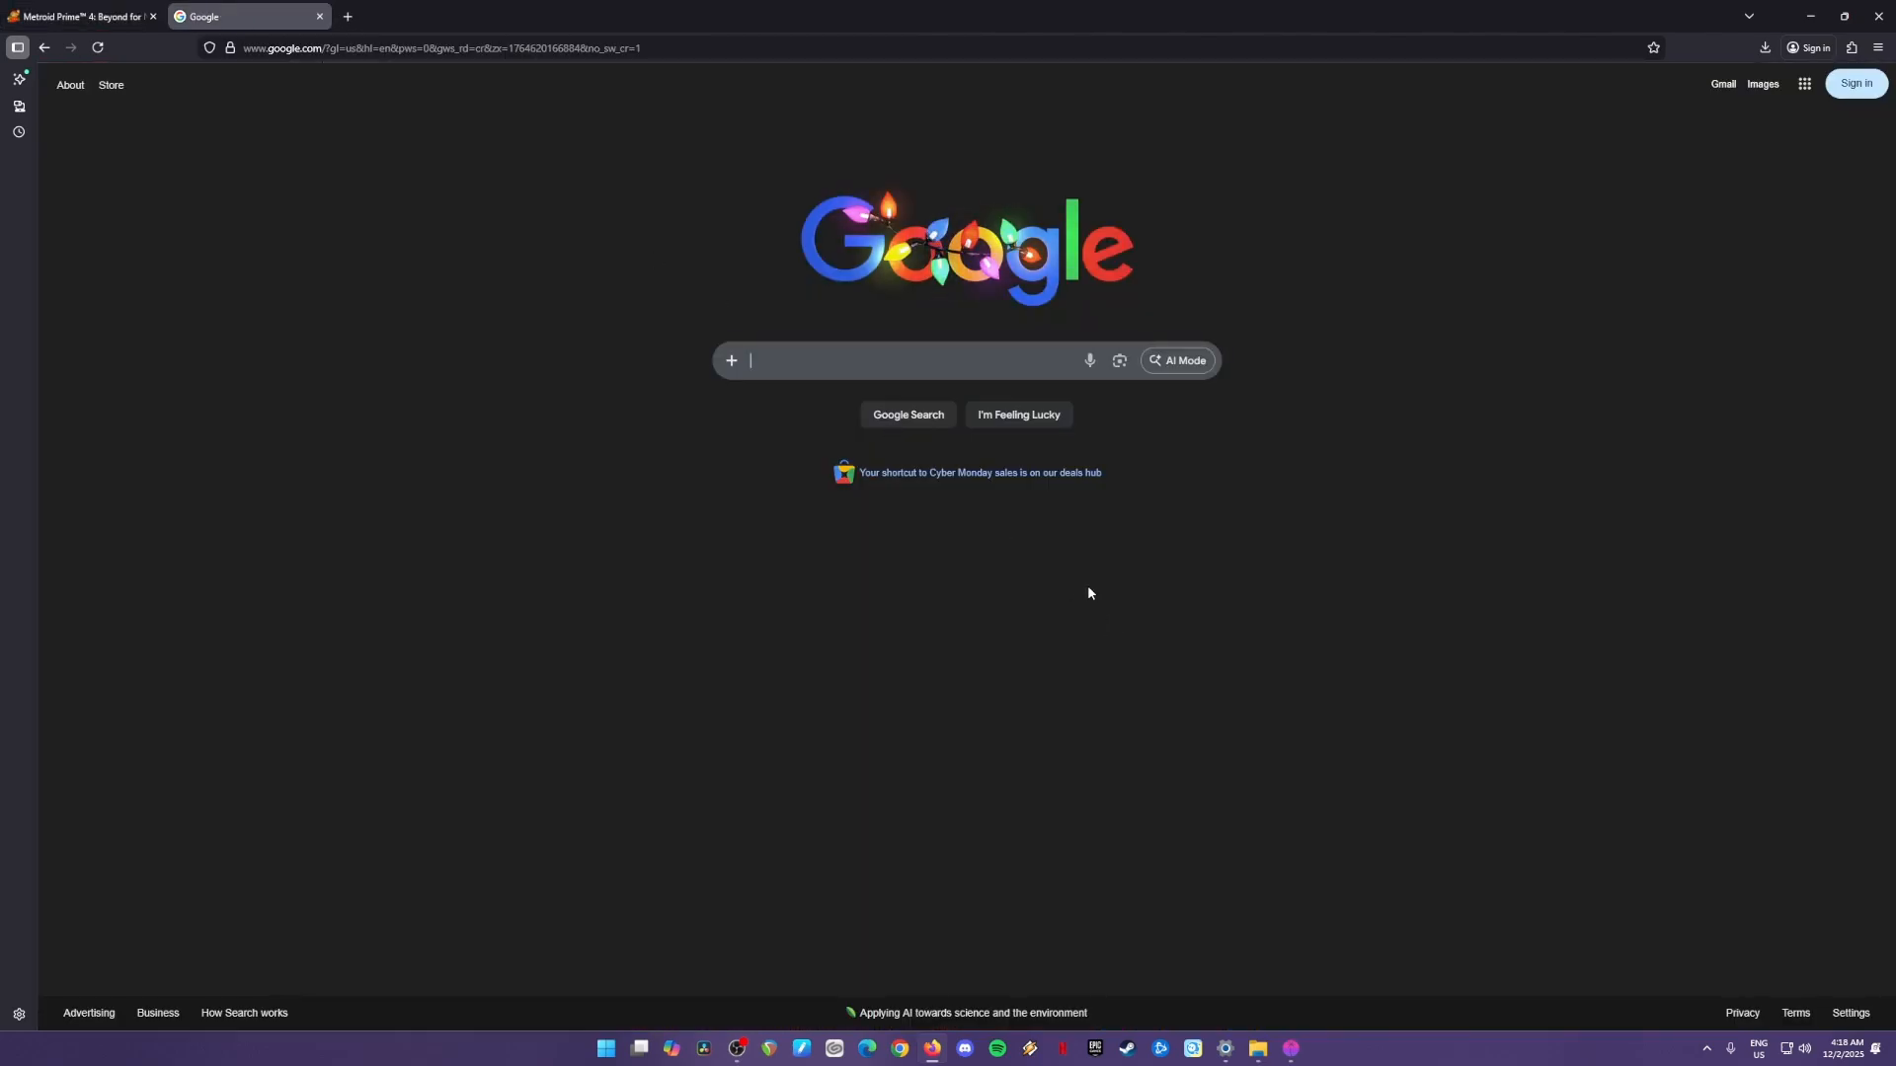
{"action": "type", "text": "eden emulator"}
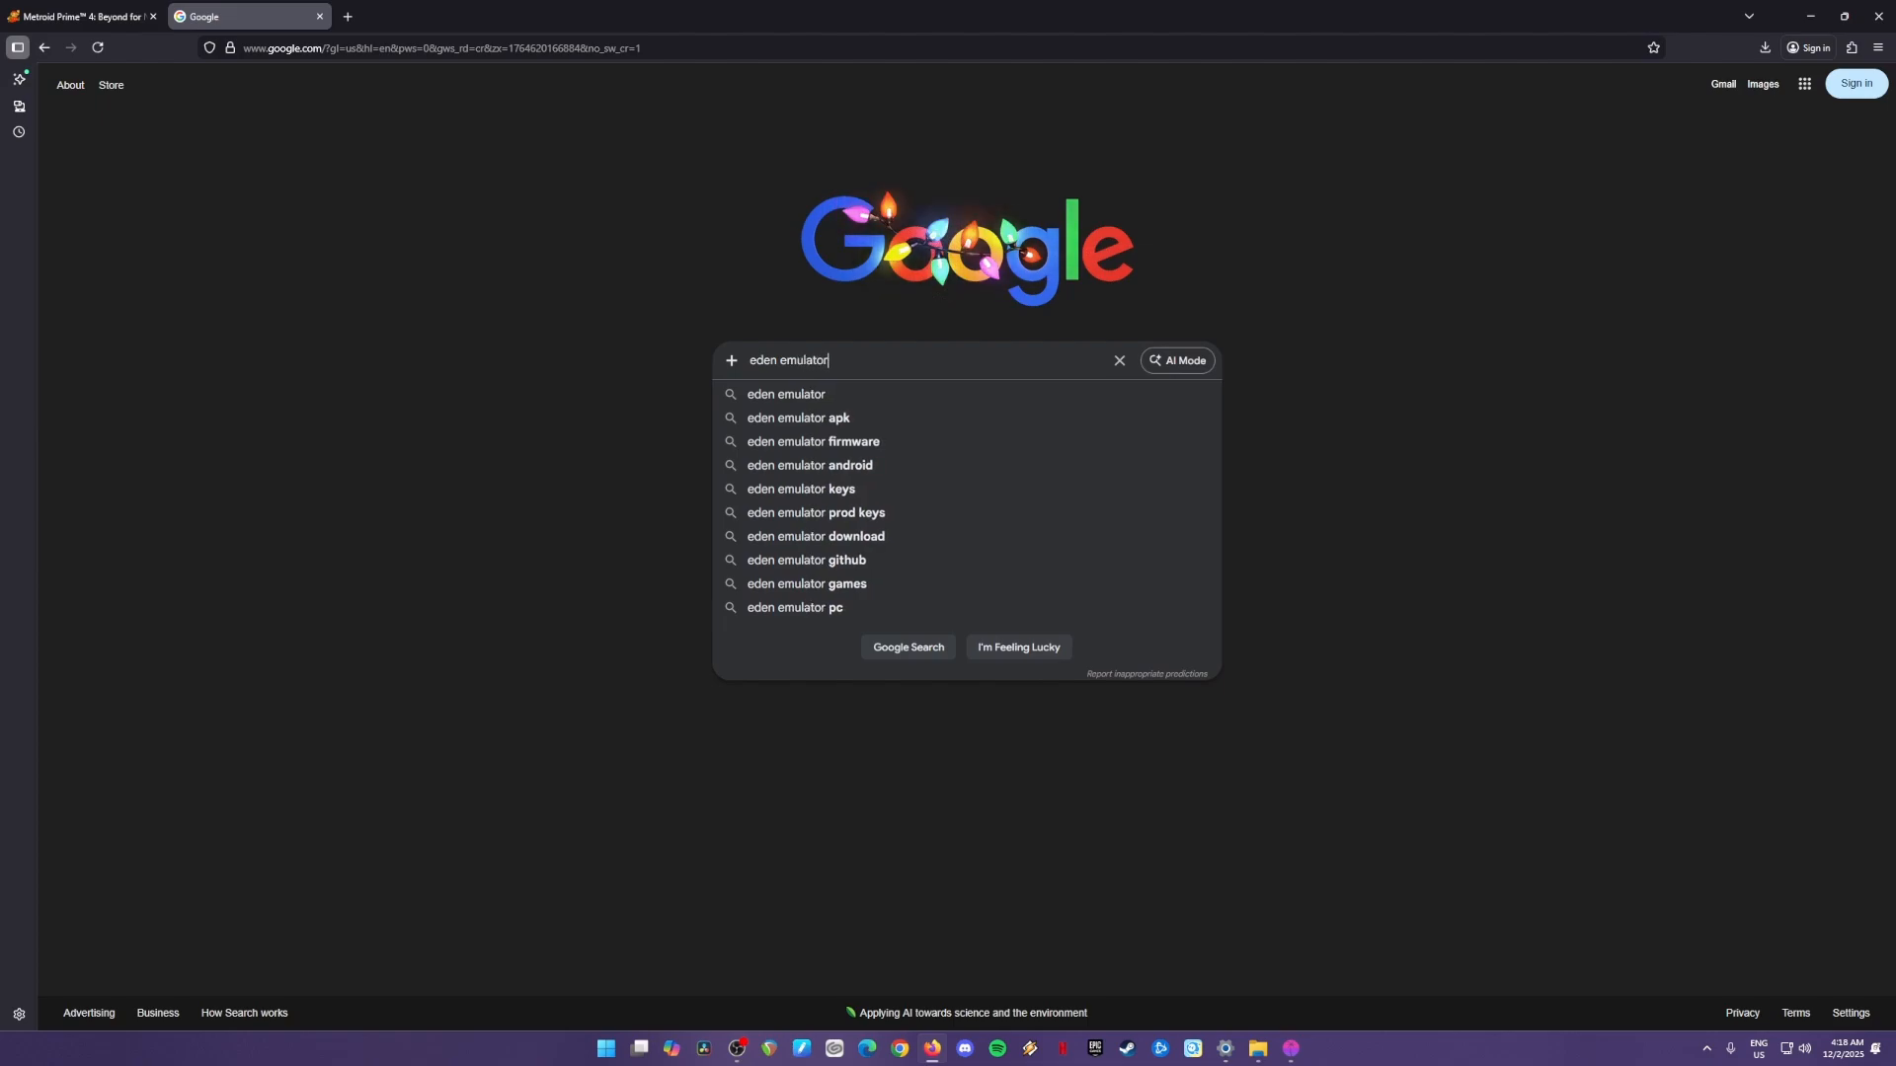
{"action": "key", "text": "Return"}
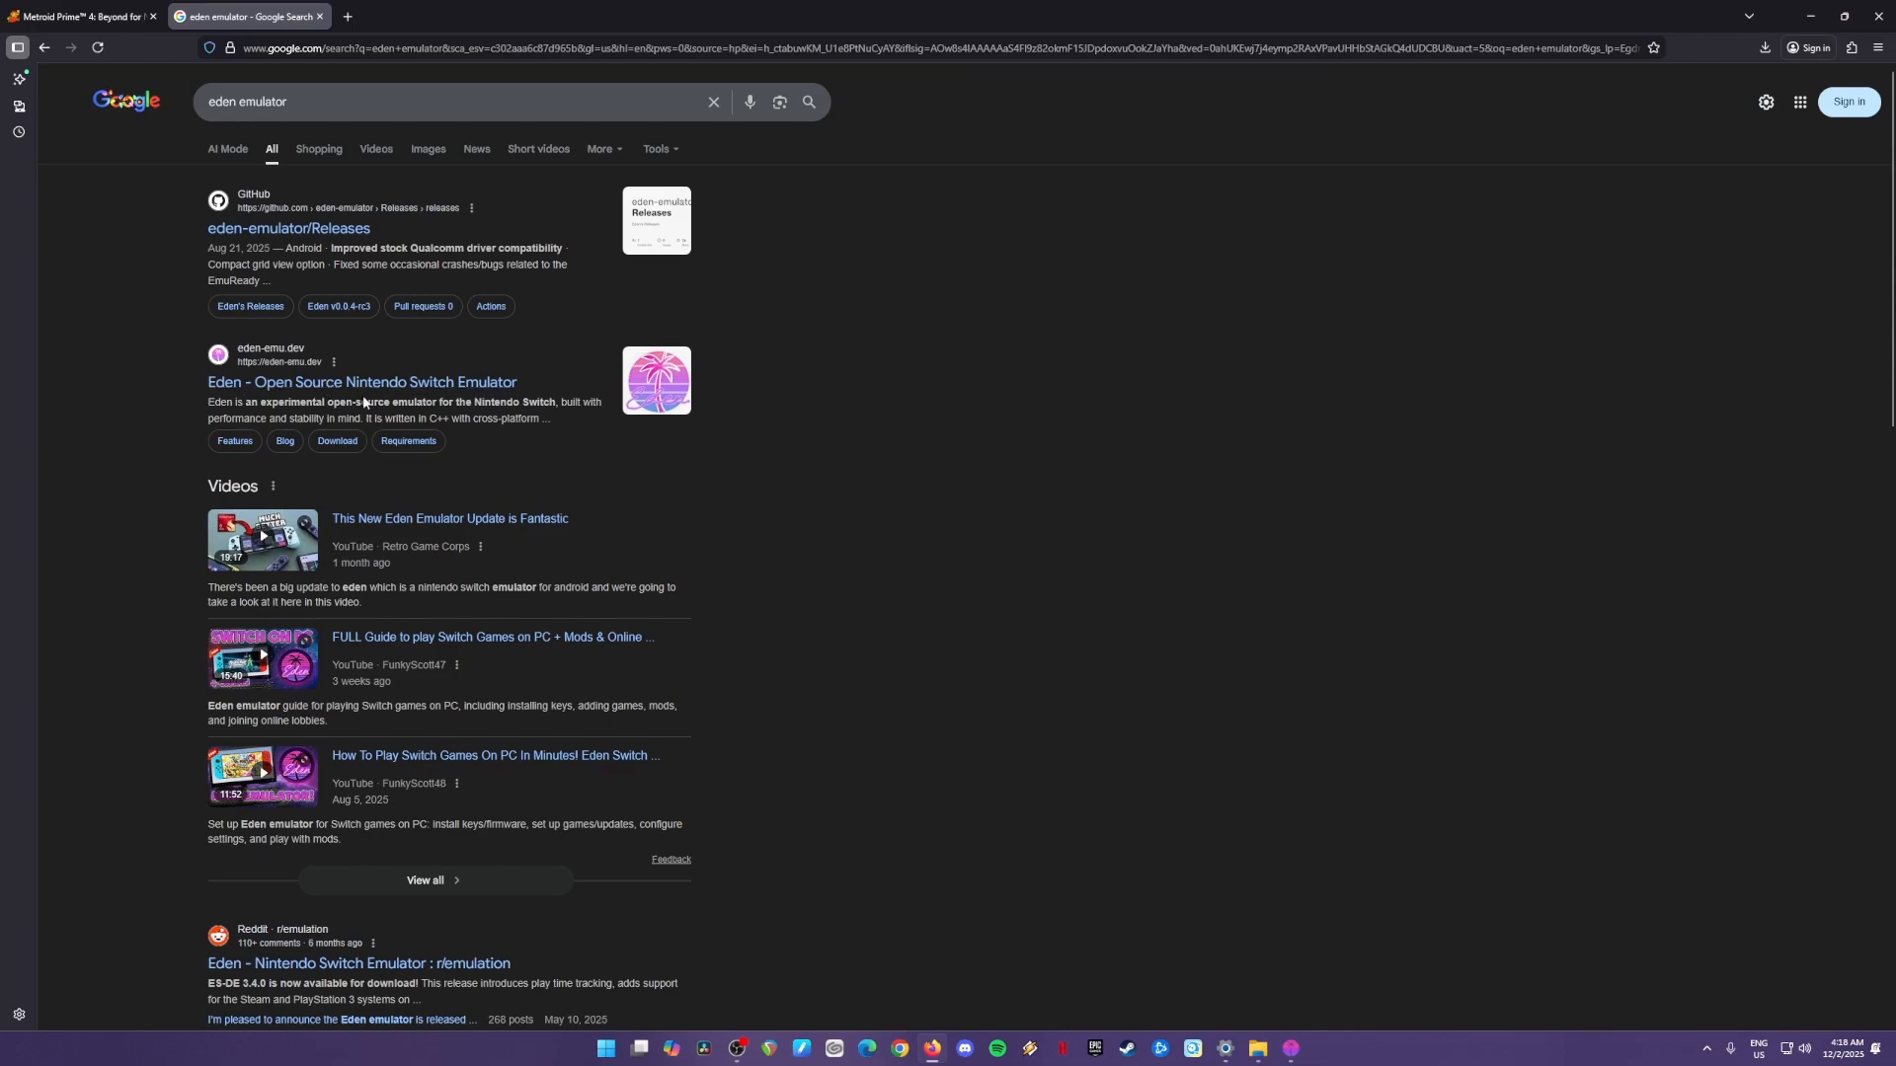
{"action": "left_click", "coordinate": [389, 387]}
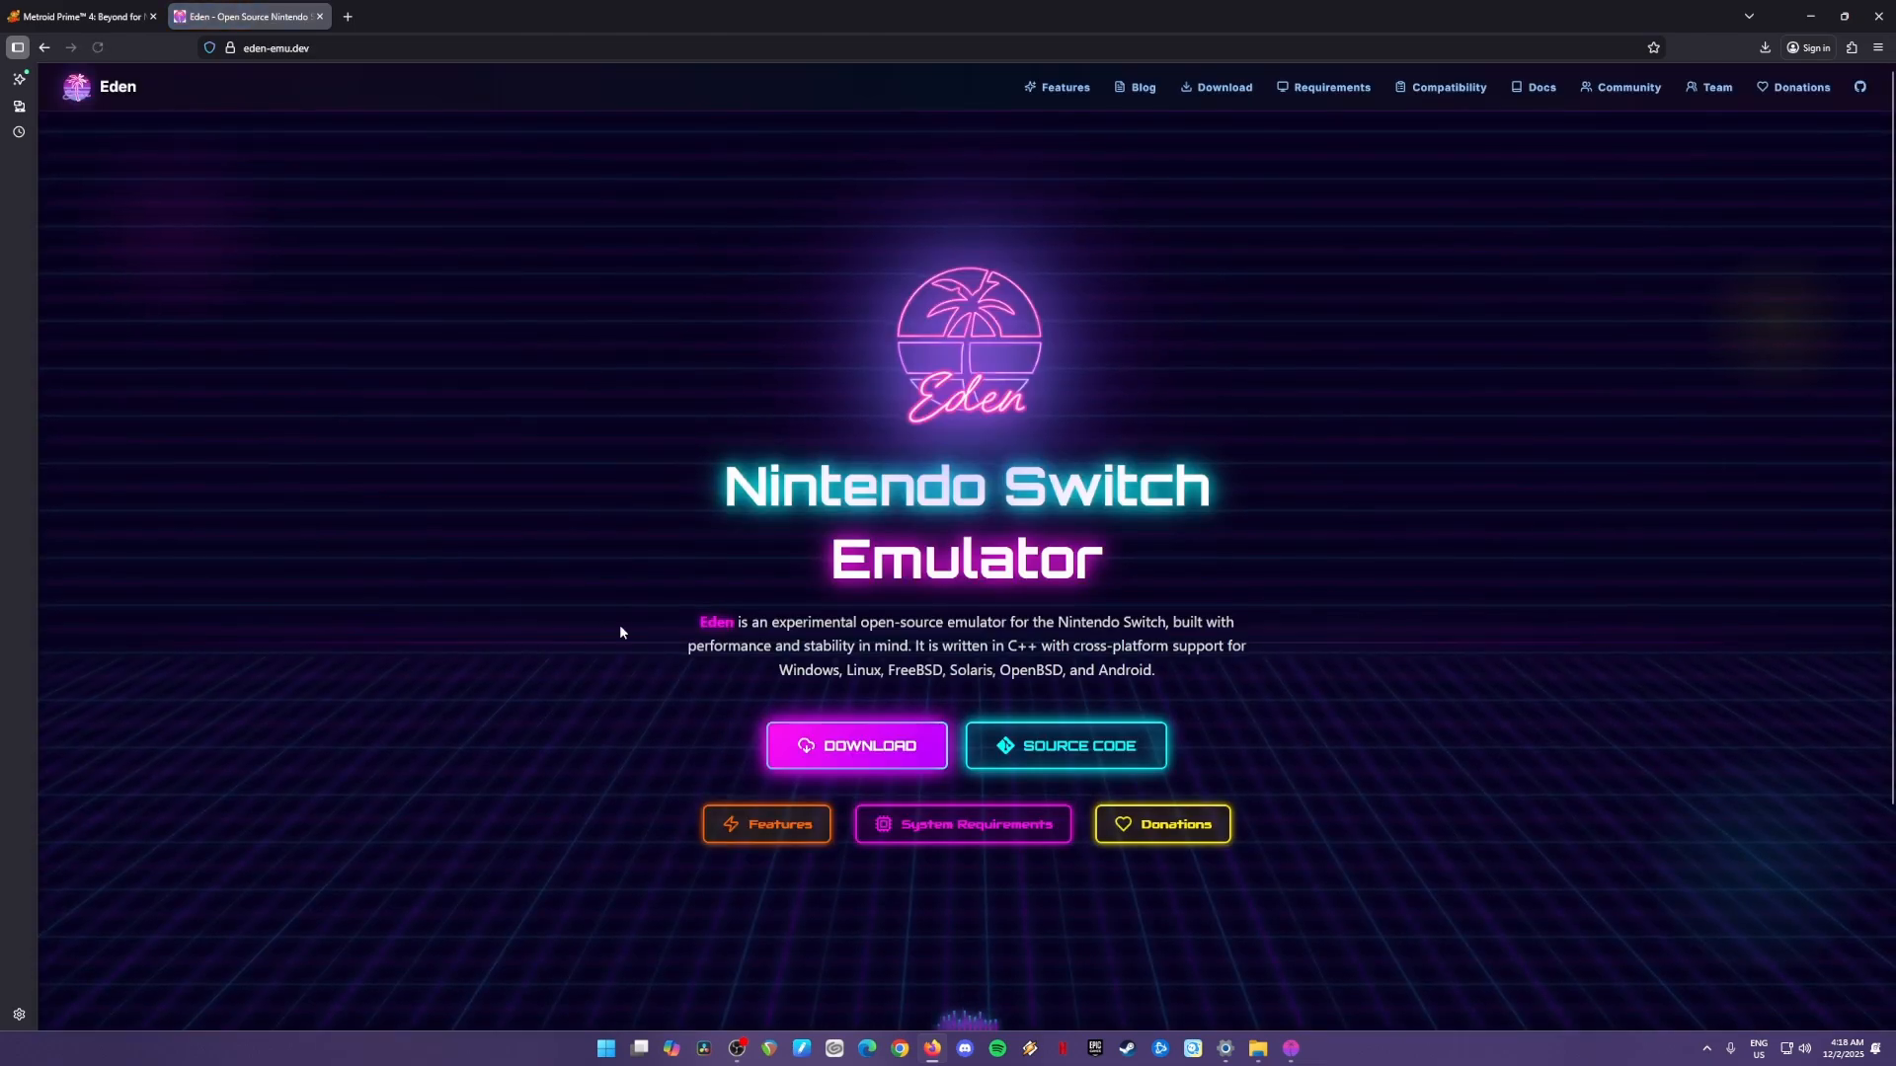
Open the Windows release page for Eden v0.0.4-rc3 and locate the Eden-Windows-v0.0.4-rc3-amd64-msvc-standard.zip package.
{"action": "left_click", "coordinate": [883, 762]}
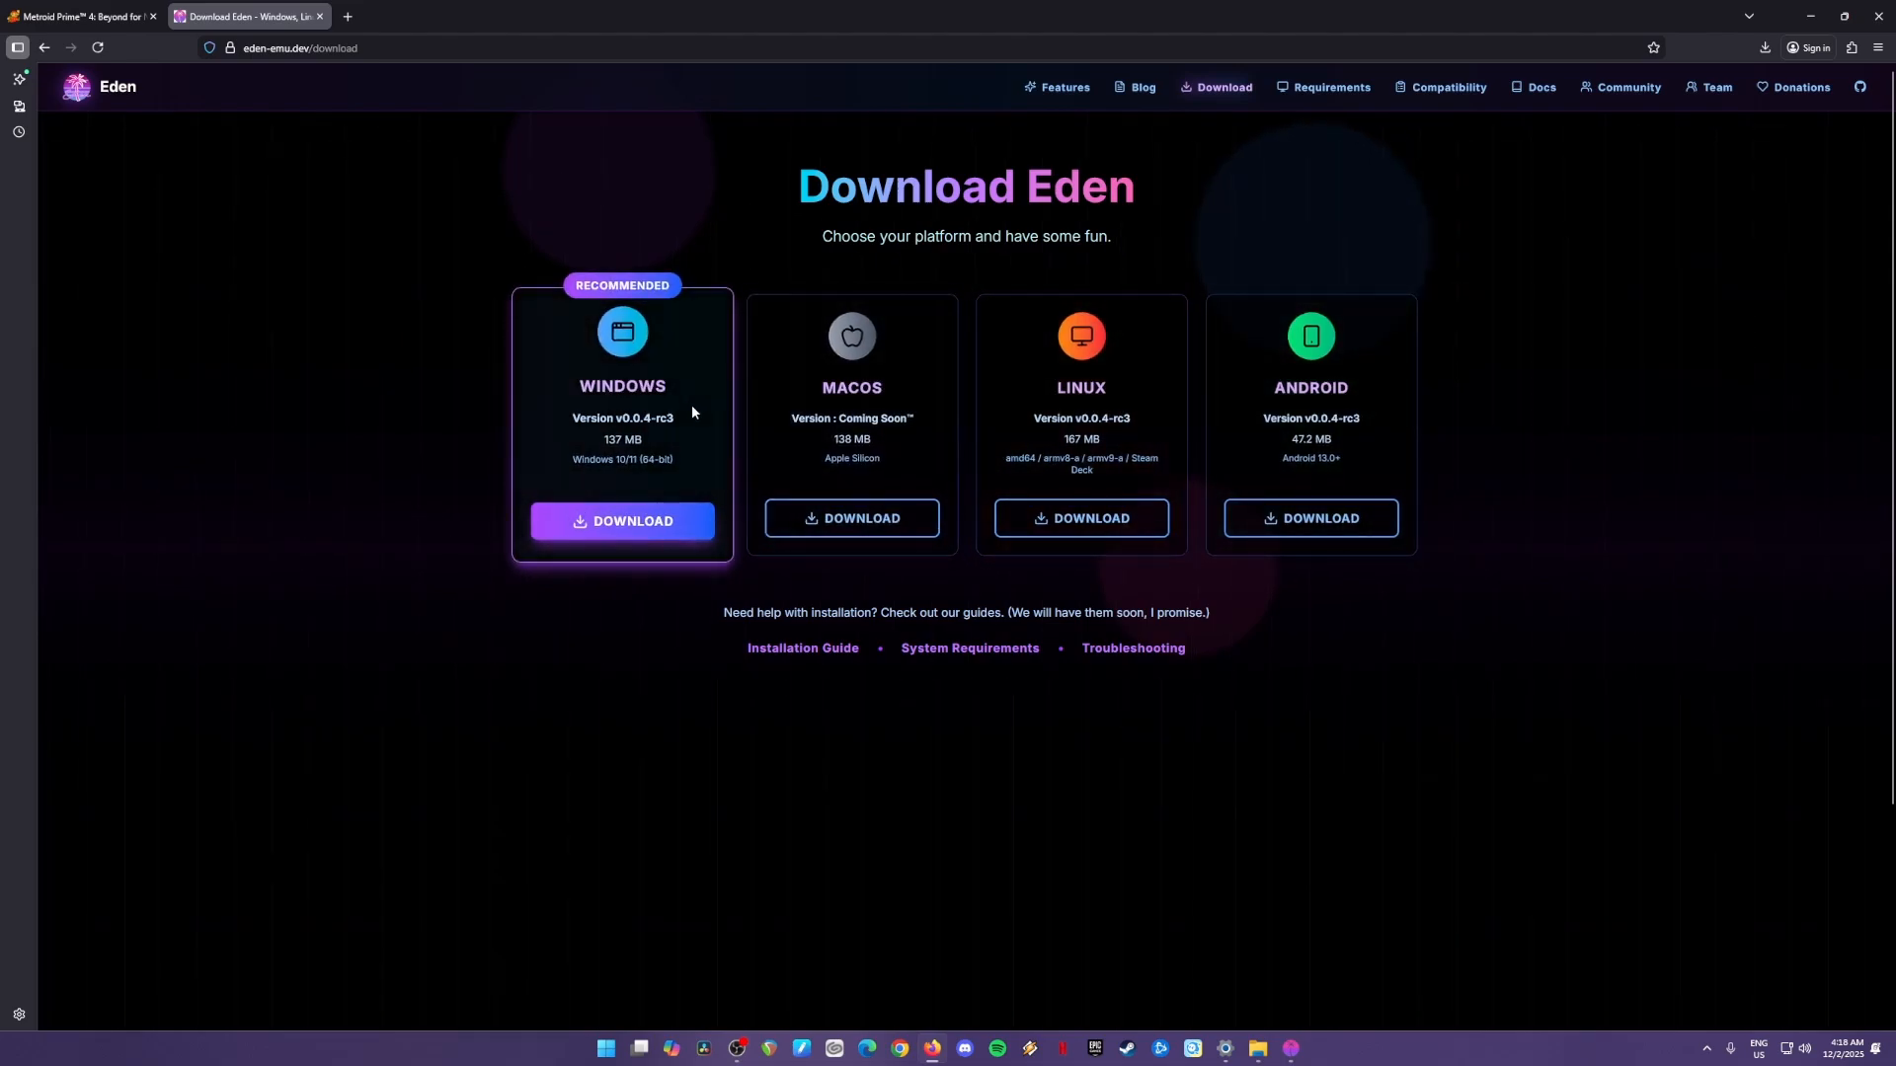
{"action": "left_click", "coordinate": [632, 522]}
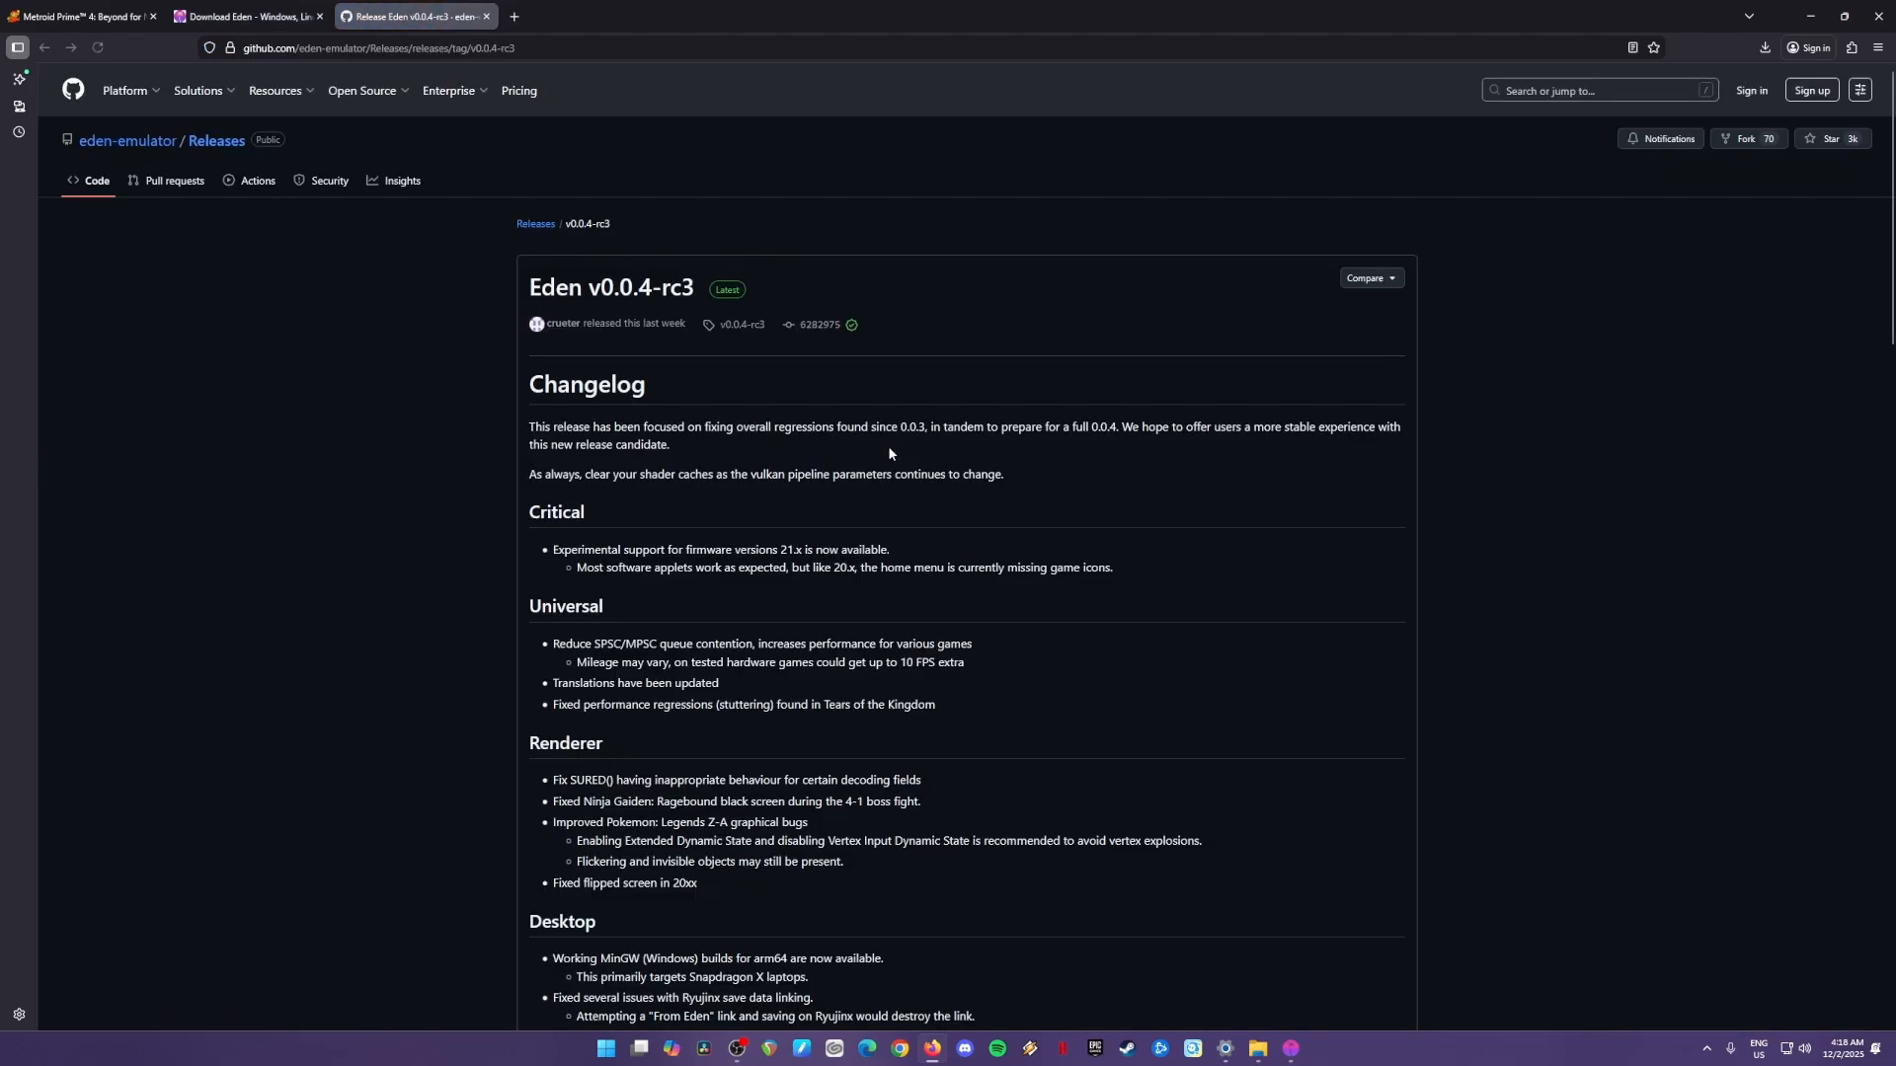
{"action": "left_click_drag", "start_coordinate": [533, 287], "coordinate": [690, 300]}
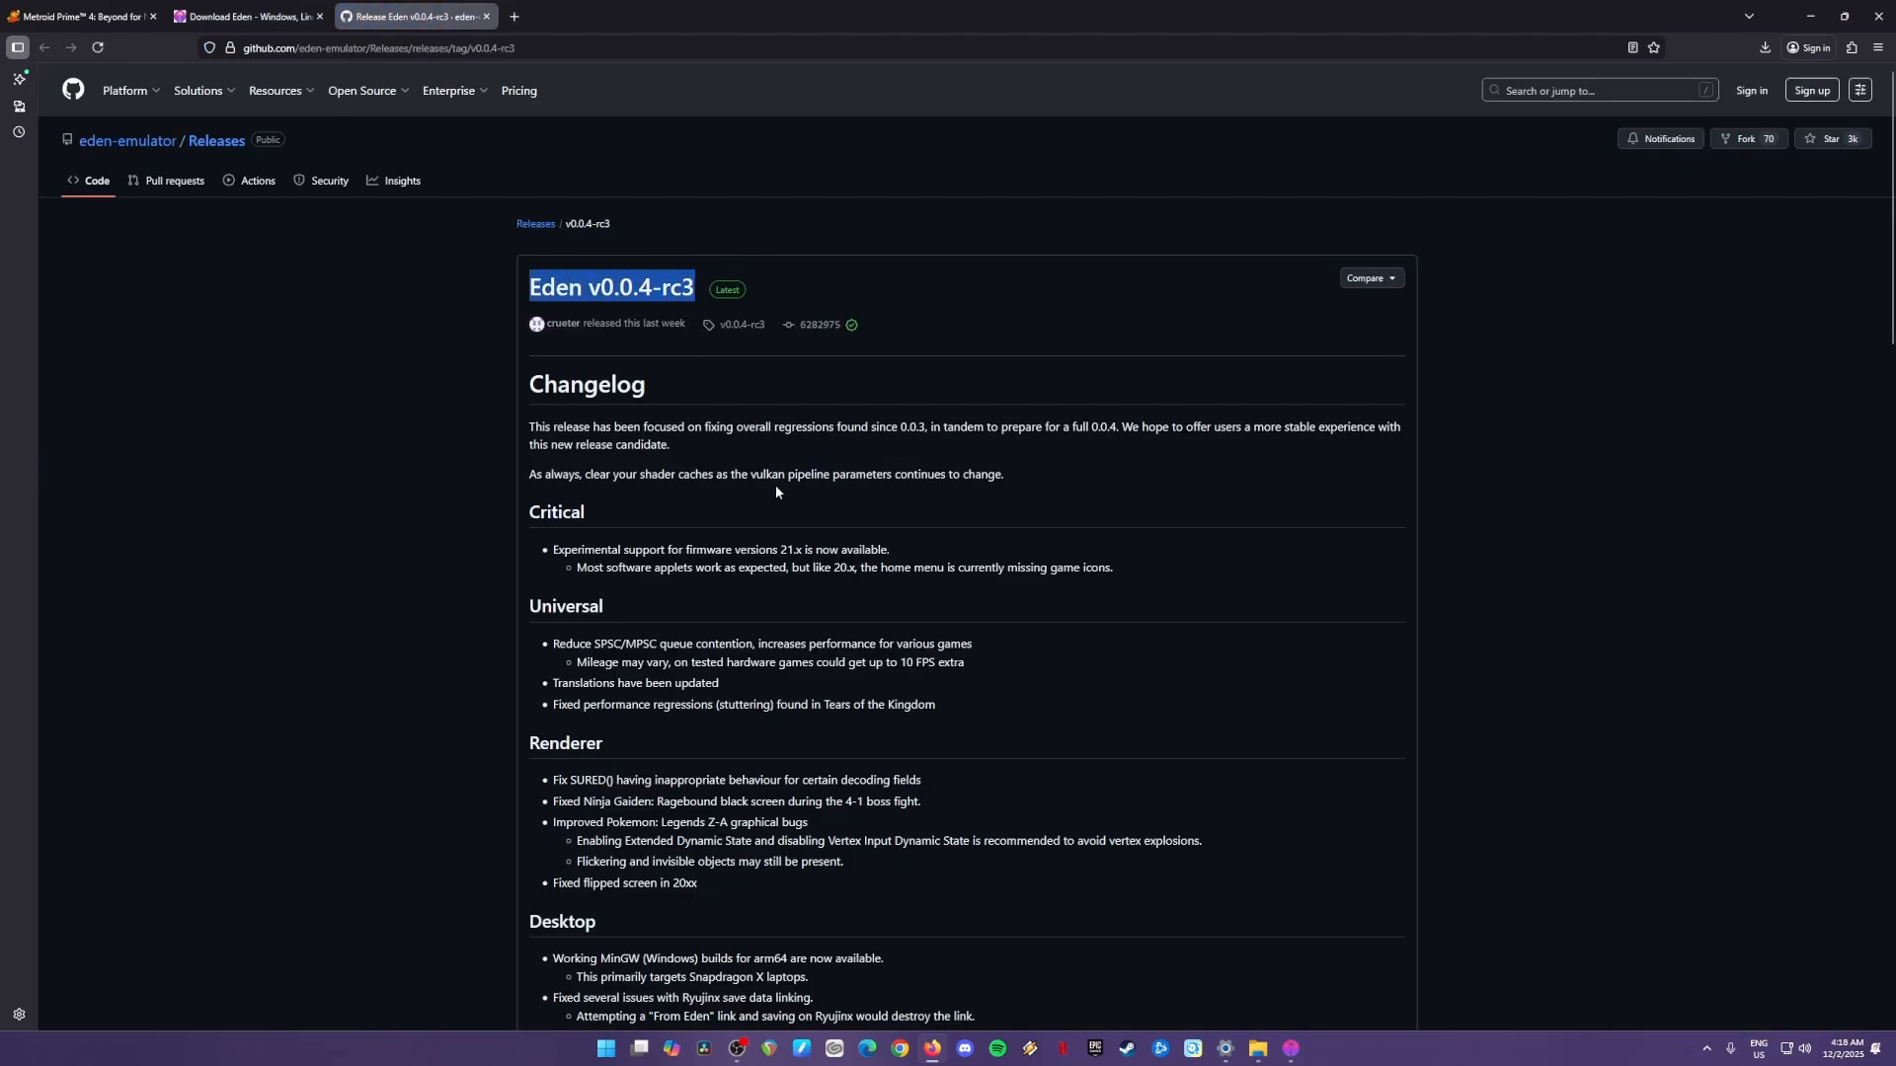
{"action": "left_click", "coordinate": [984, 527]}
{"action": "scroll", "coordinate": [1047, 519], "scroll_direction": "down", "scroll_amount": 20}
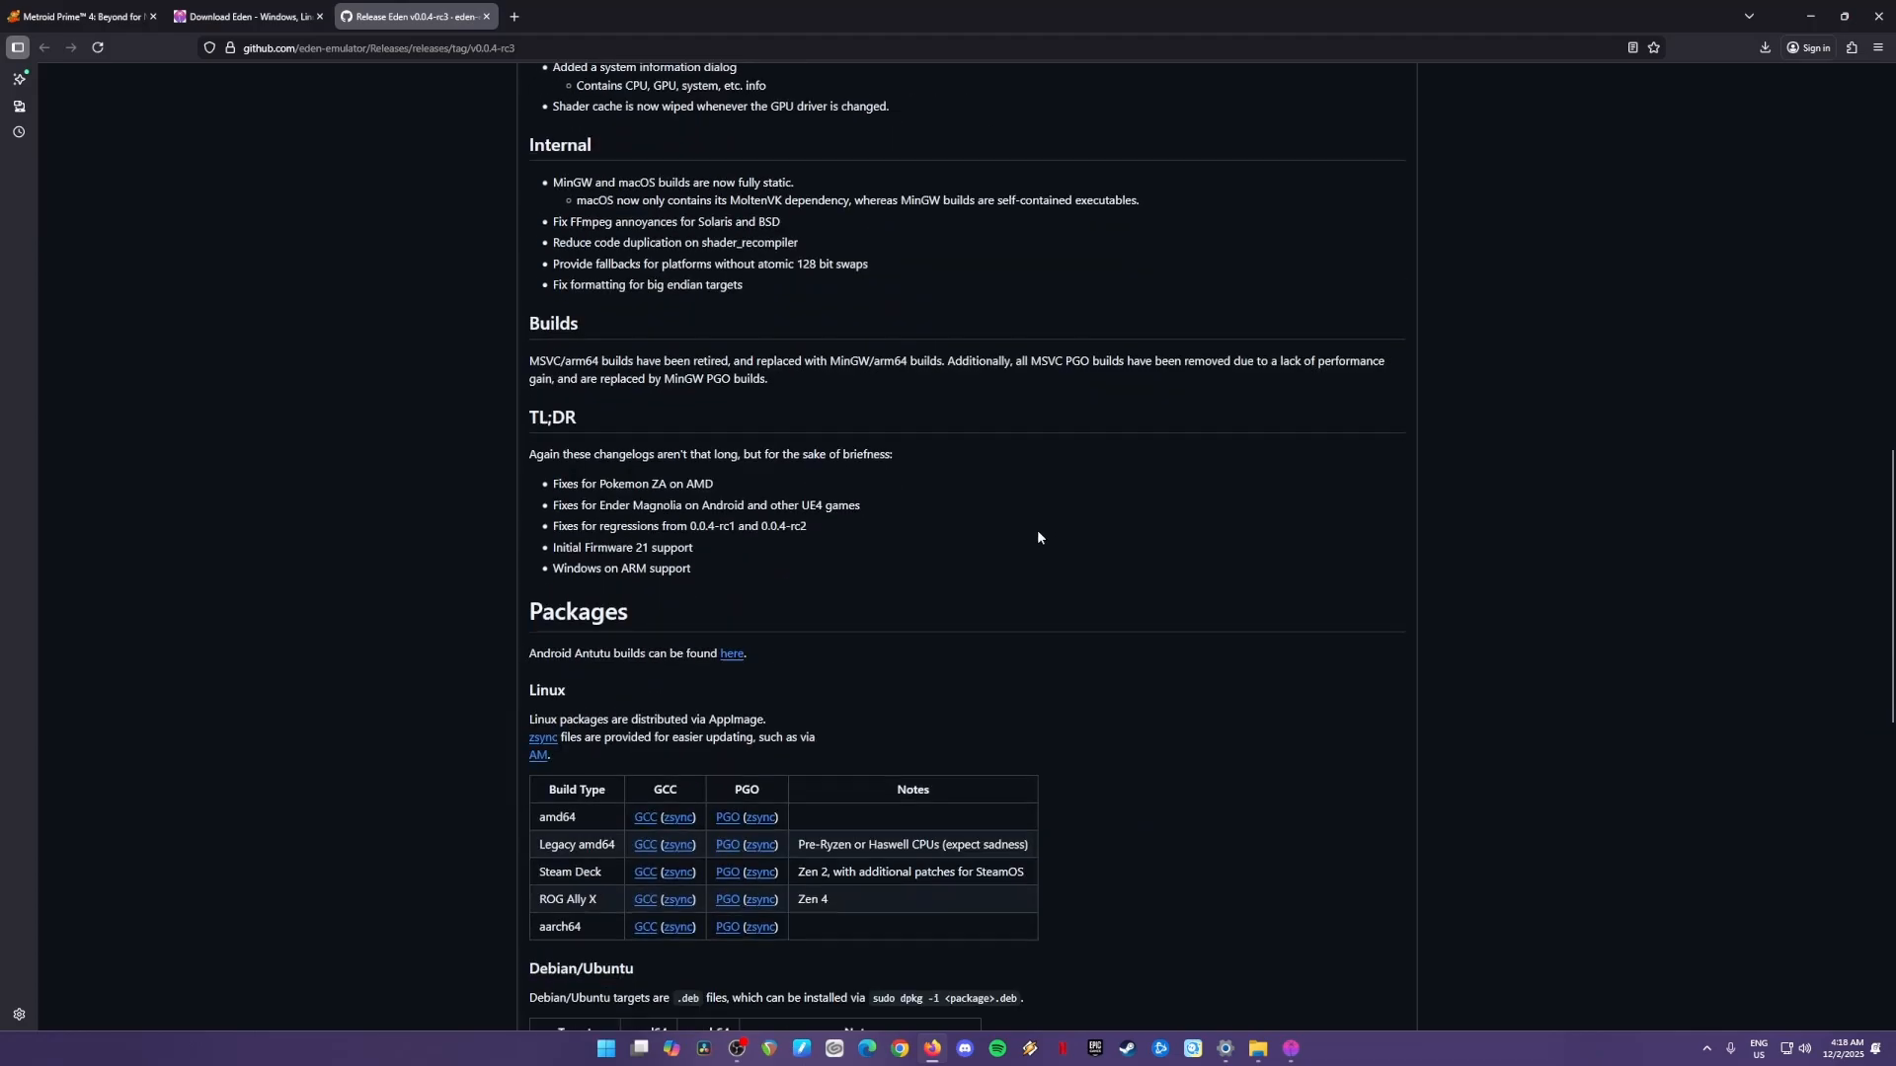
{"action": "scroll", "coordinate": [932, 524], "scroll_direction": "down", "scroll_amount": 15}
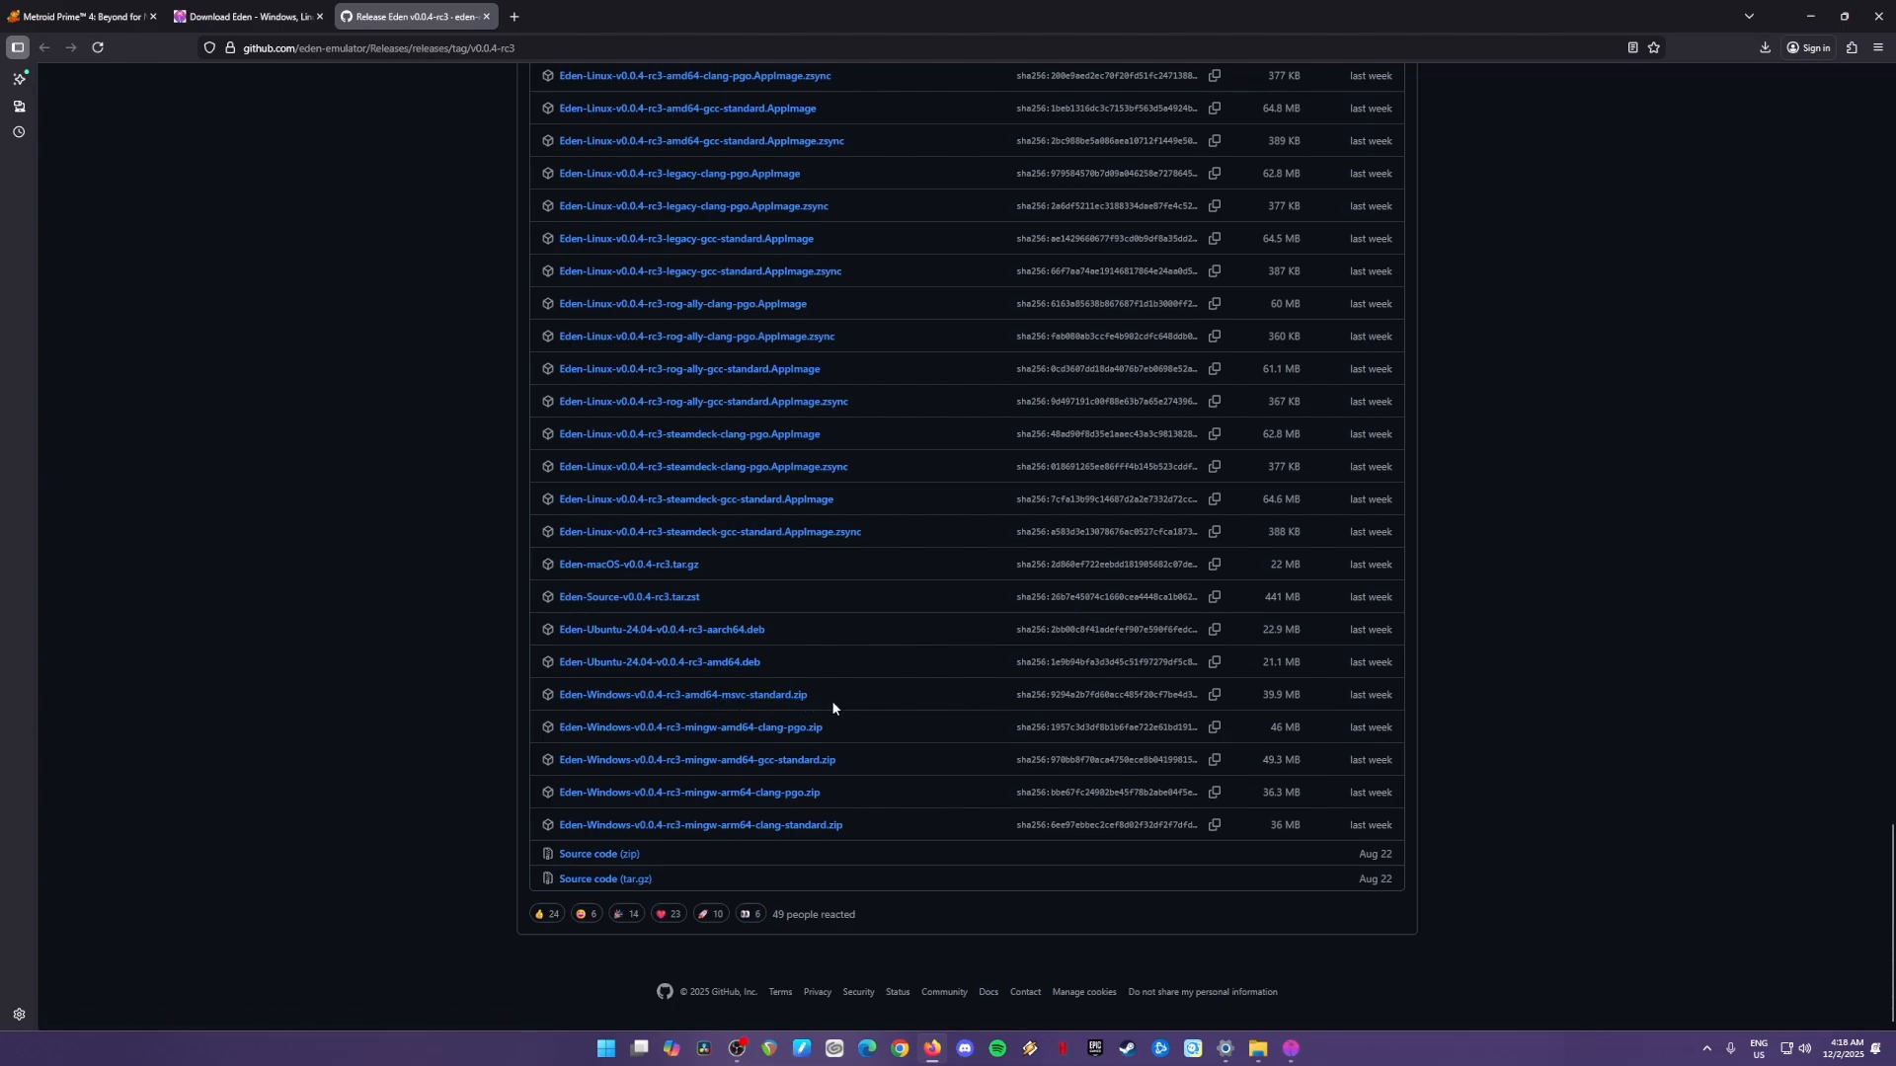
{"action": "left_click_drag", "start_coordinate": [833, 695], "coordinate": [563, 694]}
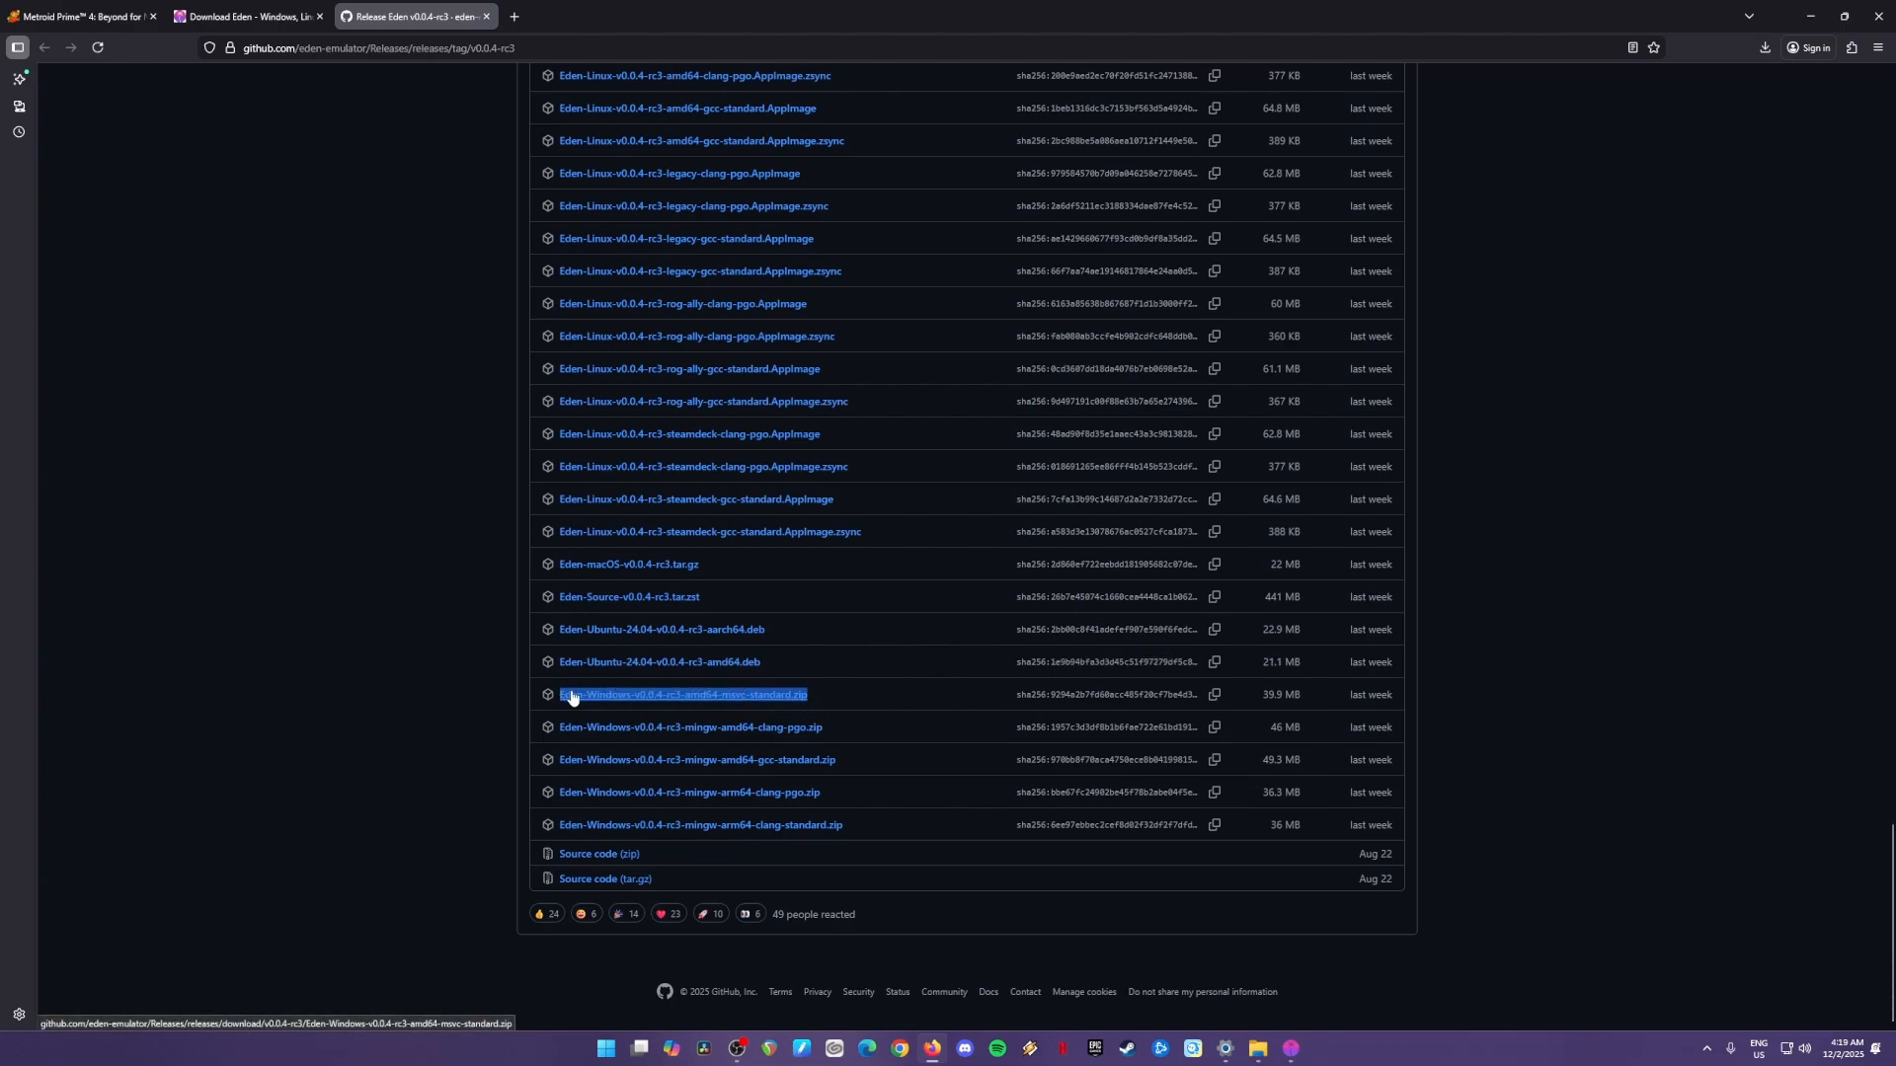
{"action": "left_click", "coordinate": [829, 700]}
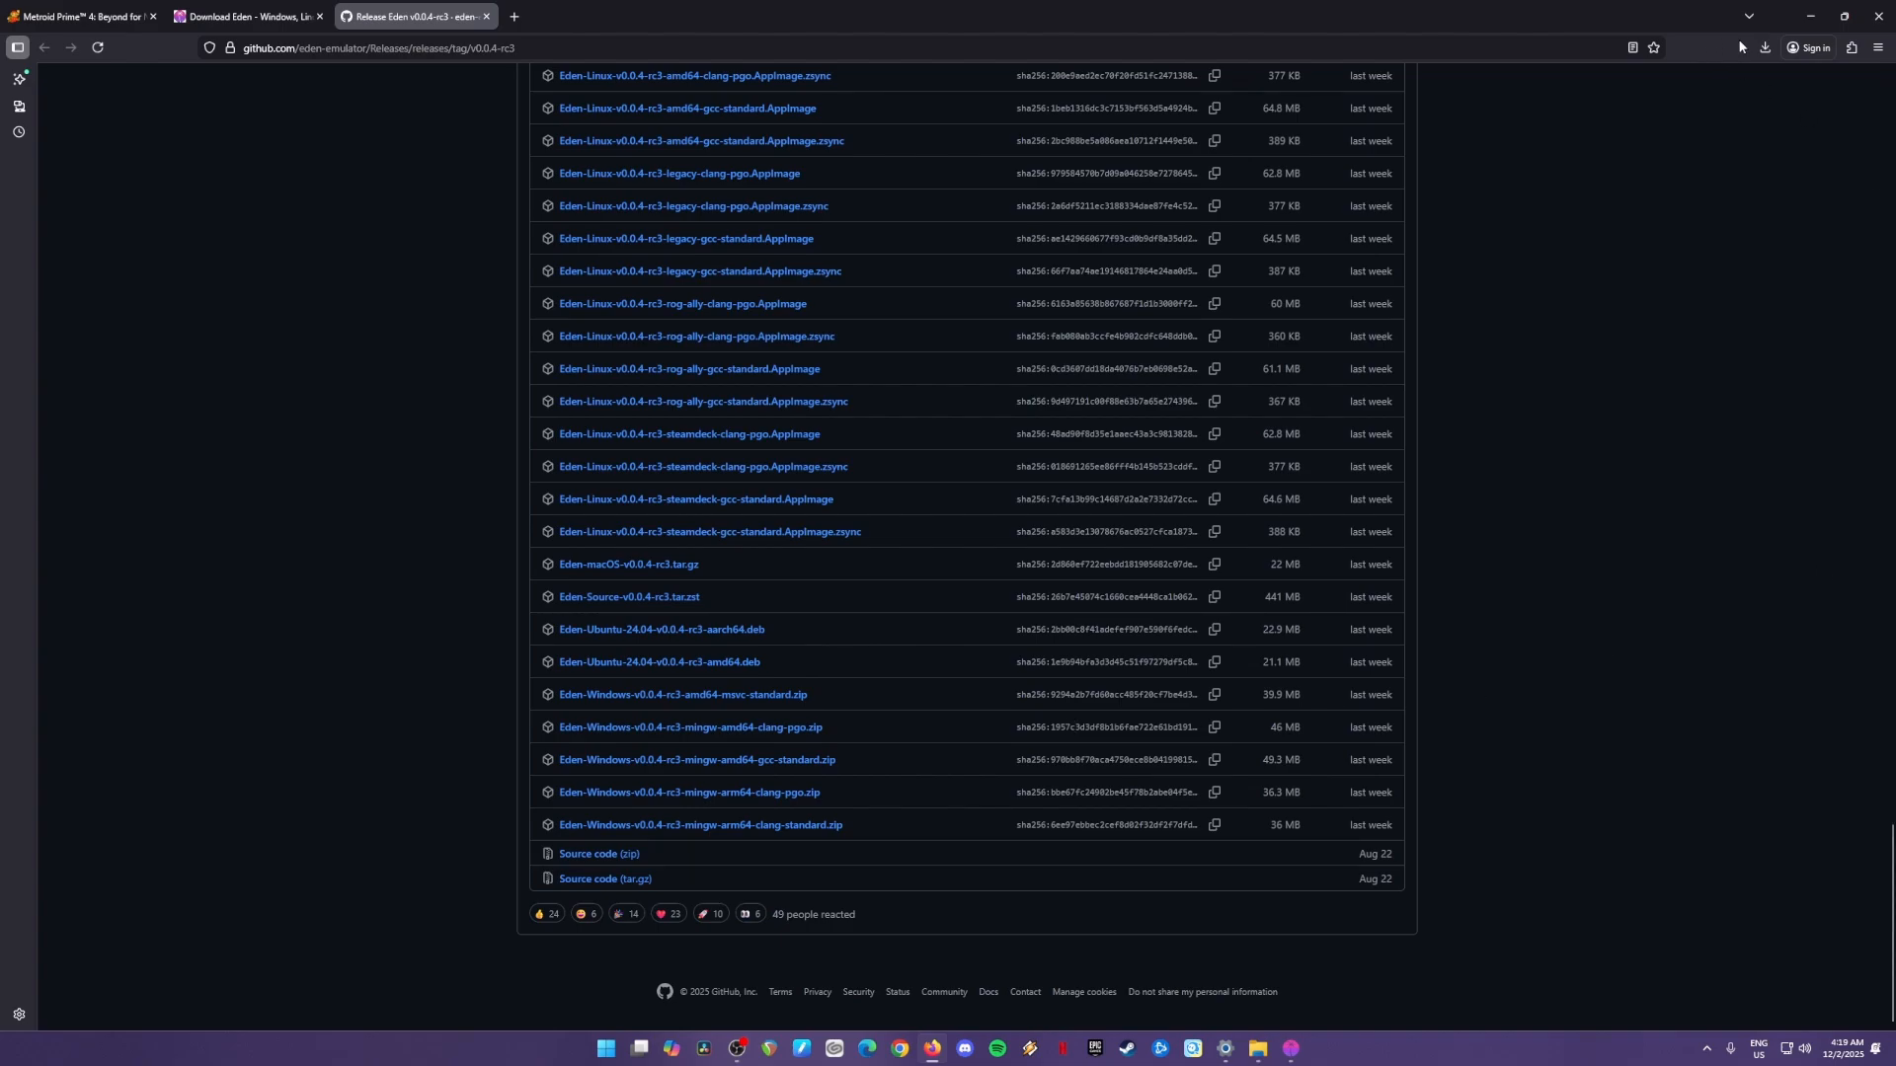
Show the downloaded Eden archive in its folder from the browser's download list and minimize the browser.
{"action": "left_click", "coordinate": [1763, 46]}
{"action": "left_click", "coordinate": [1757, 89]}
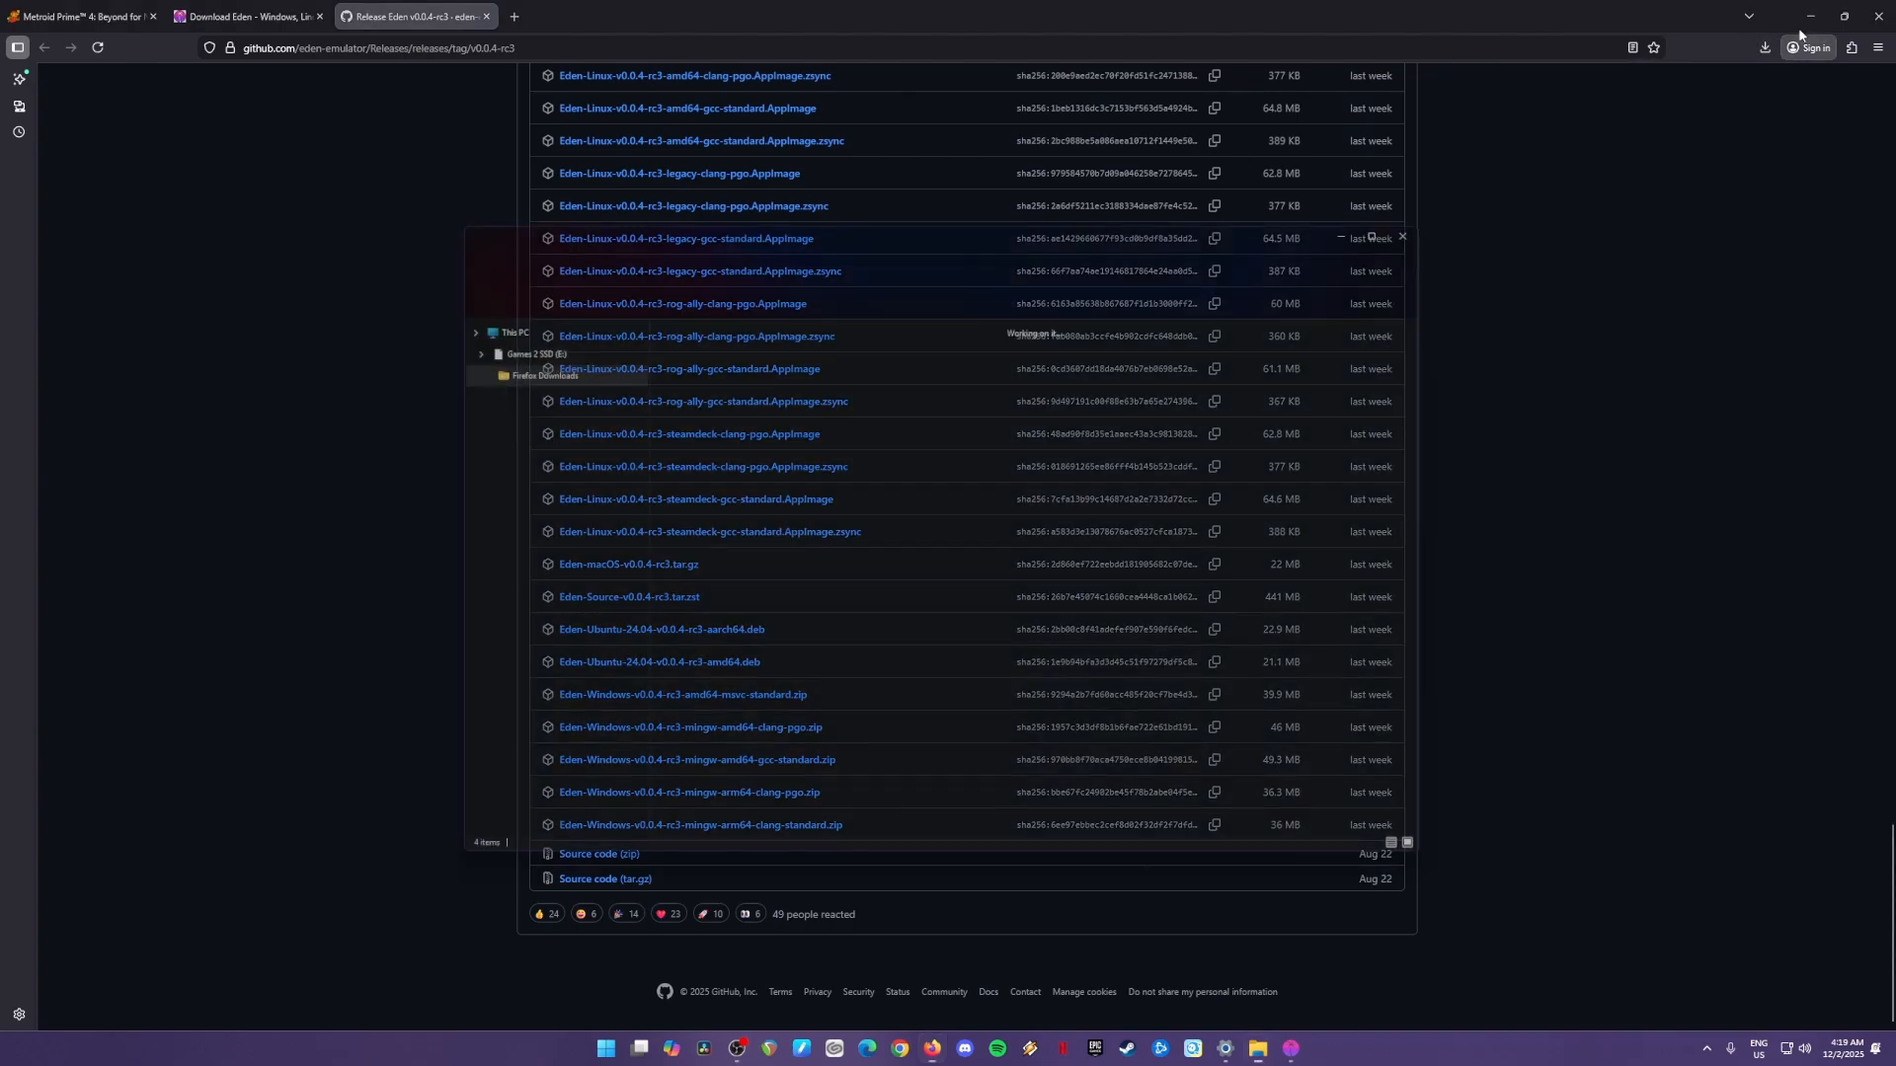
{"action": "left_click", "coordinate": [1810, 17]}
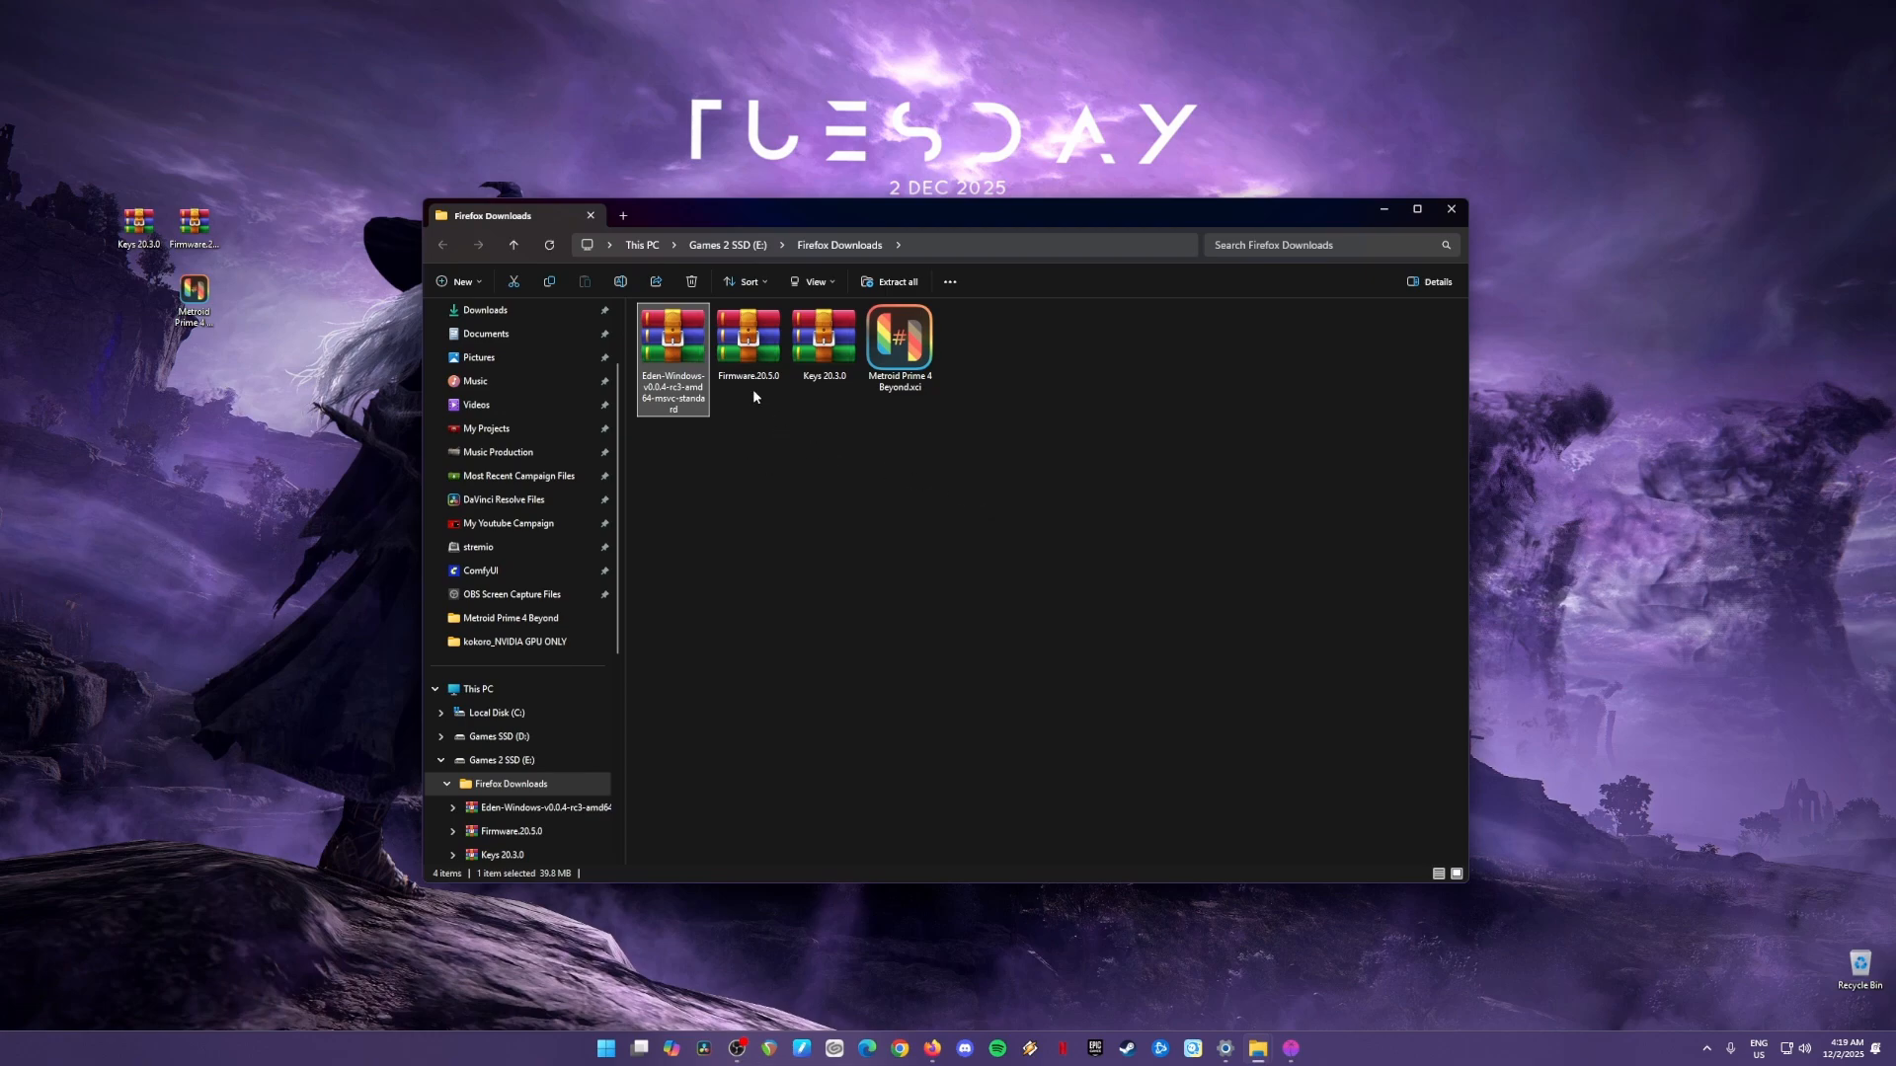
Create a folder named "Eden Emulator" in Firefox Downloads.
{"action": "left_click", "coordinate": [461, 283]}
{"action": "left_click", "coordinate": [478, 310]}
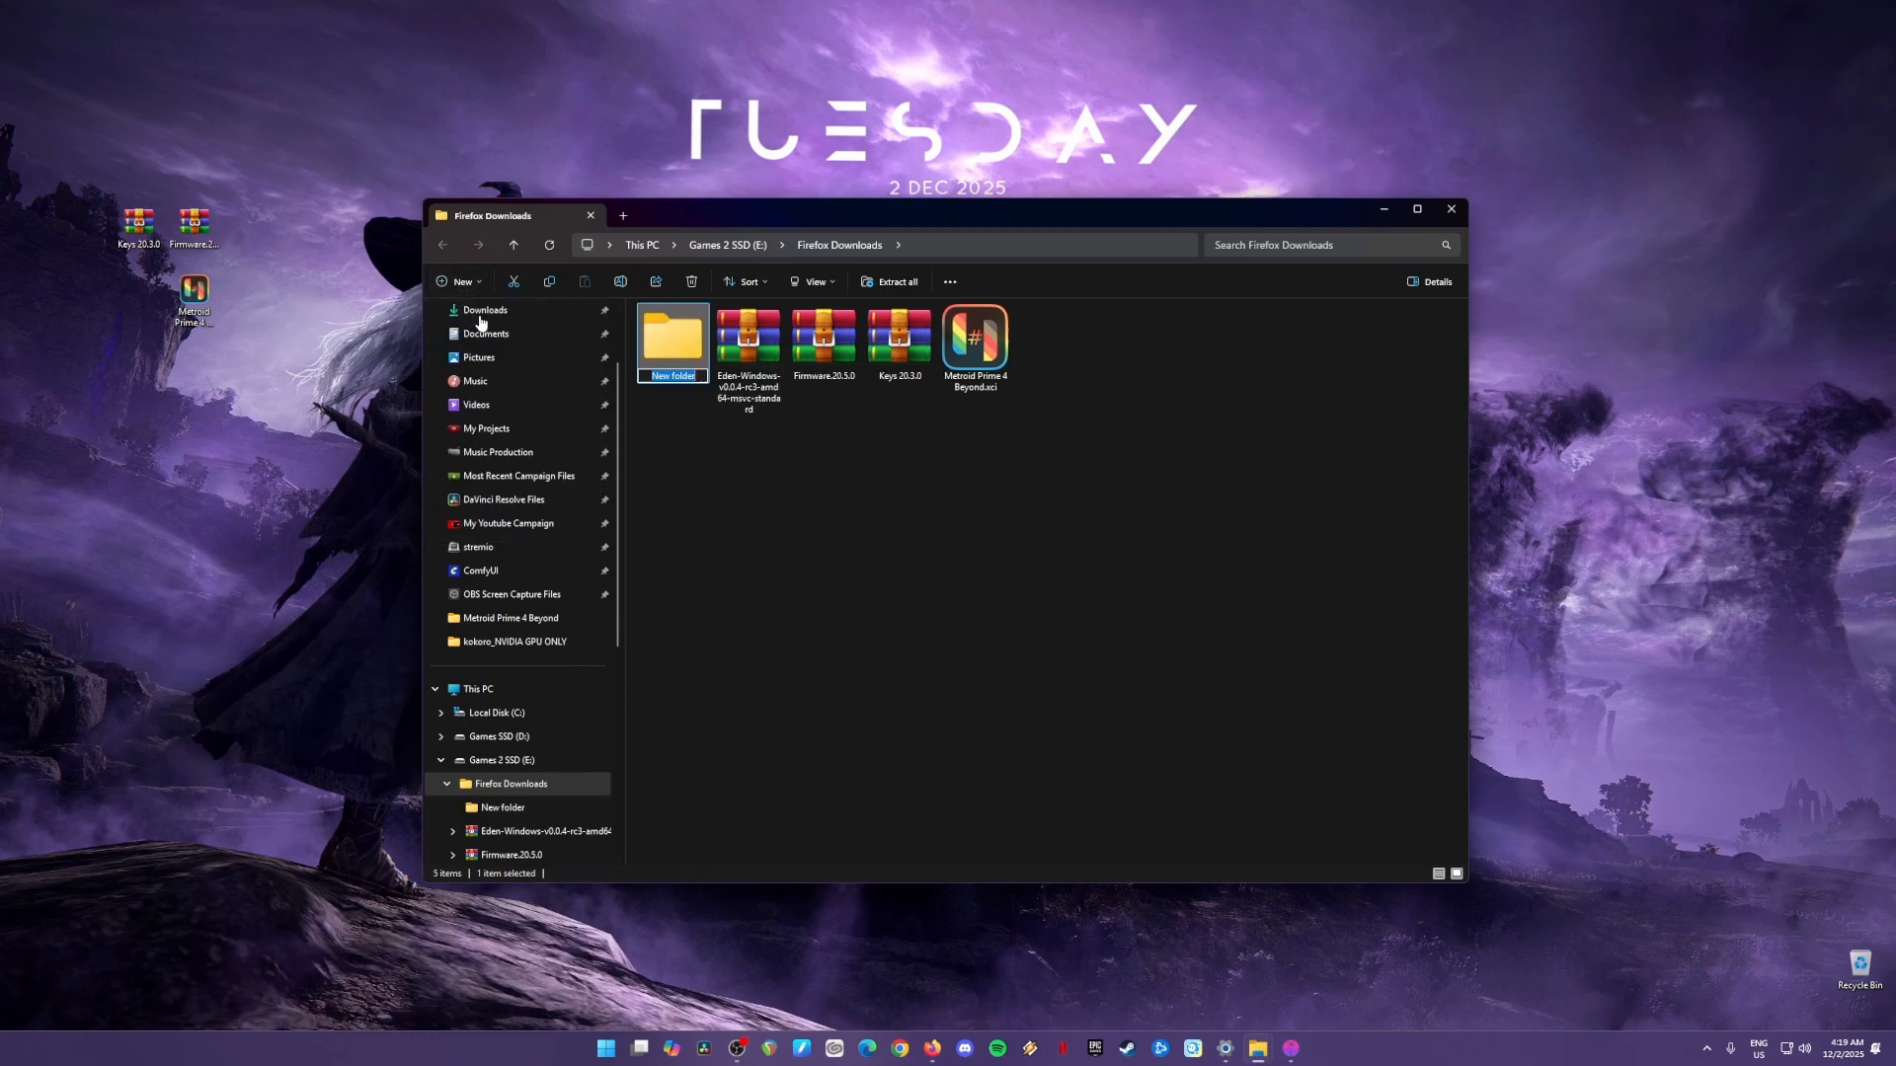
{"action": "type", "text": "Eden Emulator"}
{"action": "key", "text": "Return"}
Extract the entire contents of the Eden Windows archive into the Eden Emulator folder and select the extracted eden application there.
{"action": "double_click", "coordinate": [749, 340]}
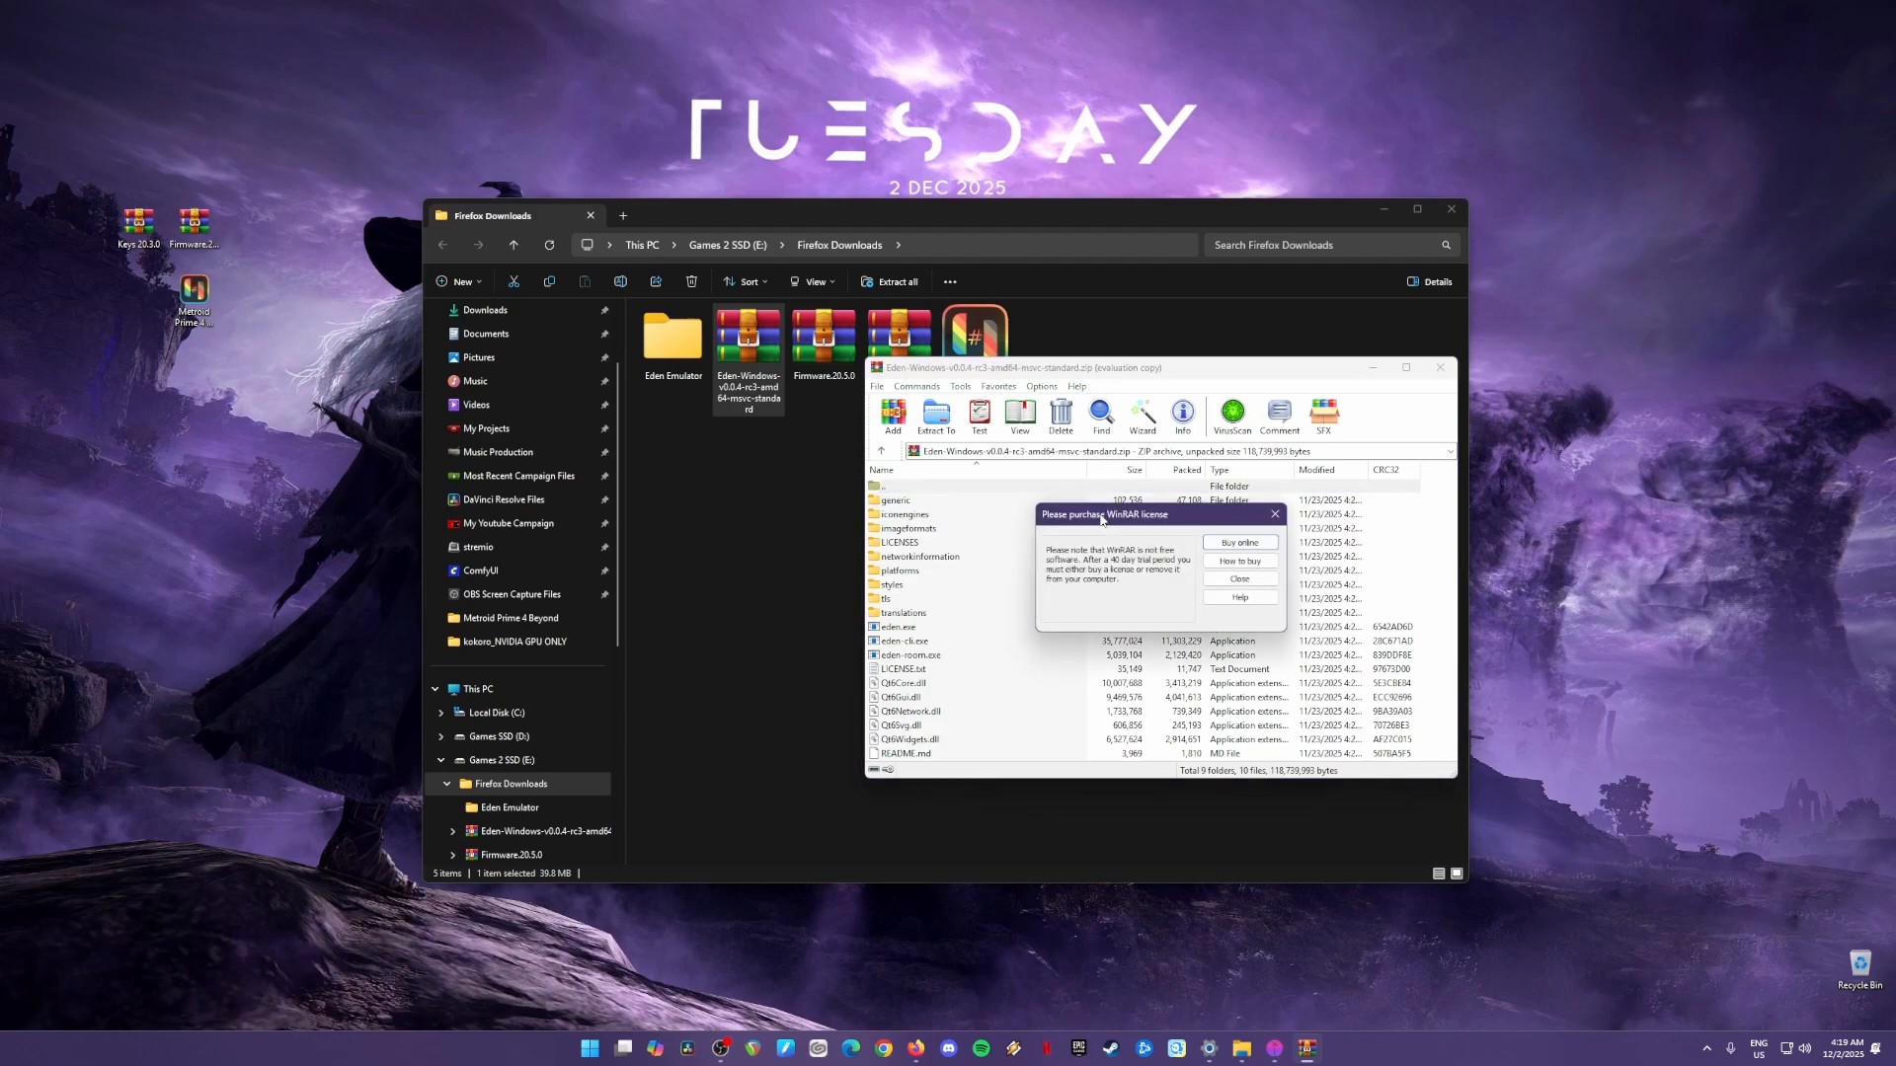
{"action": "left_click", "coordinate": [1273, 513]}
{"action": "left_click", "coordinate": [938, 504]}
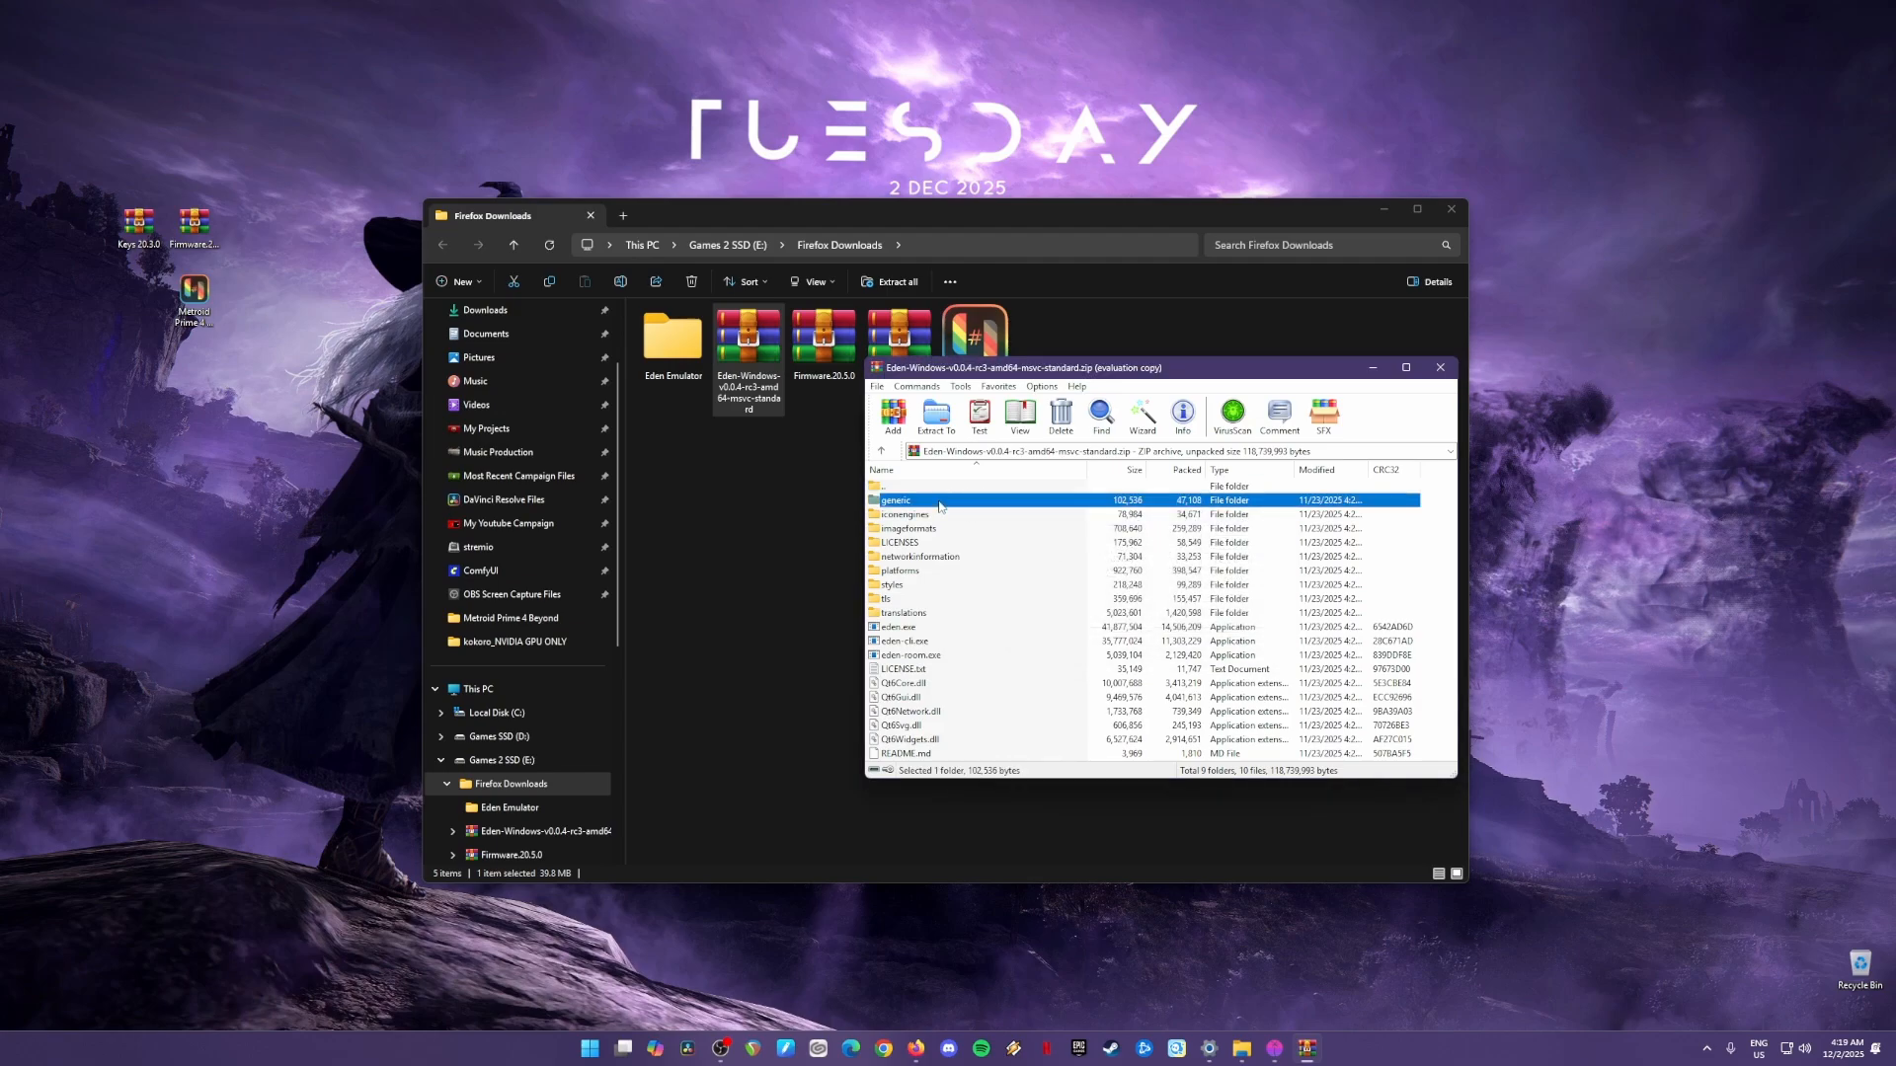
{"action": "key", "text": "ctrl+a"}
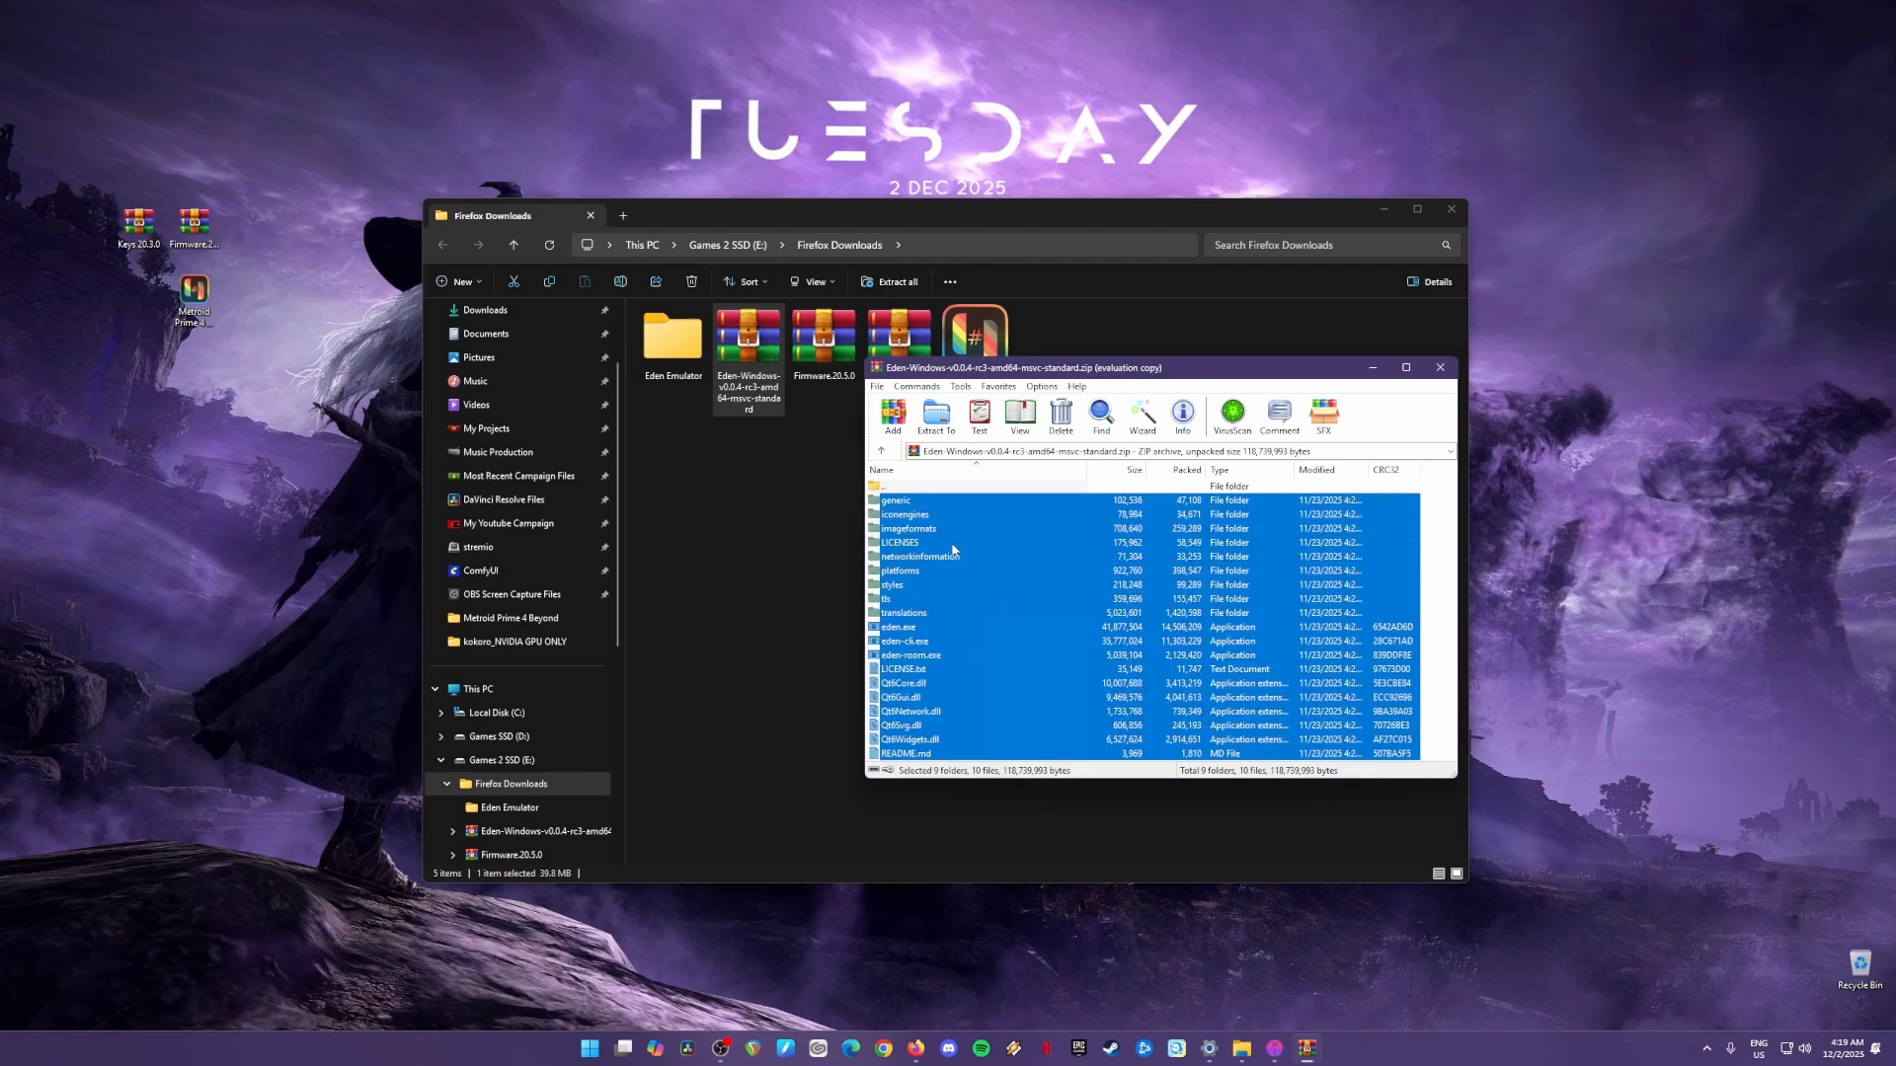
{"action": "left_click_drag", "start_coordinate": [949, 537], "coordinate": [922, 530]}
{"action": "left_click_drag", "start_coordinate": [696, 376], "coordinate": [668, 343]}
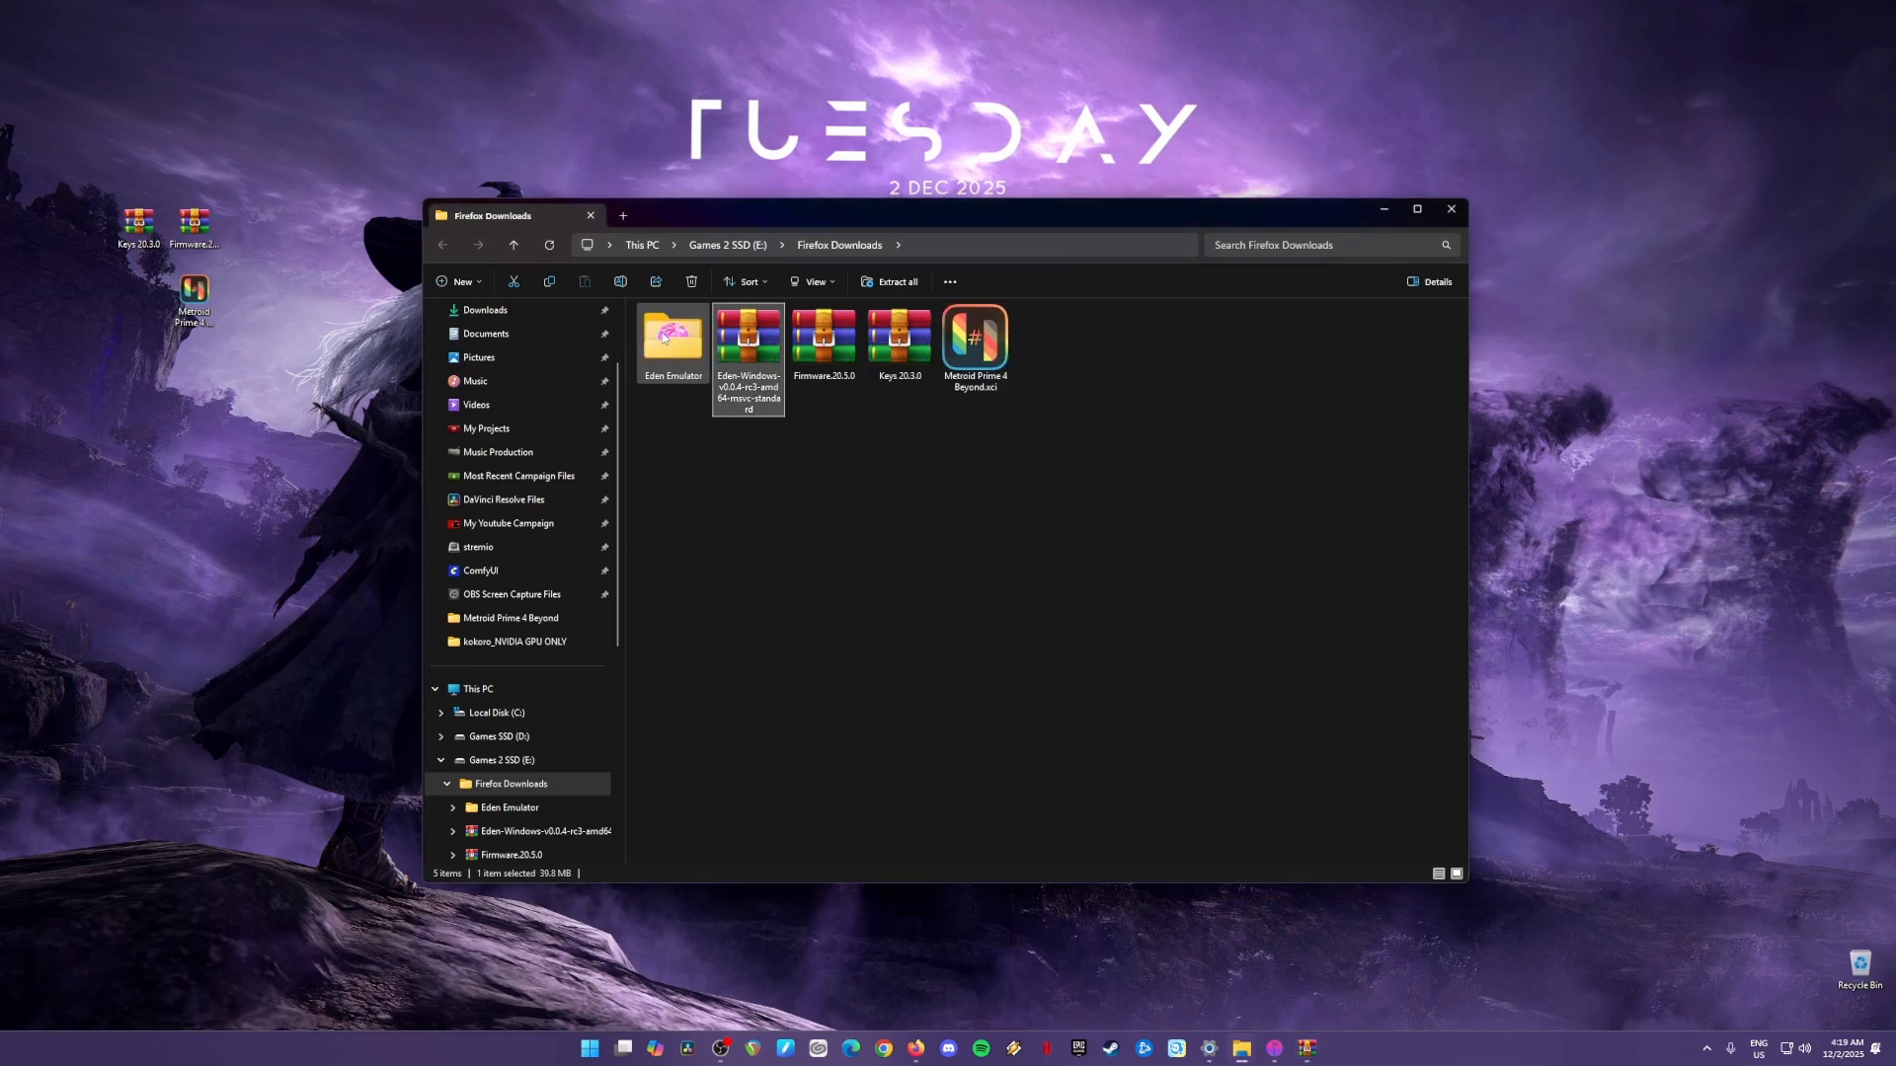
{"action": "double_click", "coordinate": [668, 340]}
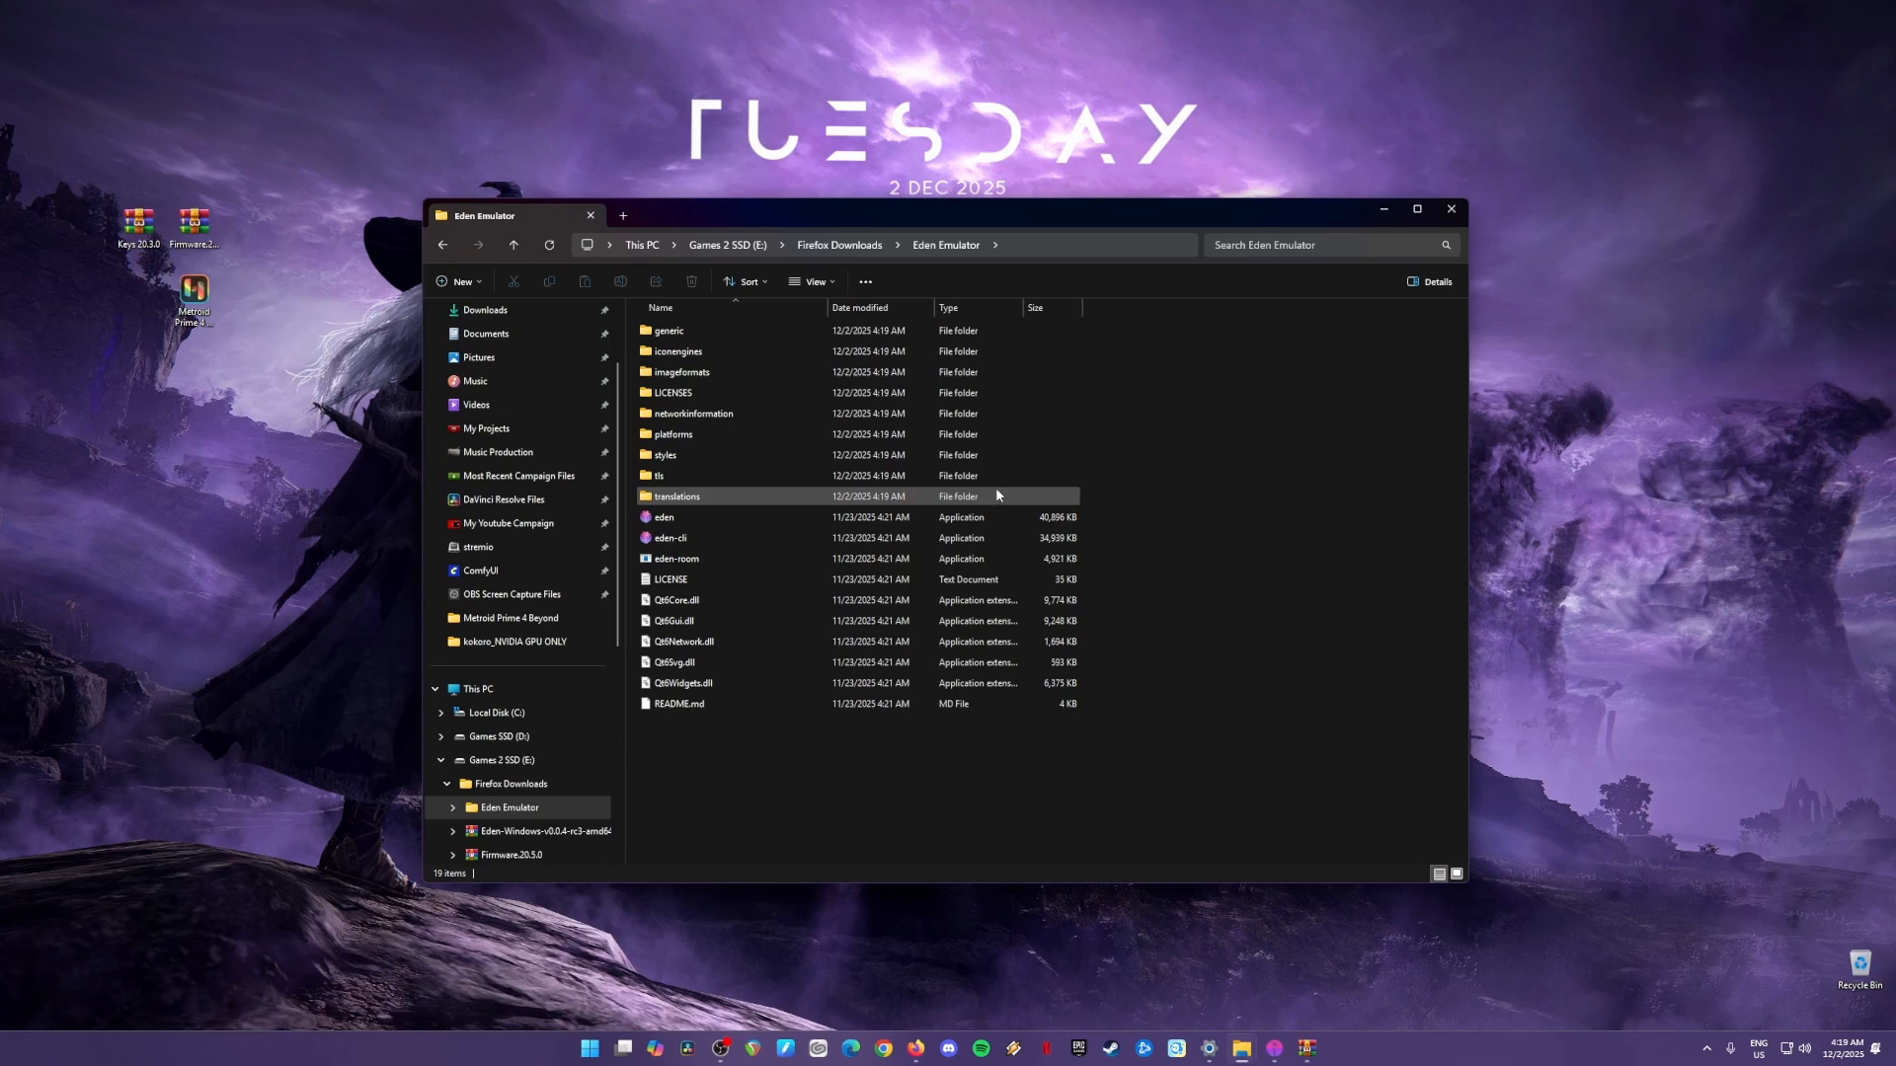
{"action": "left_click", "coordinate": [736, 516]}
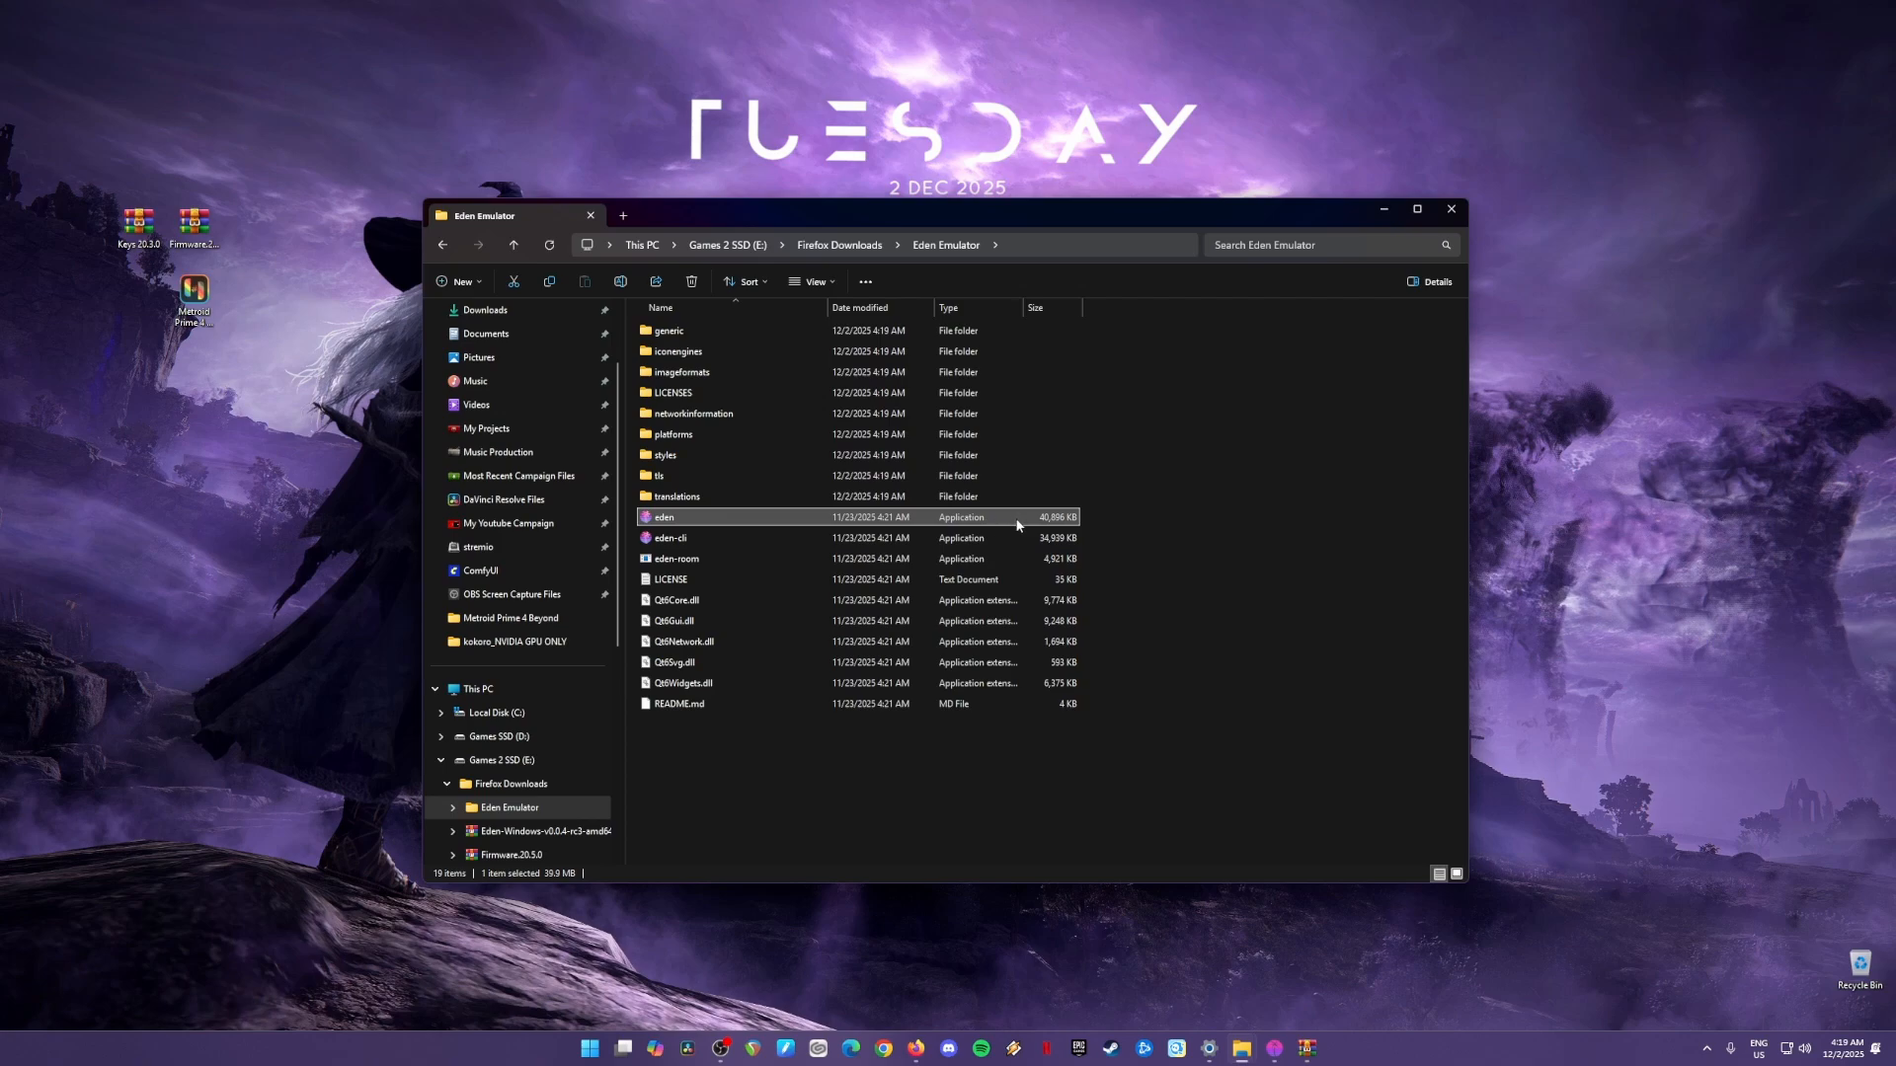
Delete the Eden Emulator folder from Firefox Downloads, minimize the file window and close the archive window.
{"action": "left_click", "coordinate": [443, 245]}
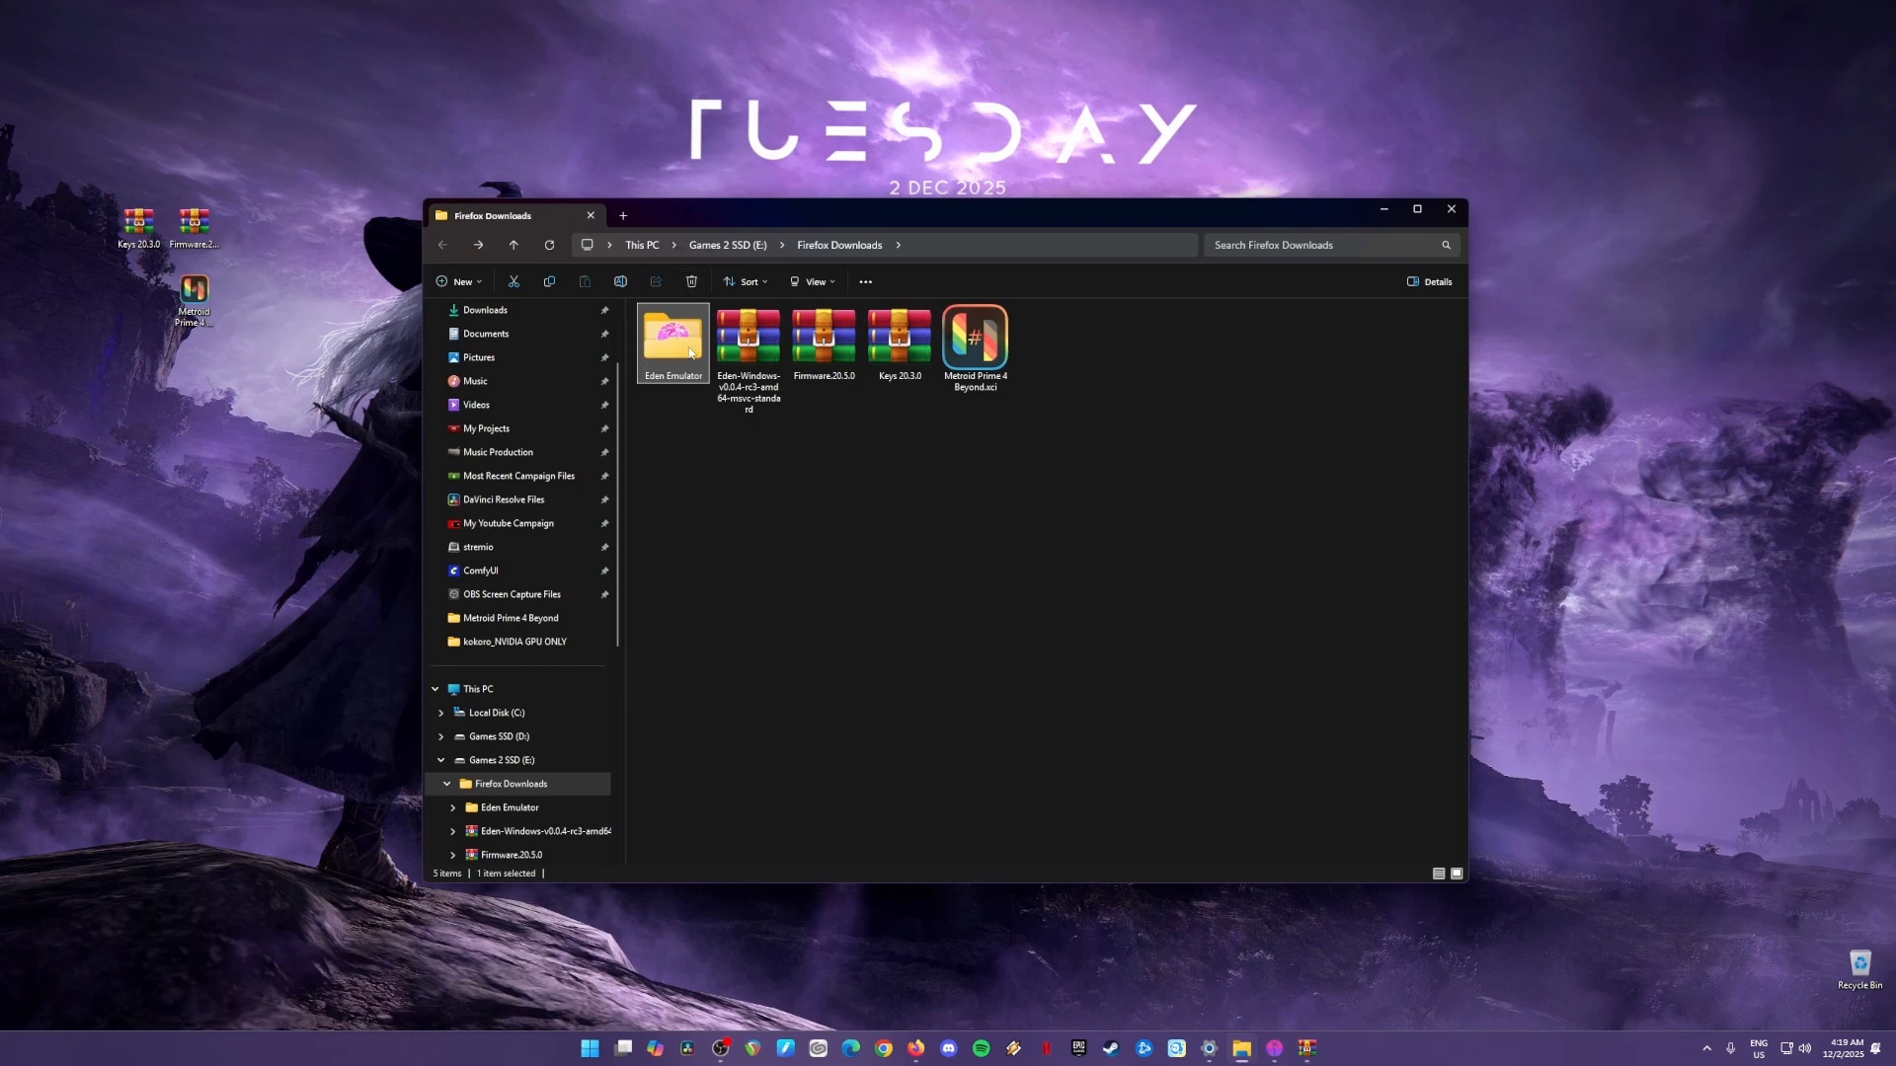
{"action": "mouse_move", "coordinate": [689, 357]}
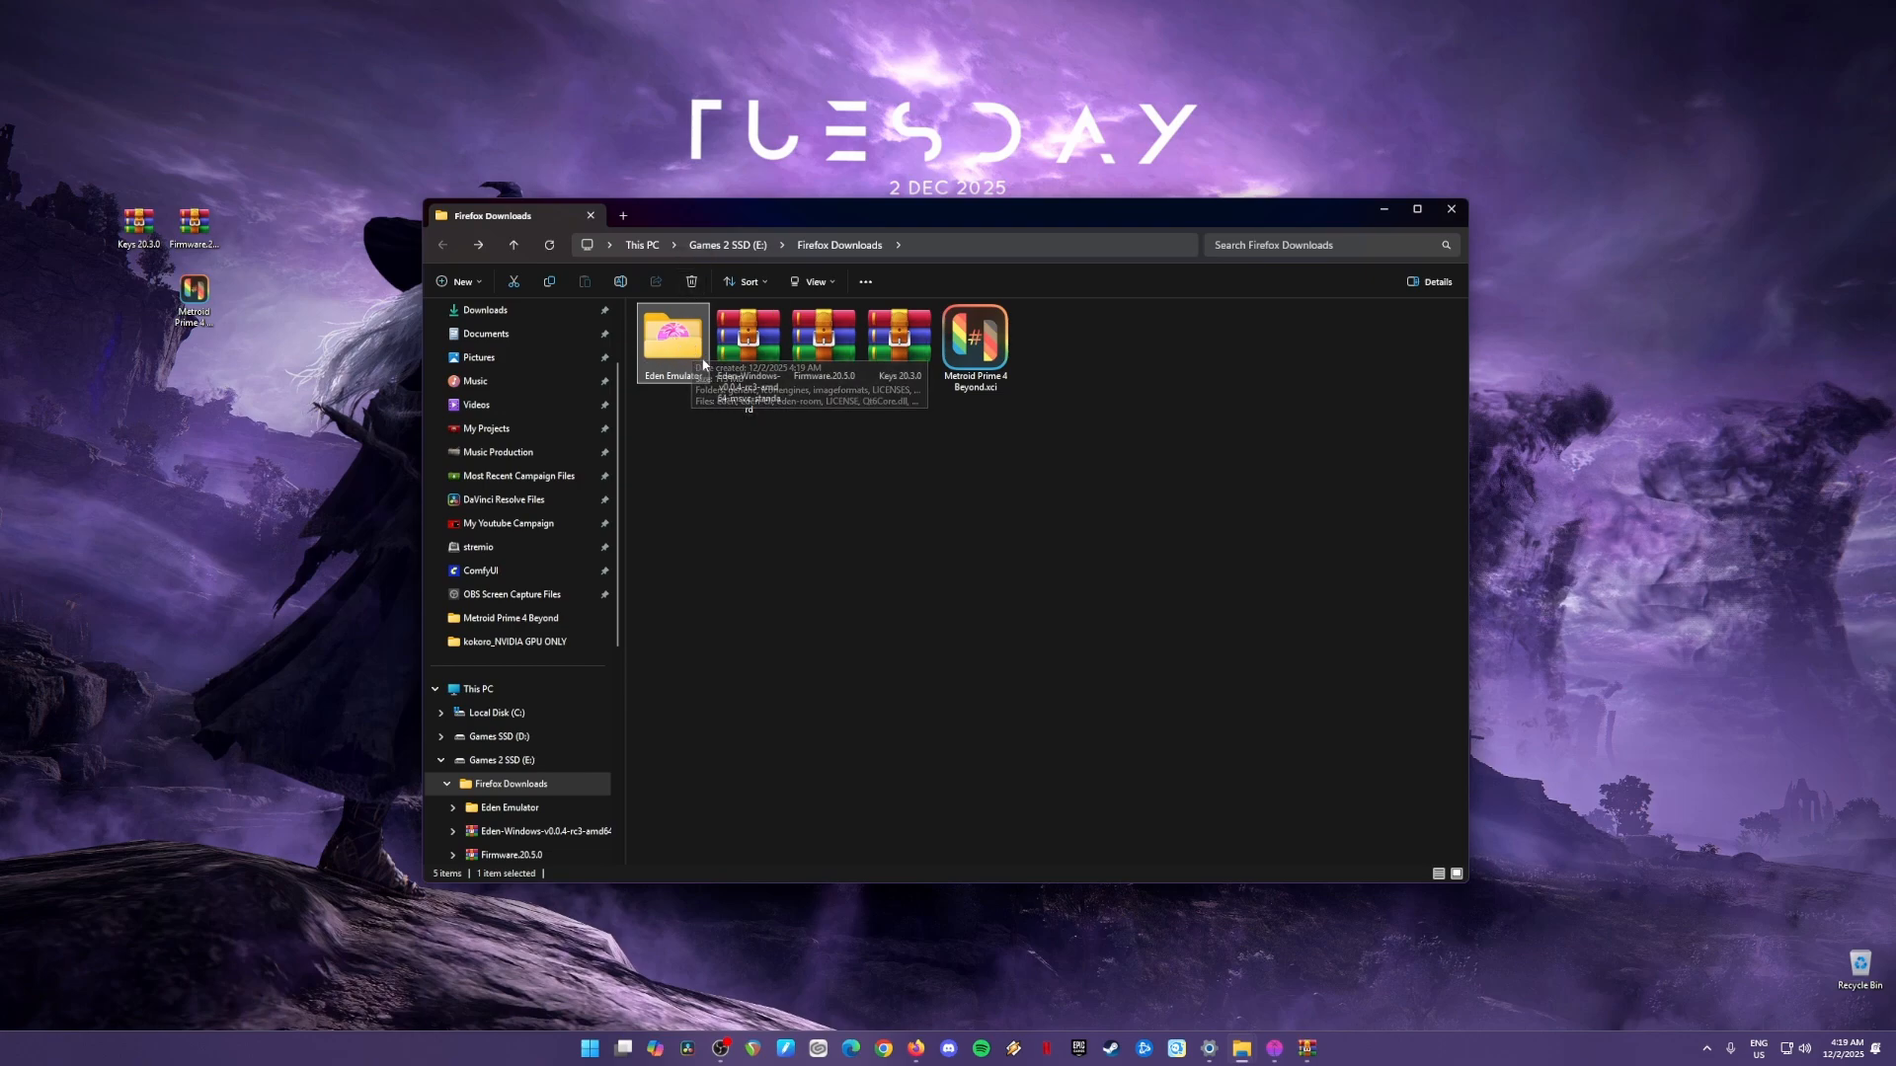
{"action": "left_click", "coordinate": [692, 284]}
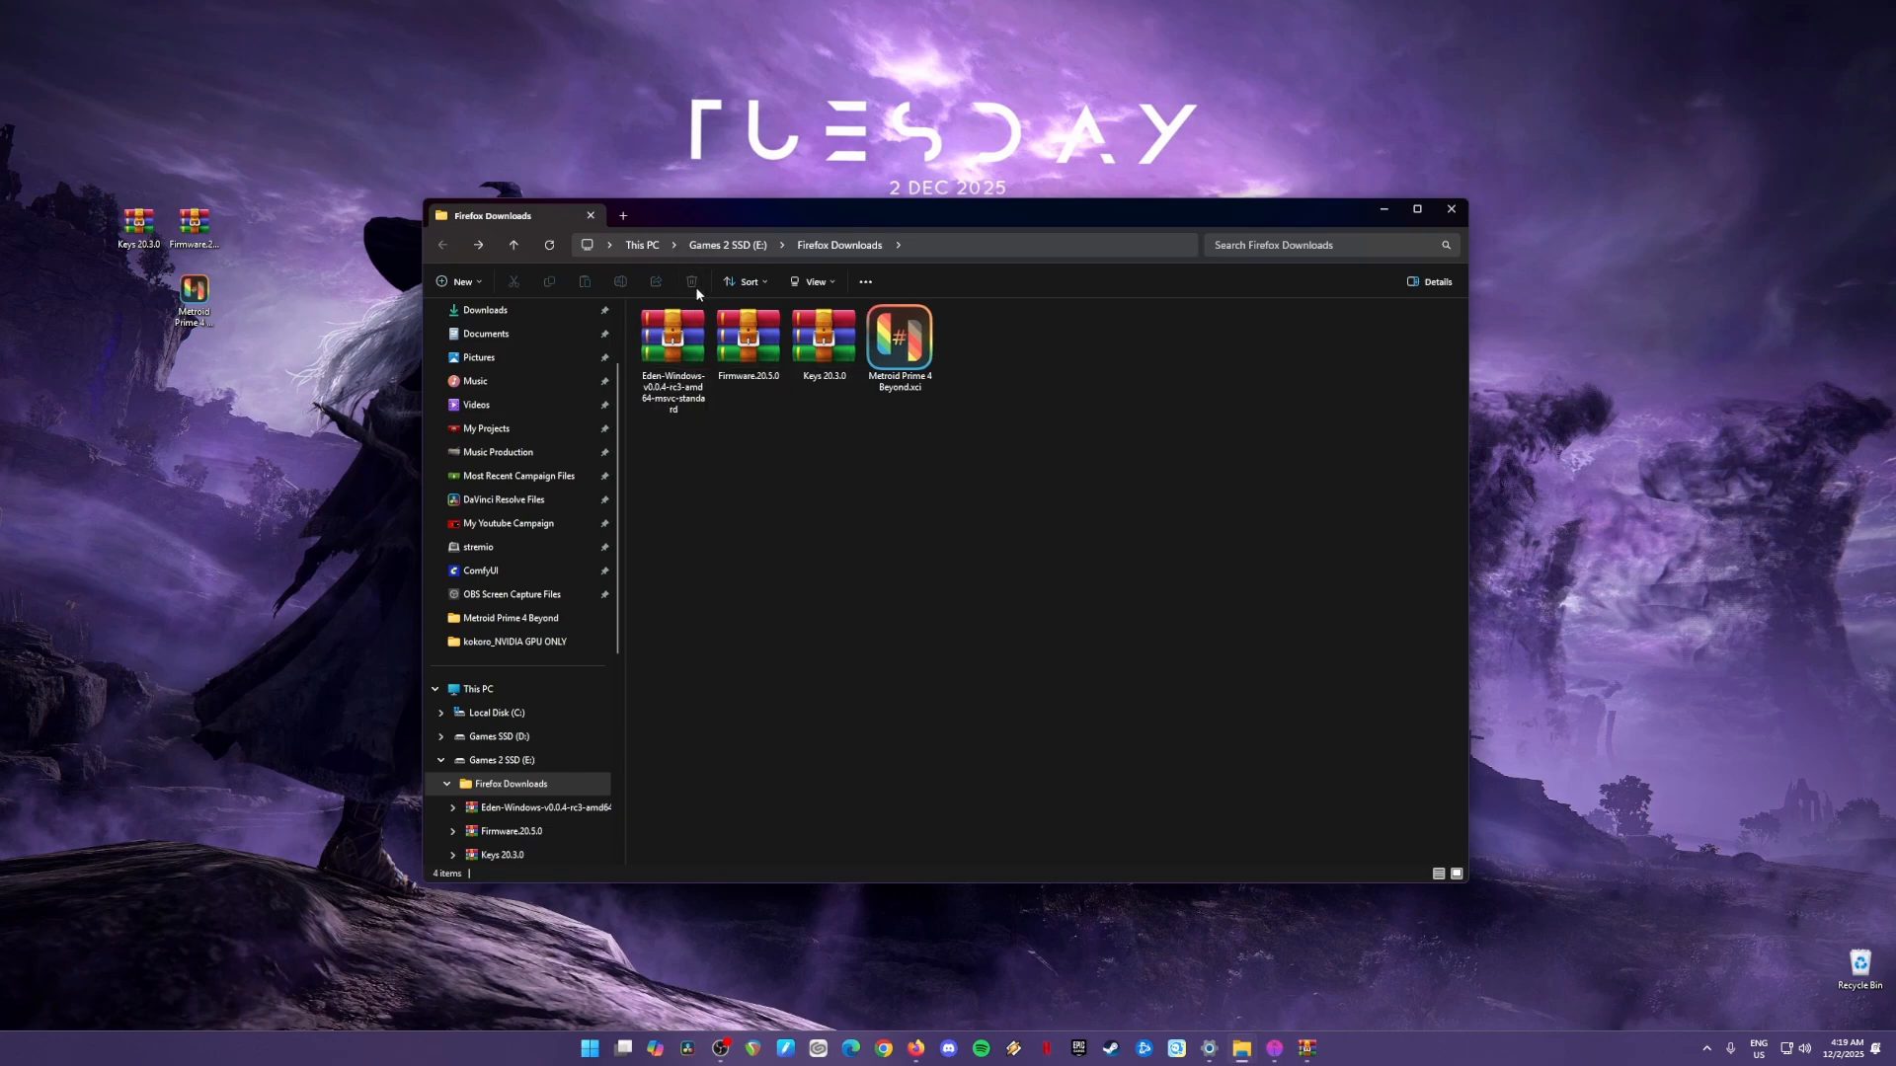
{"action": "left_click", "coordinate": [1385, 209]}
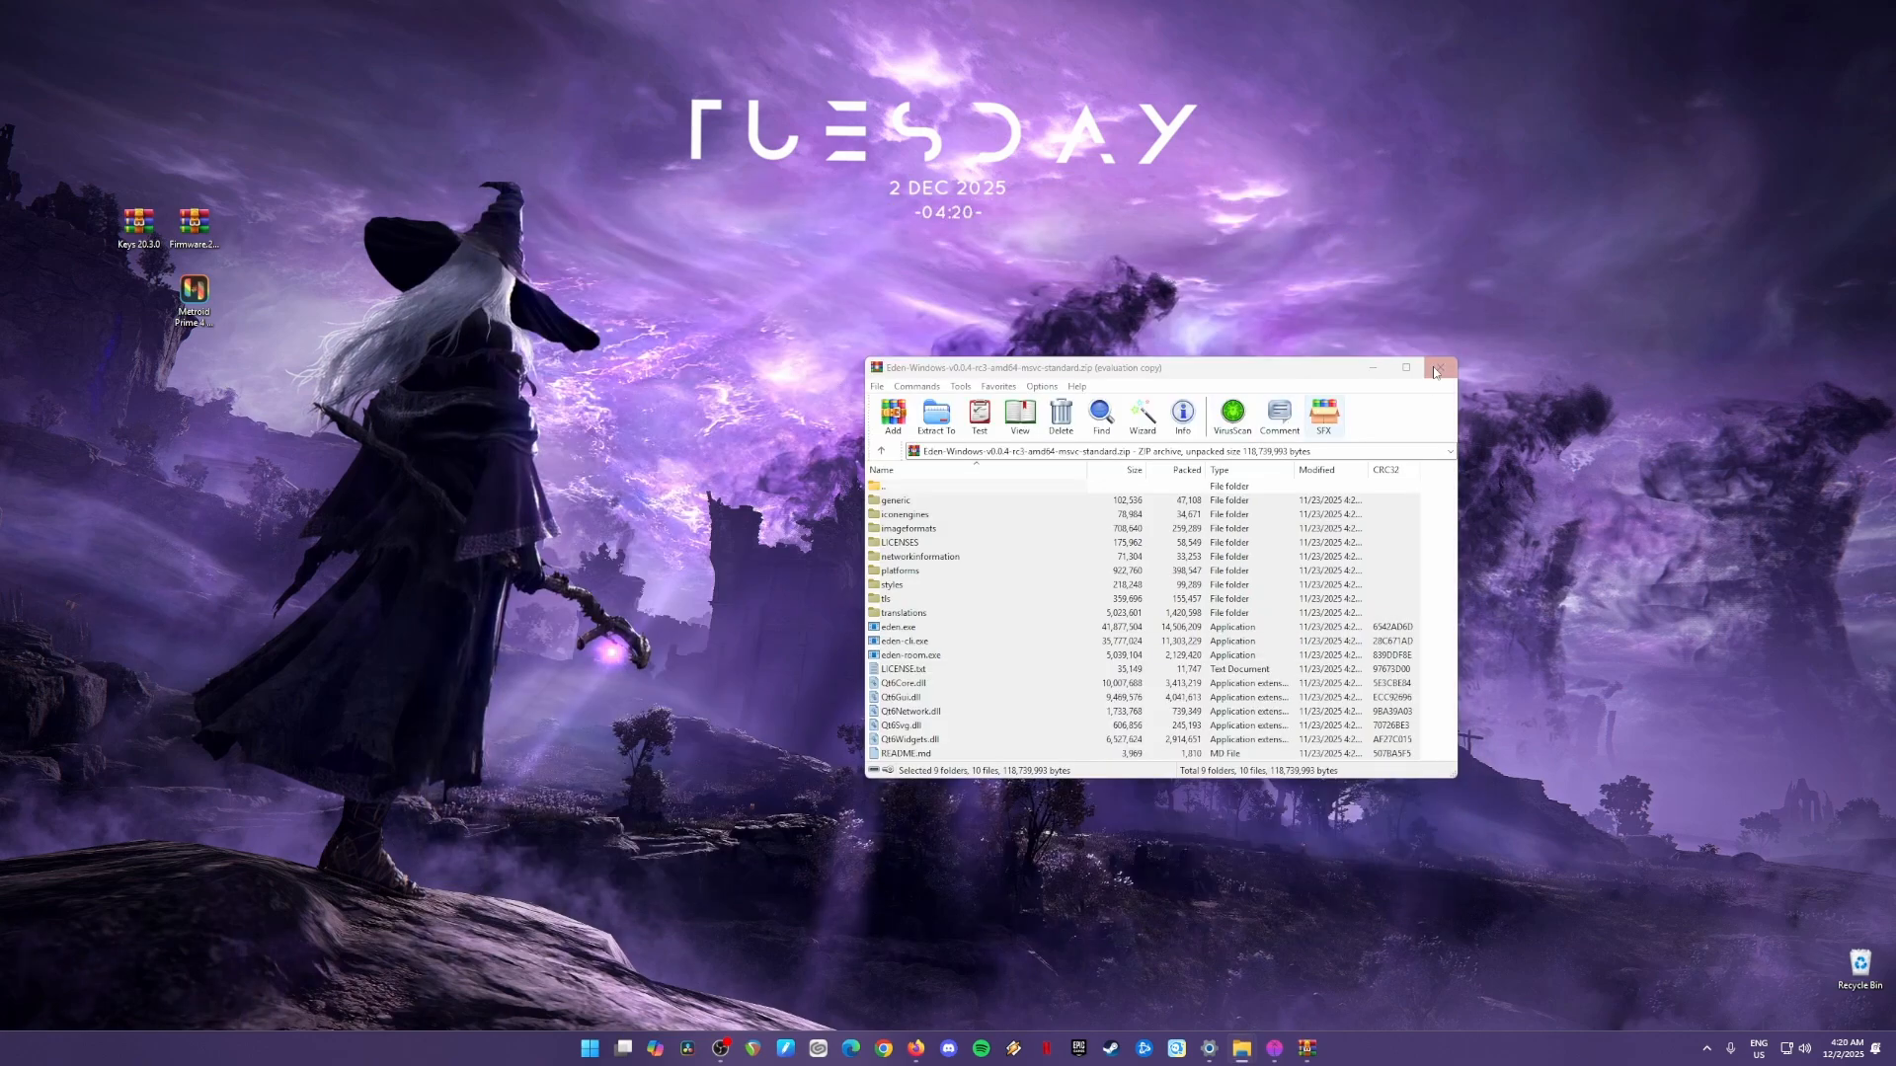
{"action": "left_click", "coordinate": [1437, 371]}
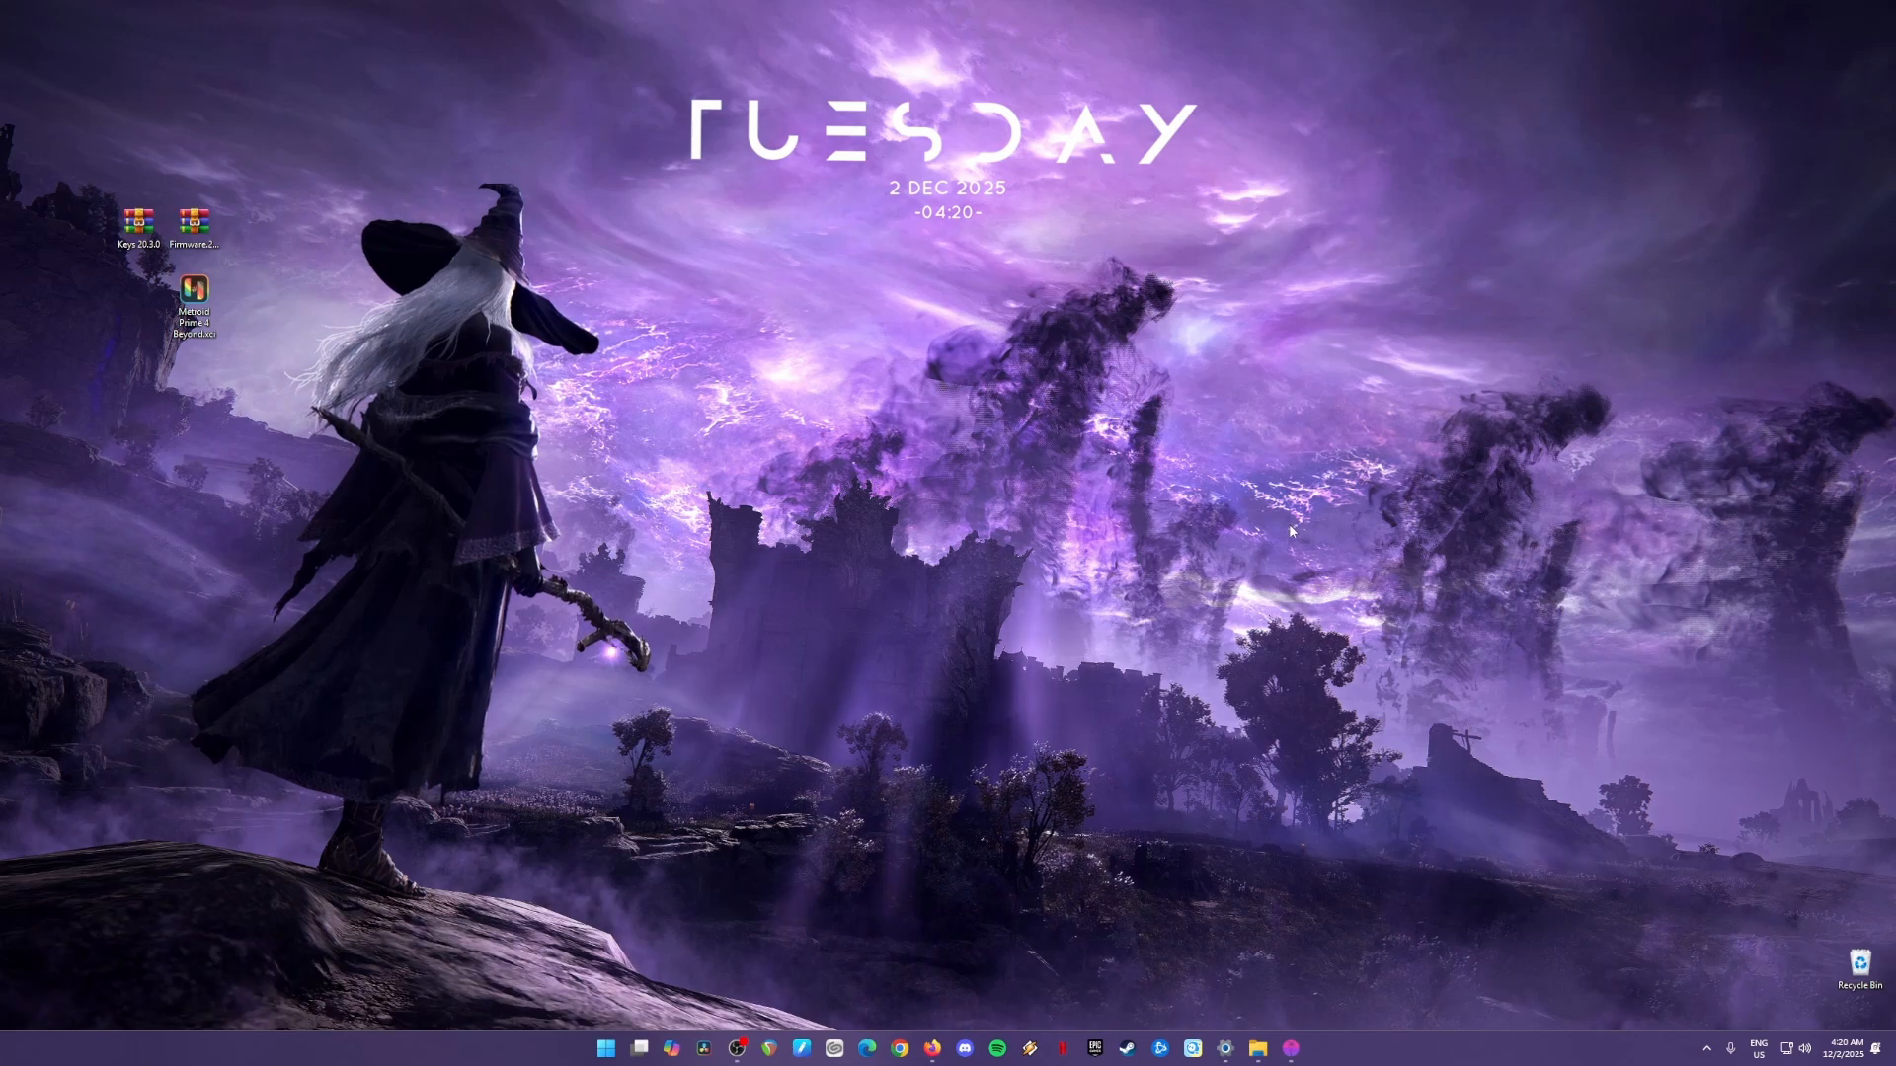
Switch to the running Eden emulator, keeping the keys, firmware and game files on the desktop in view.
{"action": "left_click", "coordinate": [1295, 1054]}
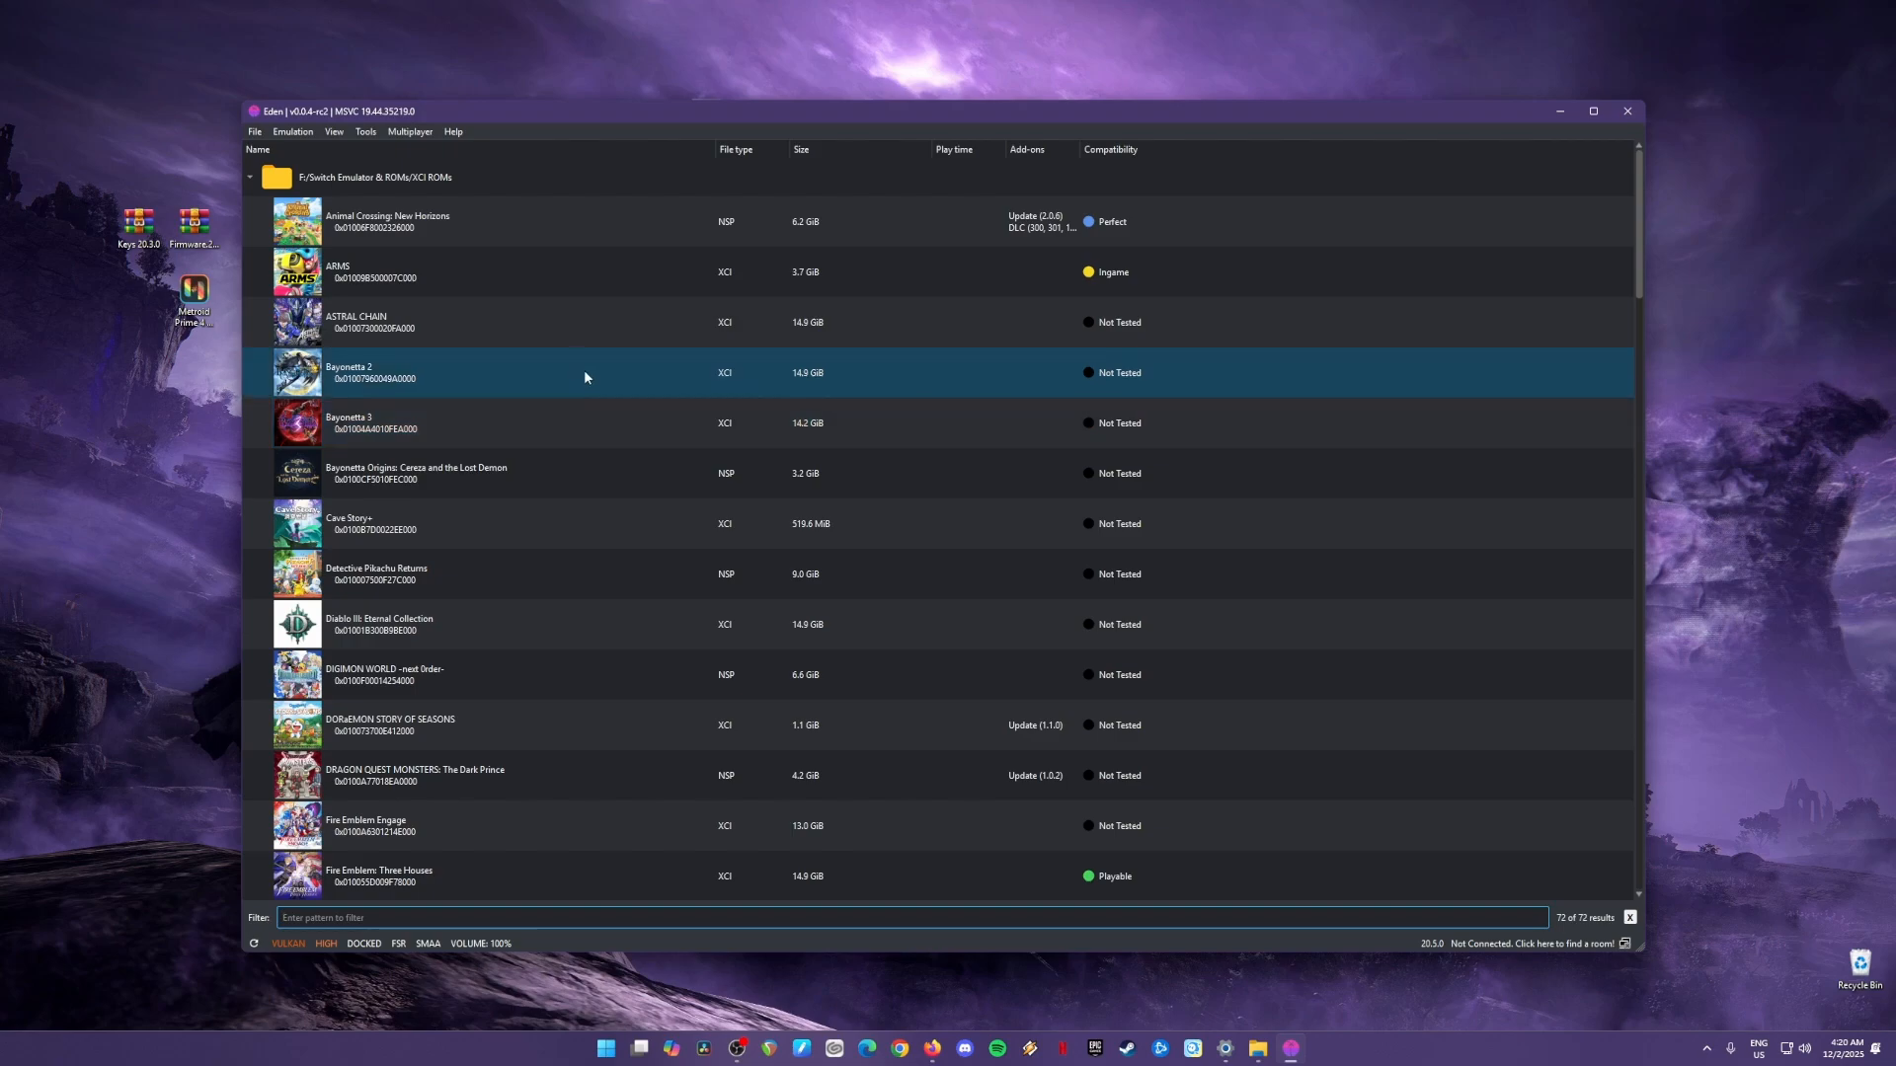
{"action": "left_click_drag", "start_coordinate": [87, 181], "coordinate": [202, 436]}
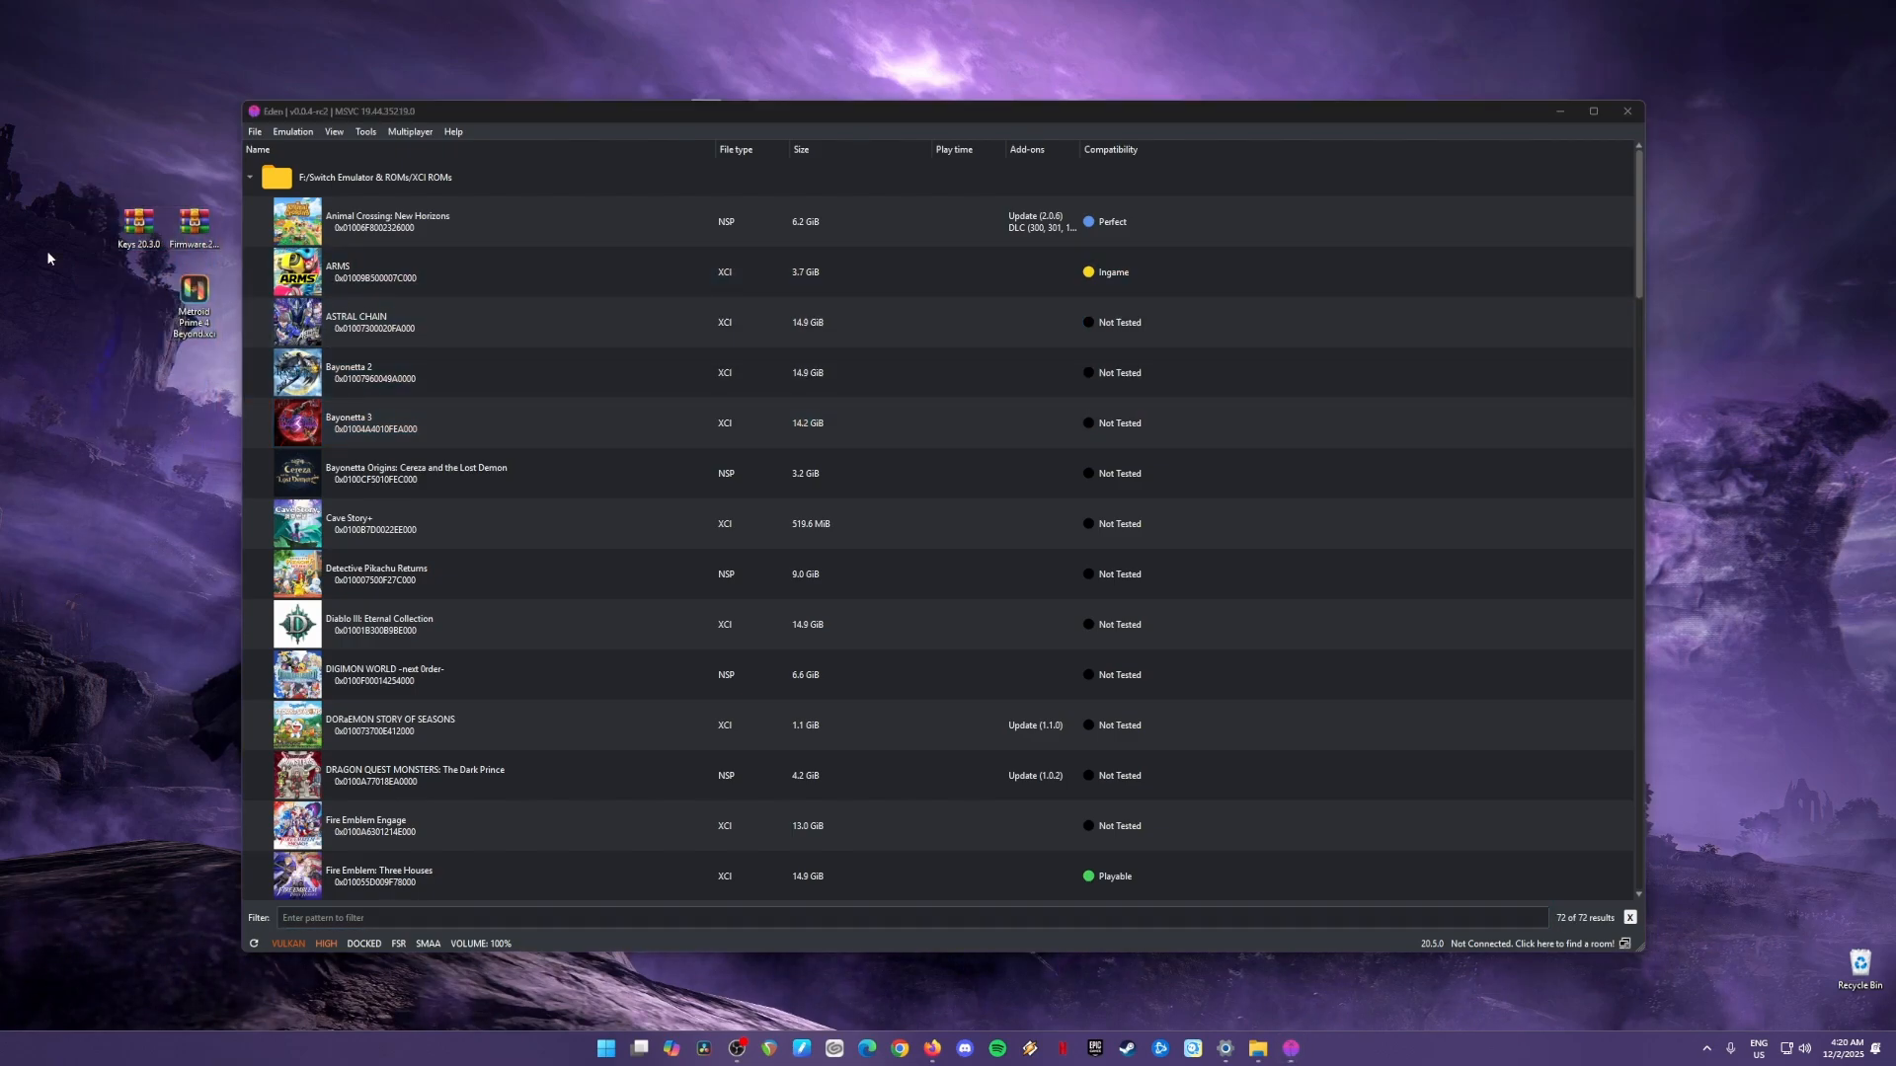
{"action": "left_click_drag", "start_coordinate": [97, 168], "coordinate": [208, 250]}
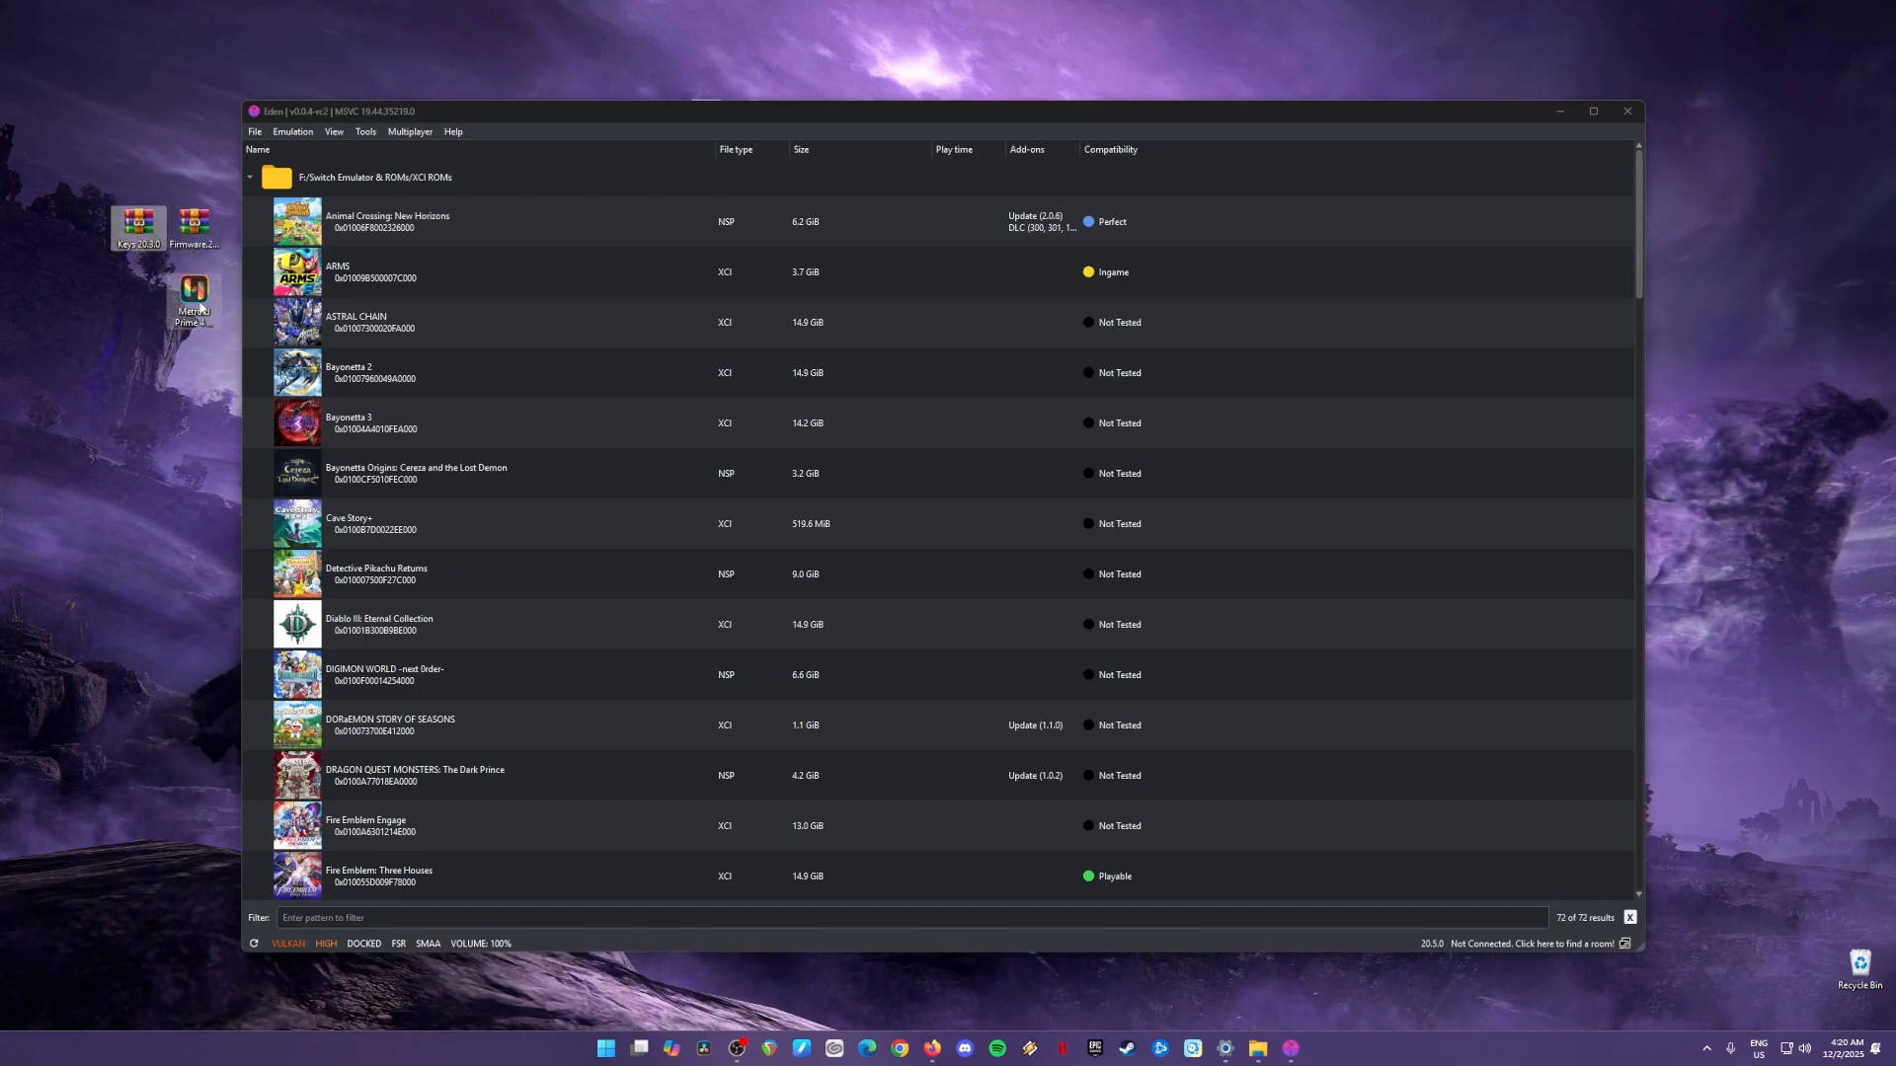
{"action": "left_click", "coordinate": [193, 294]}
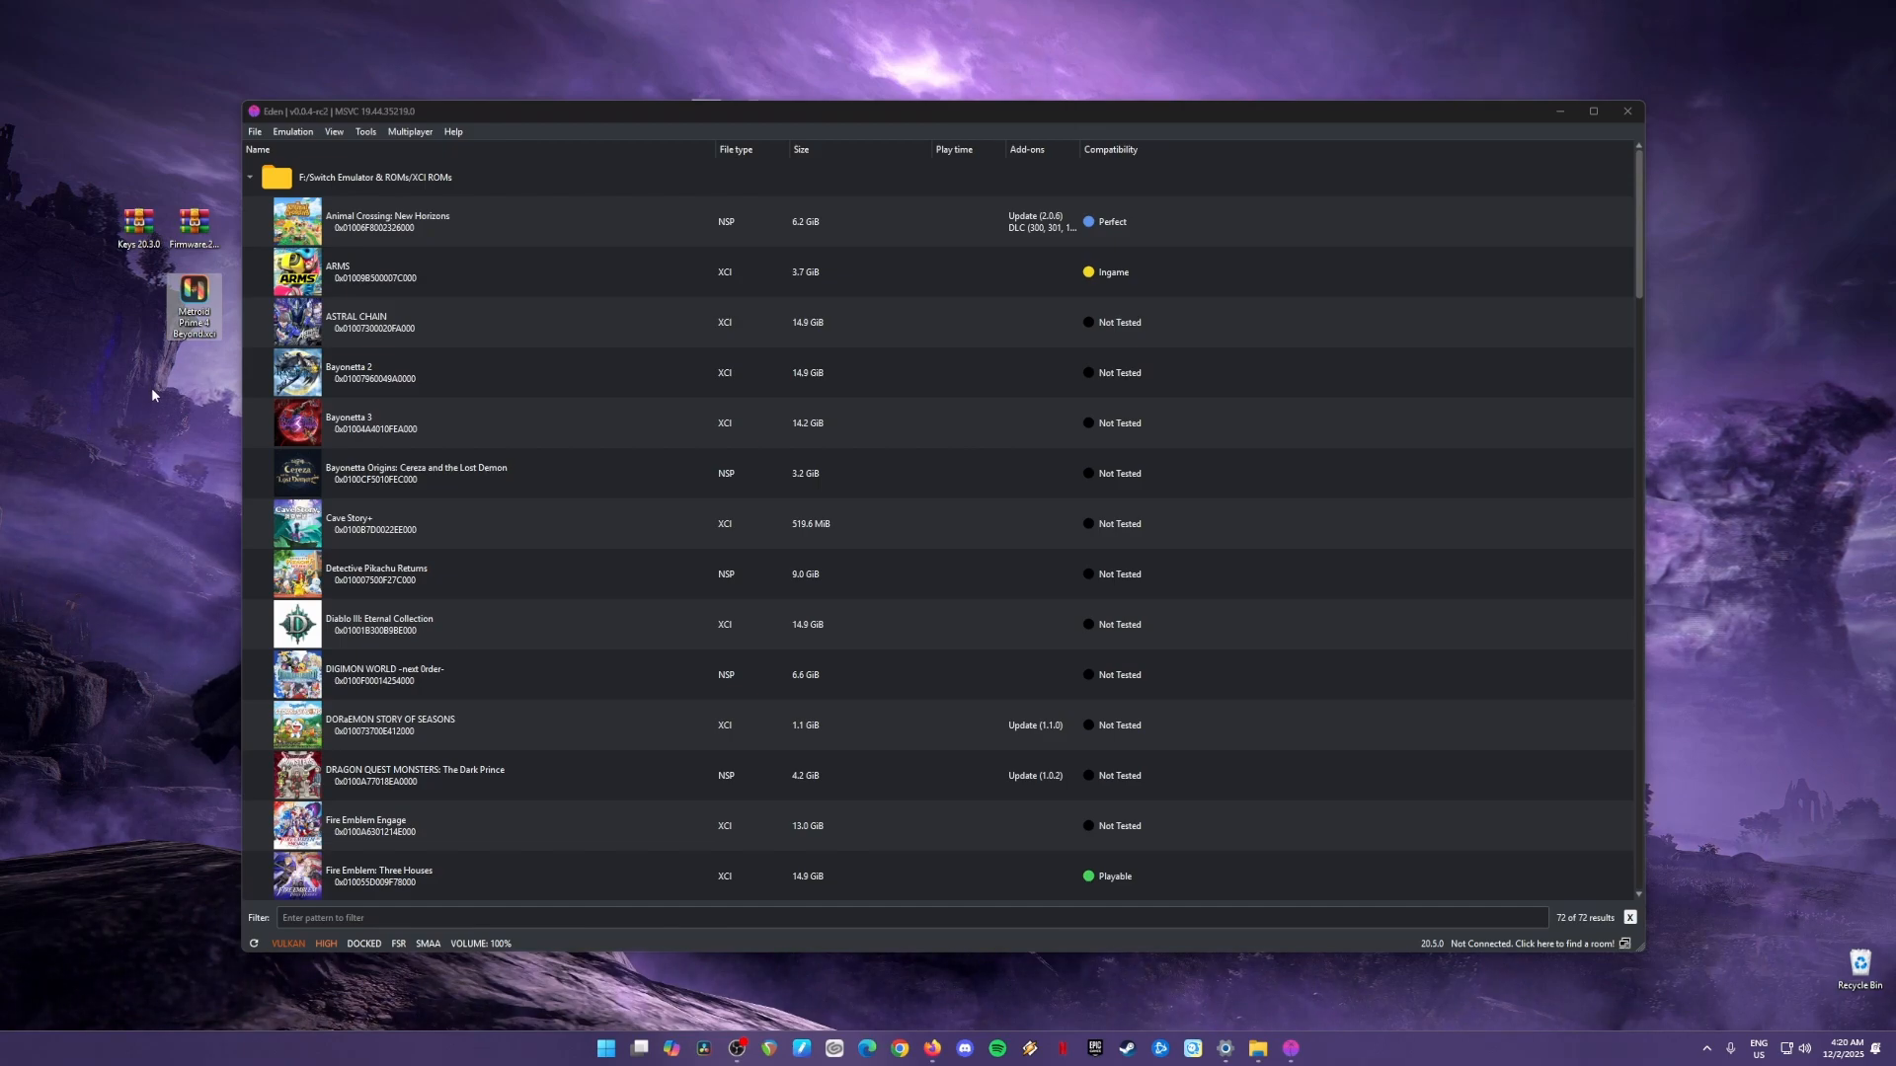
{"action": "left_click", "coordinate": [125, 307]}
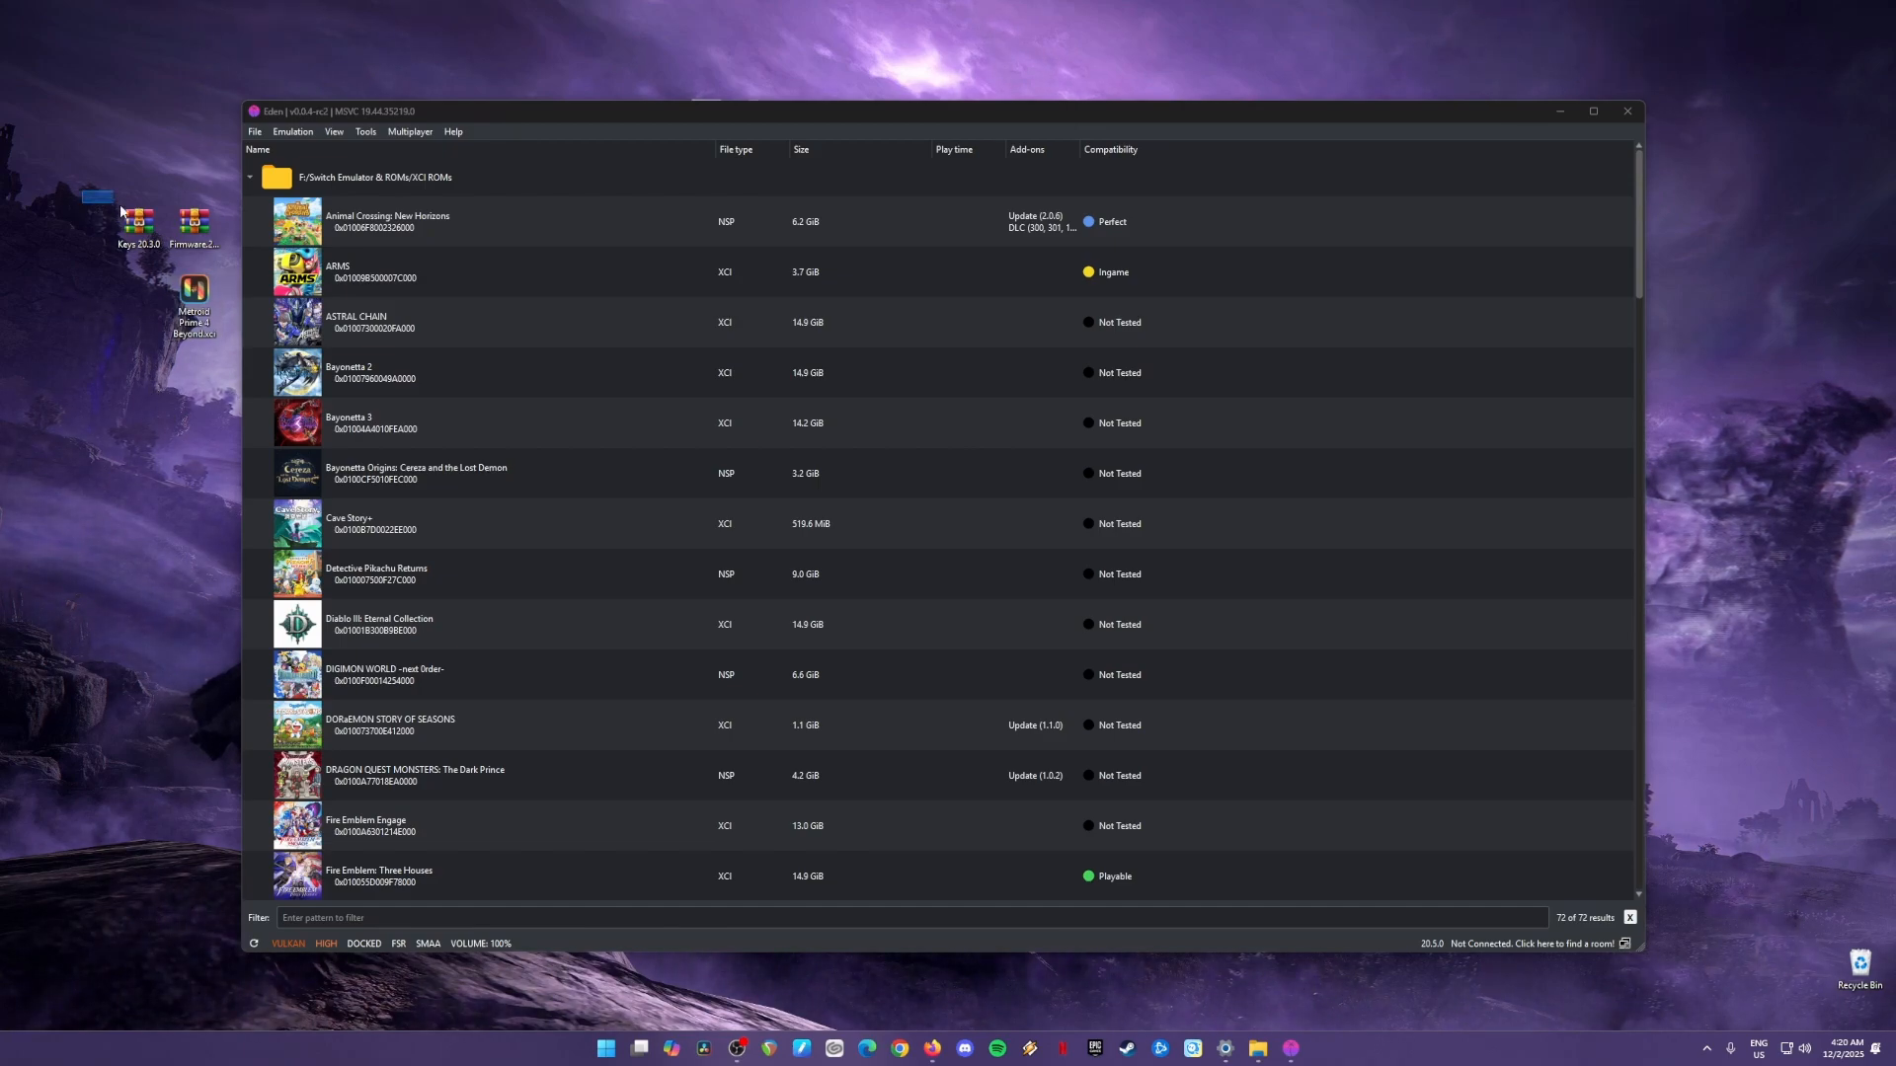
{"action": "left_click_drag", "start_coordinate": [120, 211], "coordinate": [191, 409]}
{"action": "left_click", "coordinate": [188, 406]}
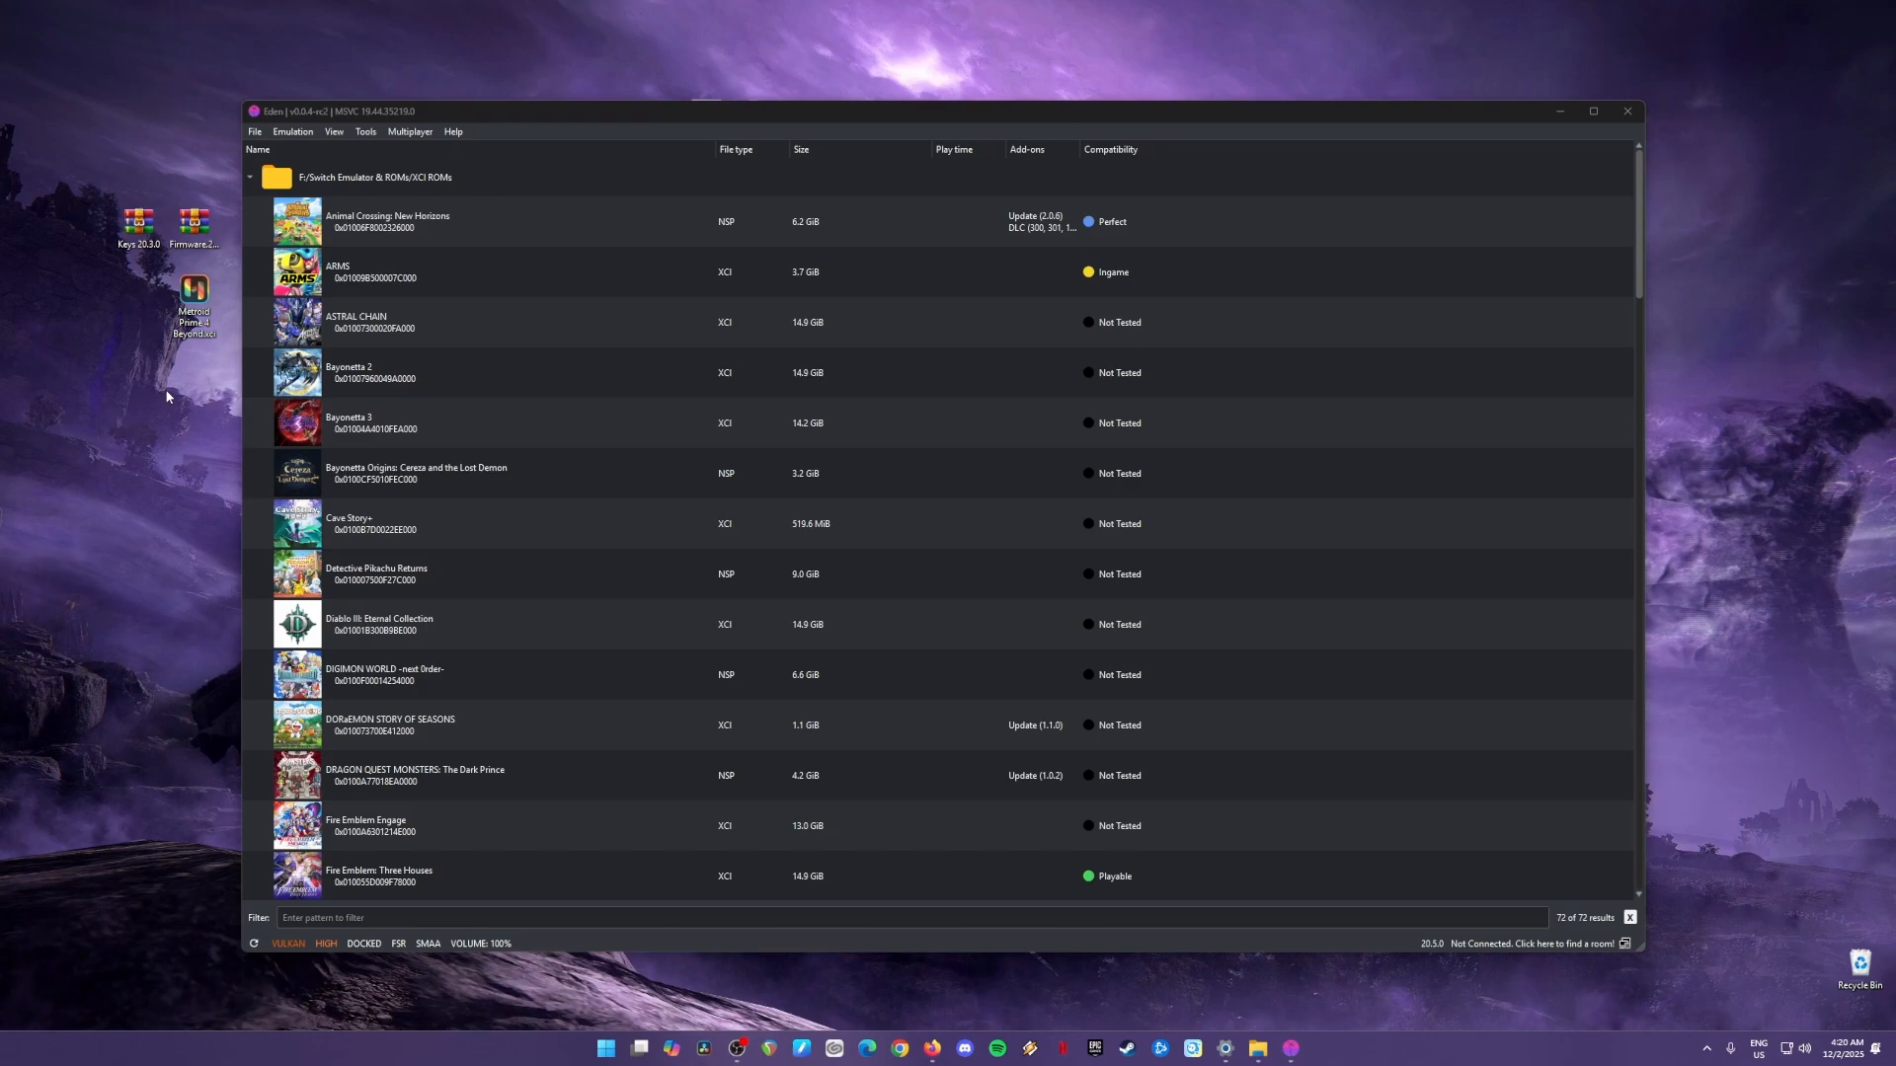
{"action": "left_click_drag", "start_coordinate": [96, 188], "coordinate": [212, 262]}
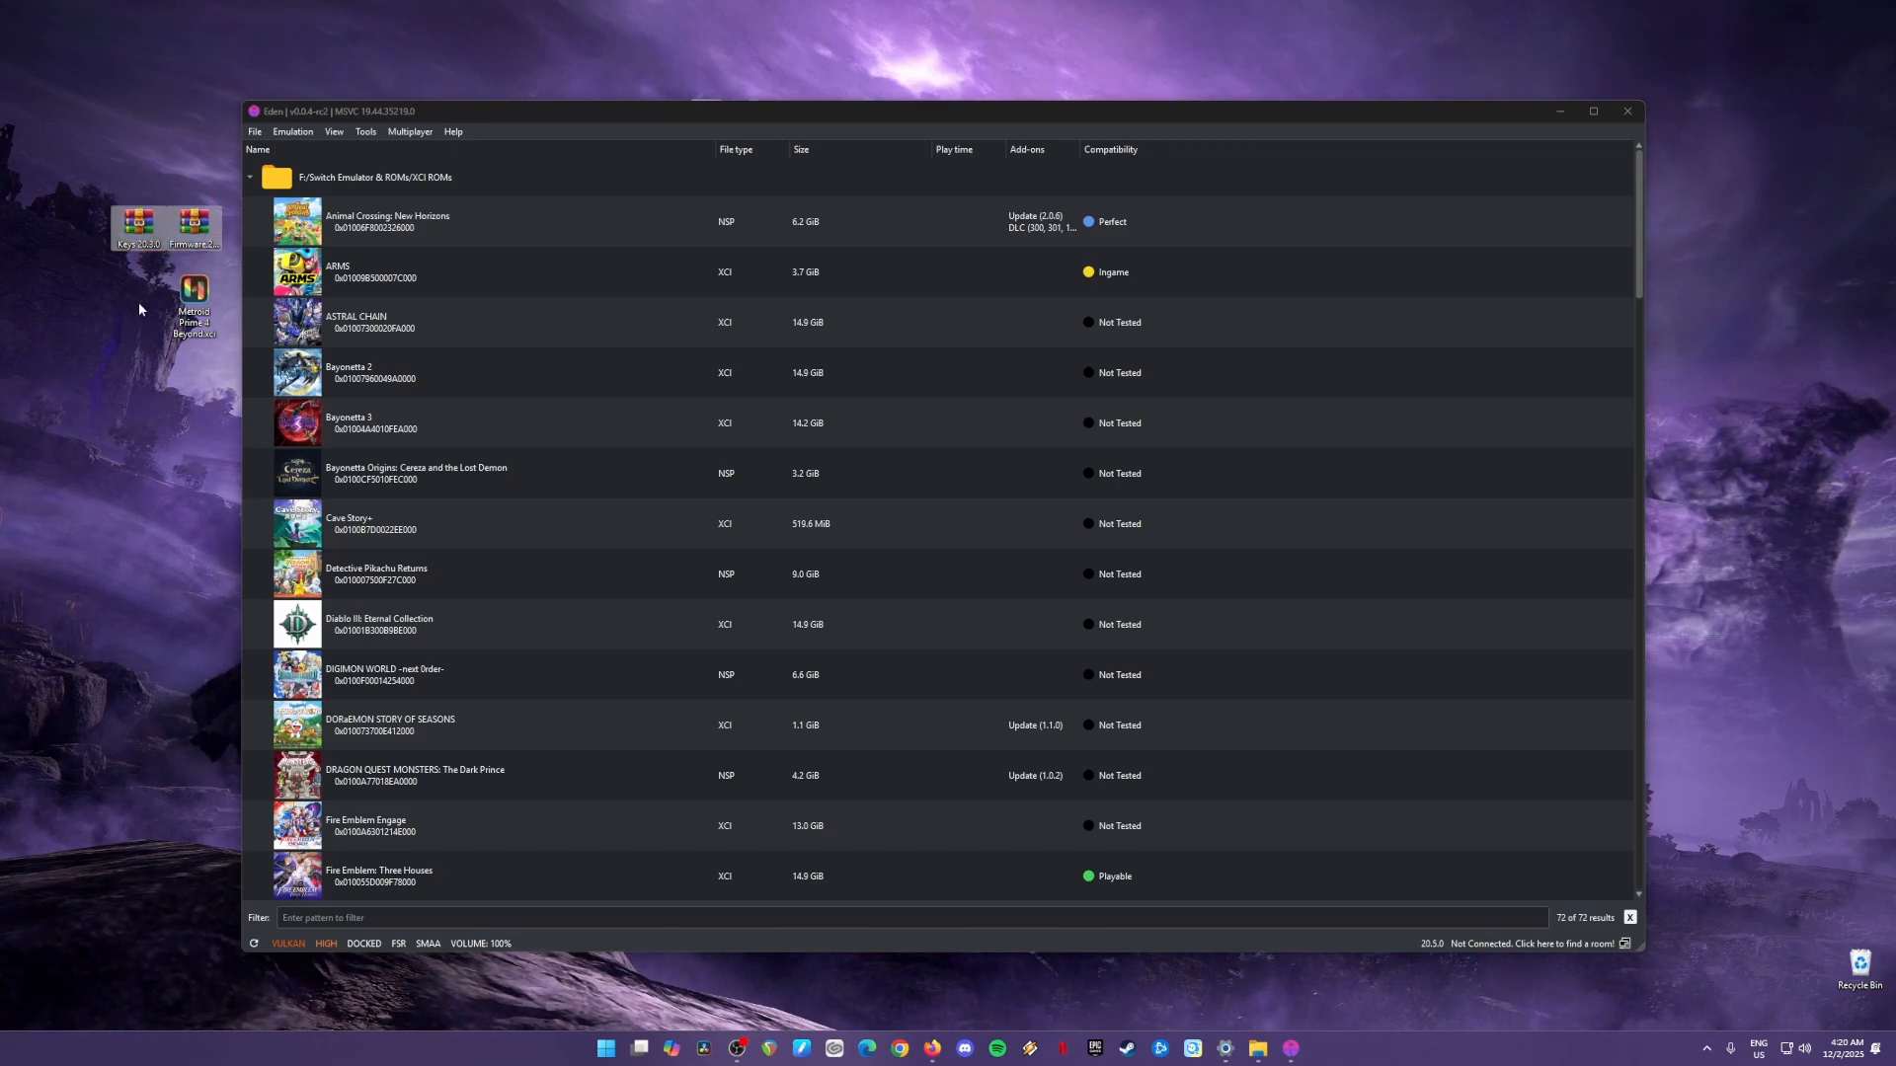
{"action": "left_click", "coordinate": [118, 273]}
{"action": "left_click", "coordinate": [146, 237]}
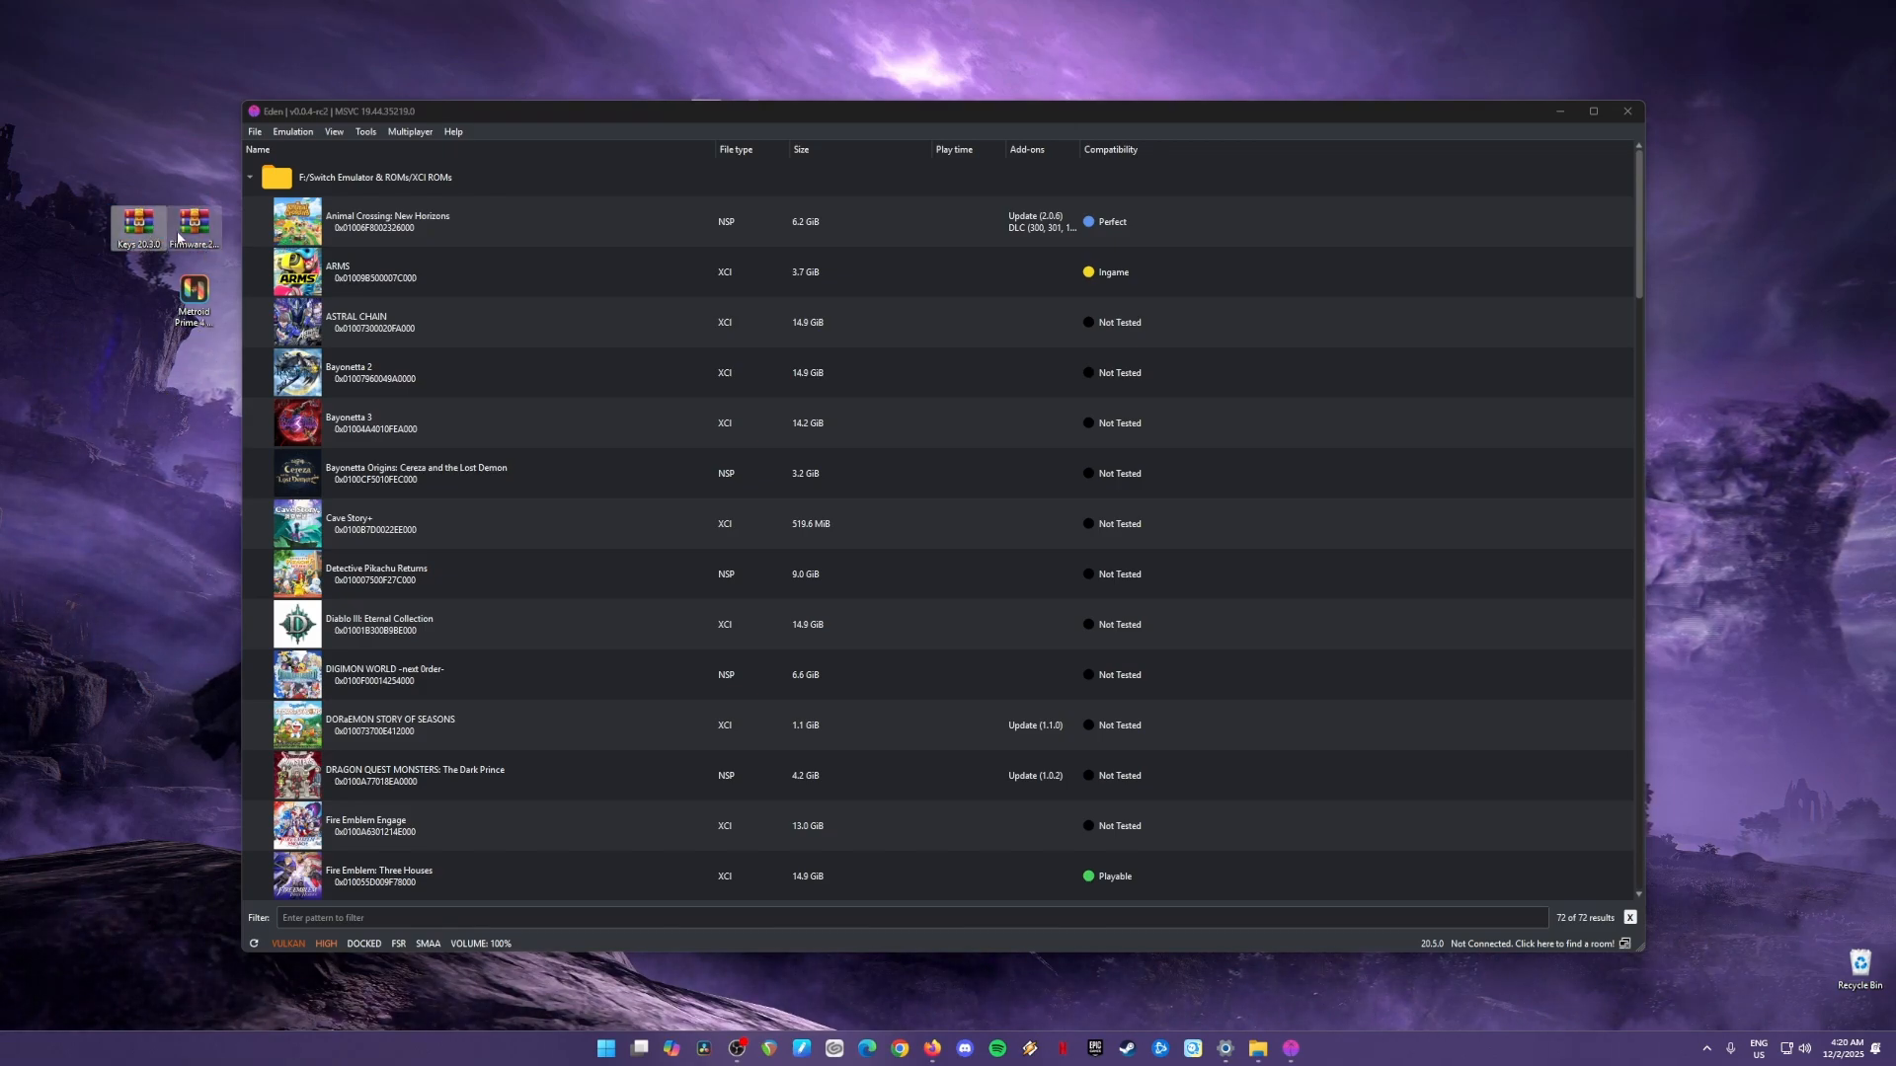
{"action": "left_click", "coordinate": [185, 233]}
{"action": "left_click", "coordinate": [87, 294]}
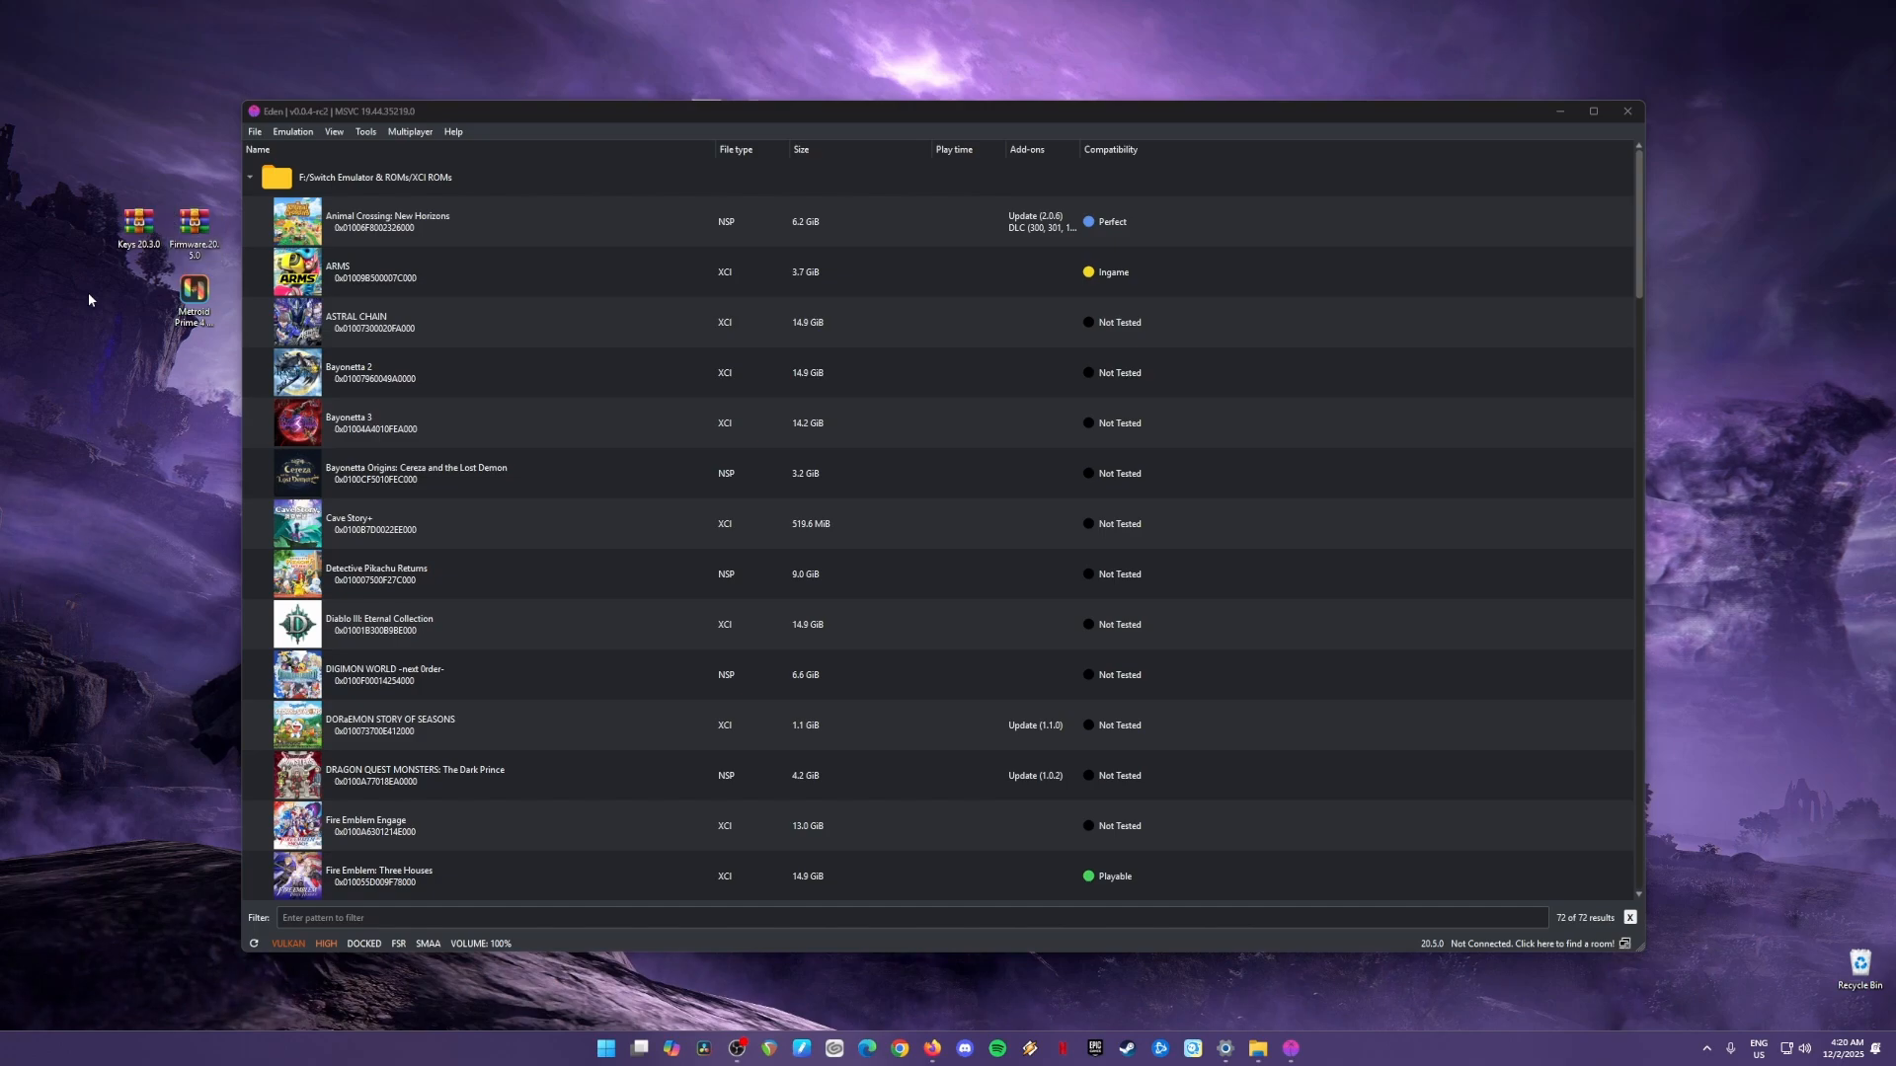
{"action": "left_click_drag", "start_coordinate": [92, 178], "coordinate": [229, 255]}
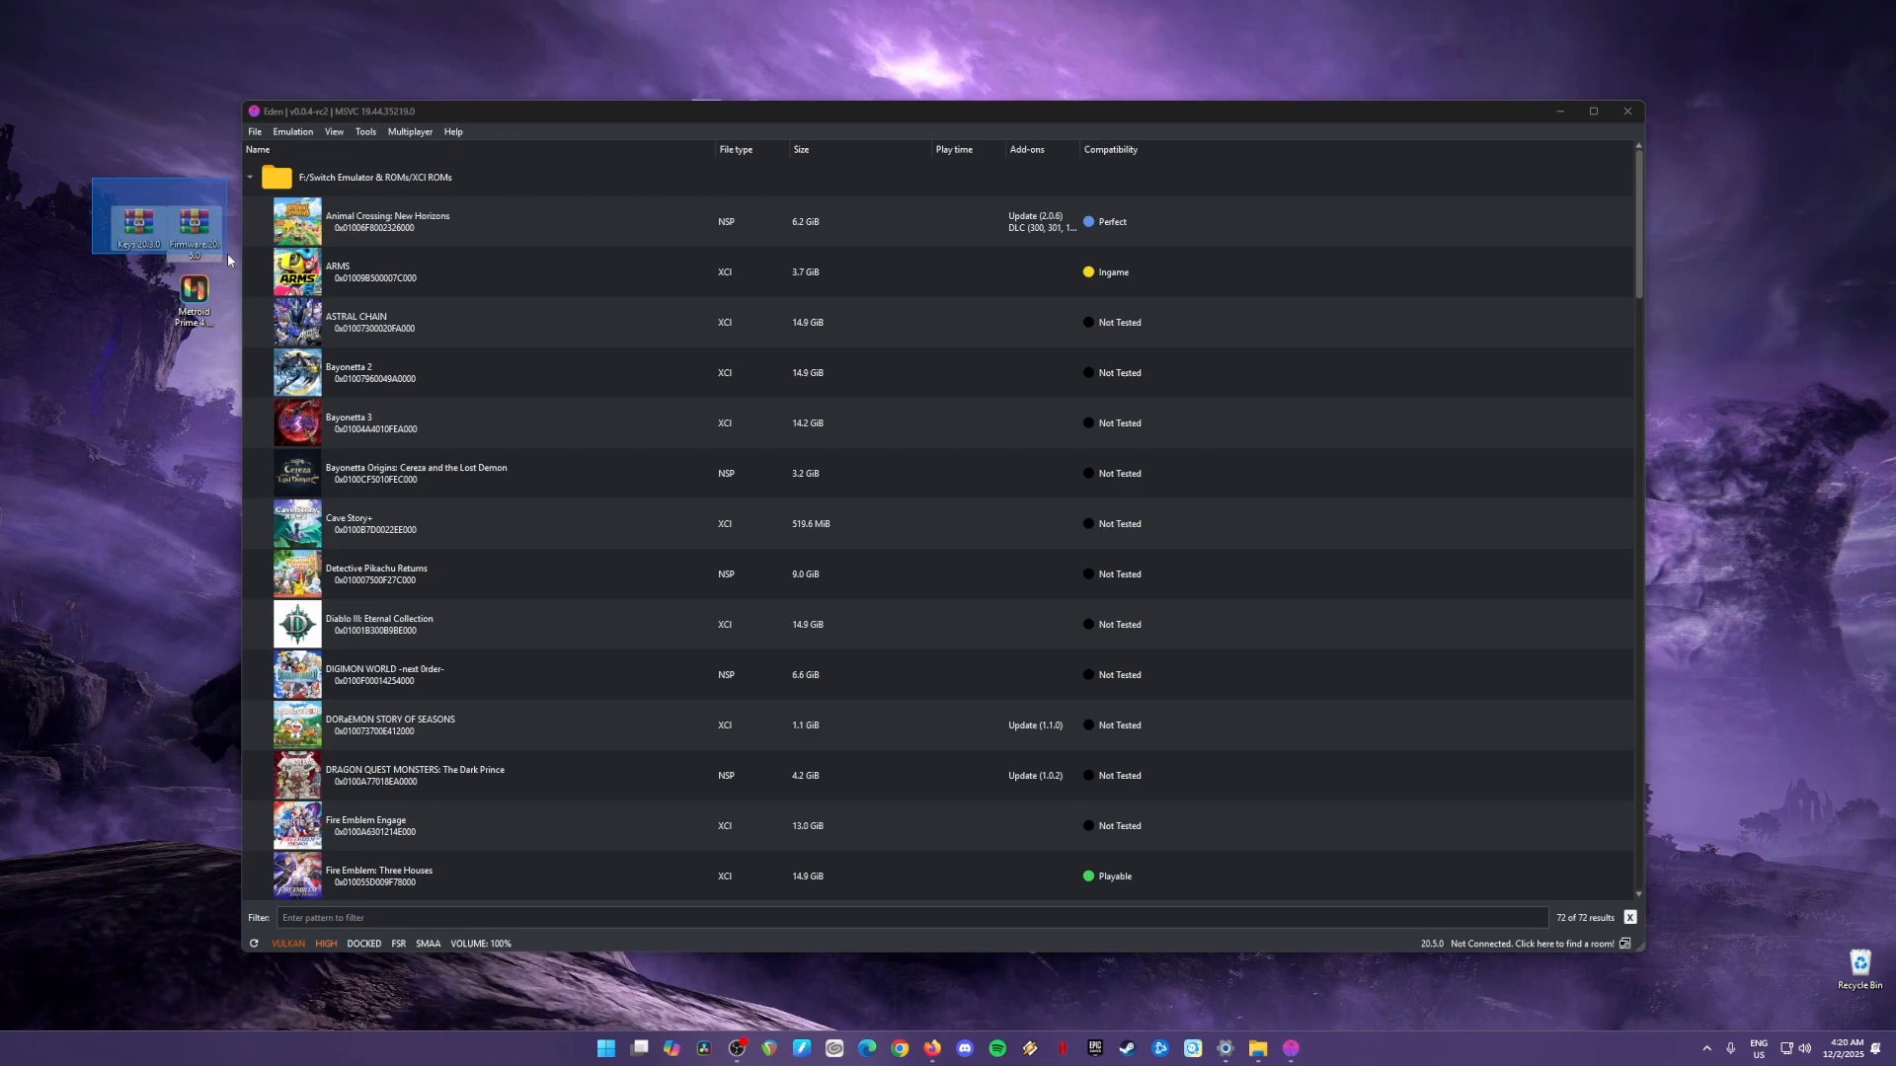
{"action": "left_click_drag", "start_coordinate": [227, 253], "coordinate": [227, 253]}
{"action": "left_click", "coordinate": [197, 314]}
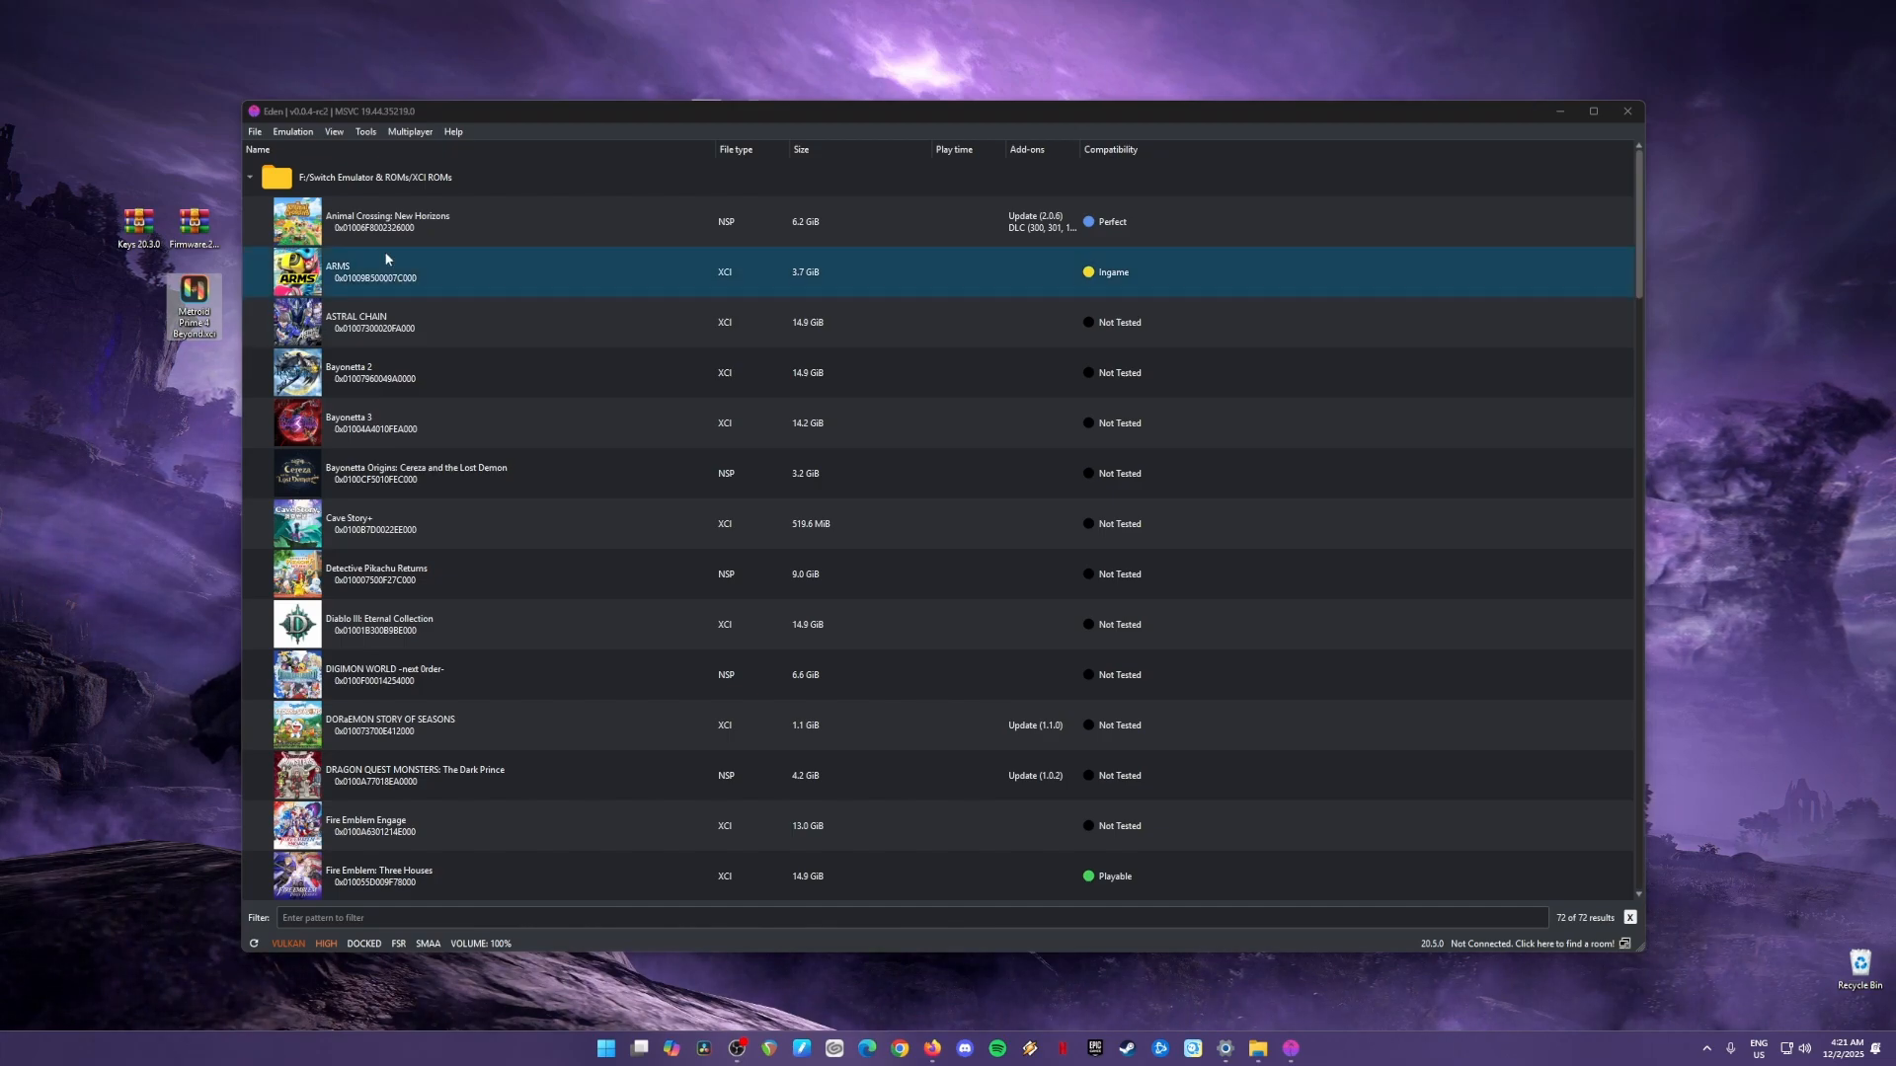
{"action": "left_click", "coordinate": [1627, 111]}
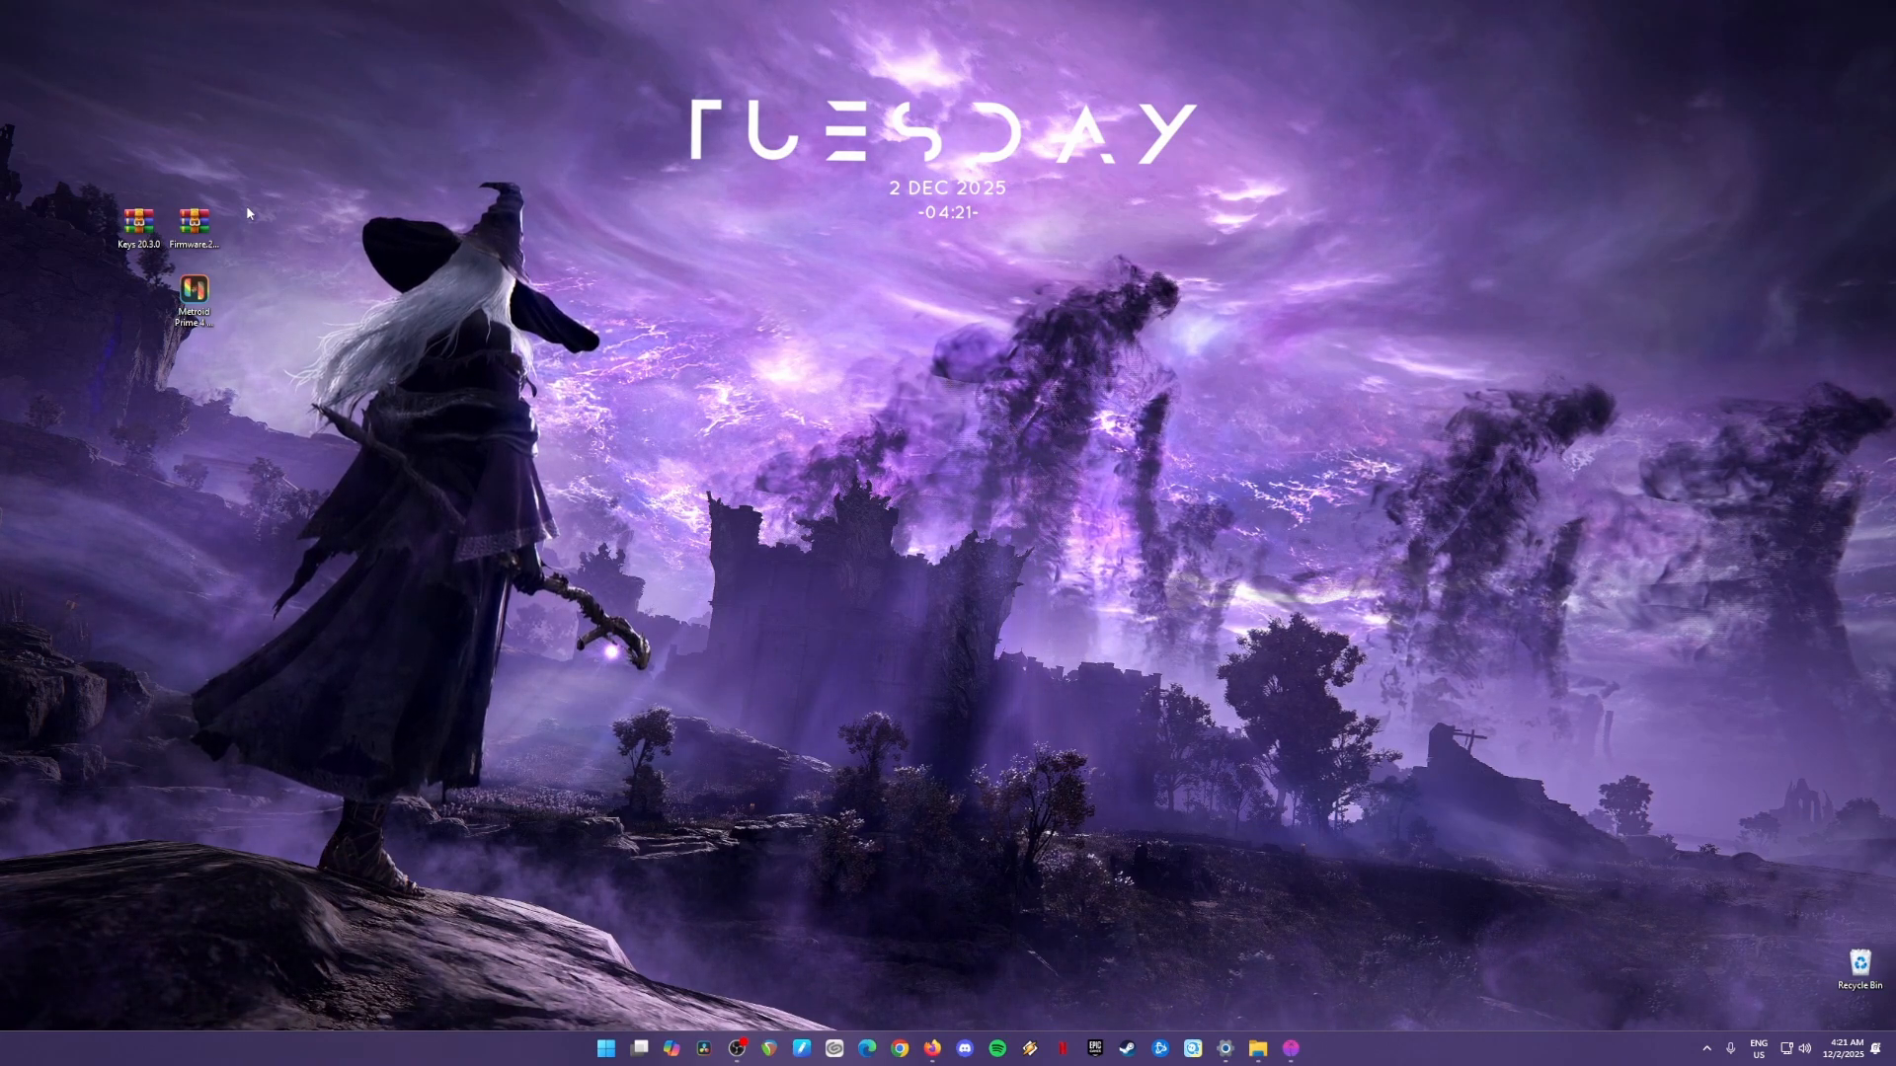
{"action": "left_click_drag", "start_coordinate": [286, 205], "coordinate": [101, 371]}
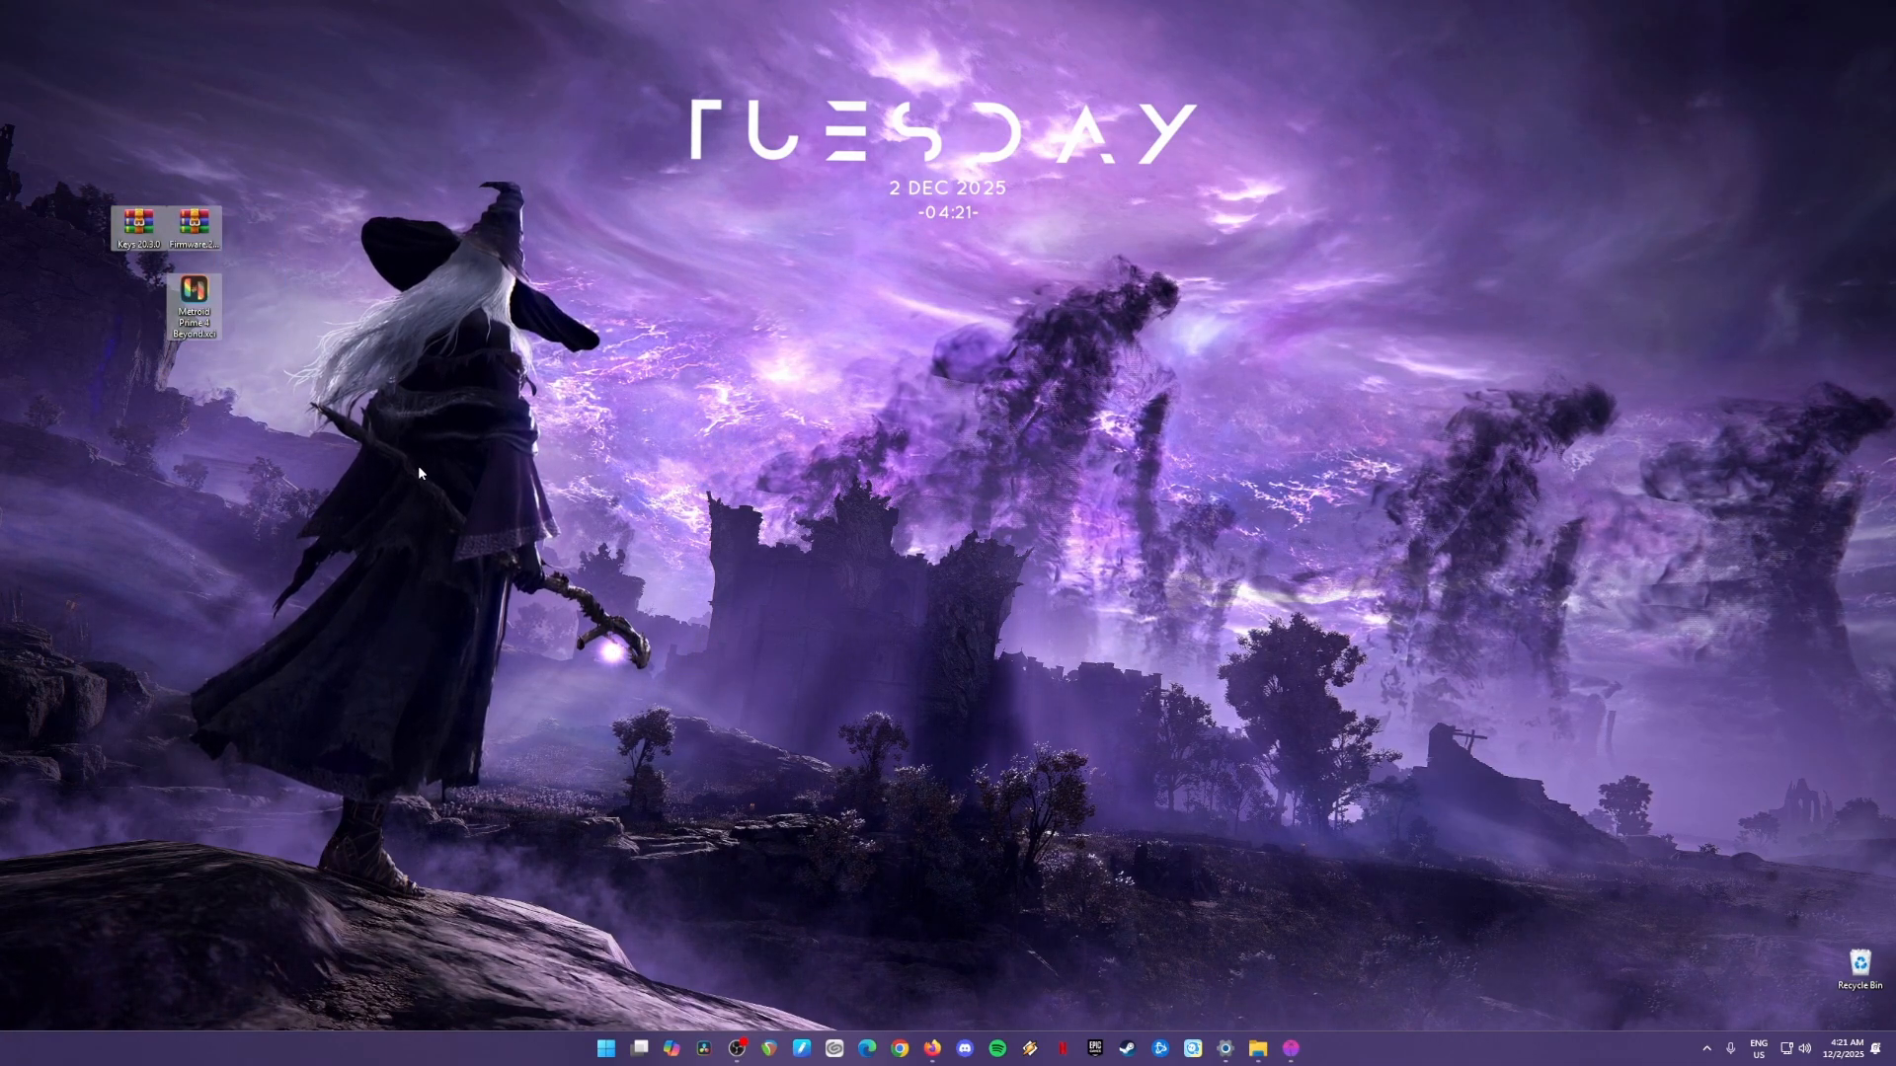
{"action": "left_click_drag", "start_coordinate": [389, 92], "coordinate": [1354, 940]}
{"action": "left_click_drag", "start_coordinate": [294, 188], "coordinate": [94, 397]}
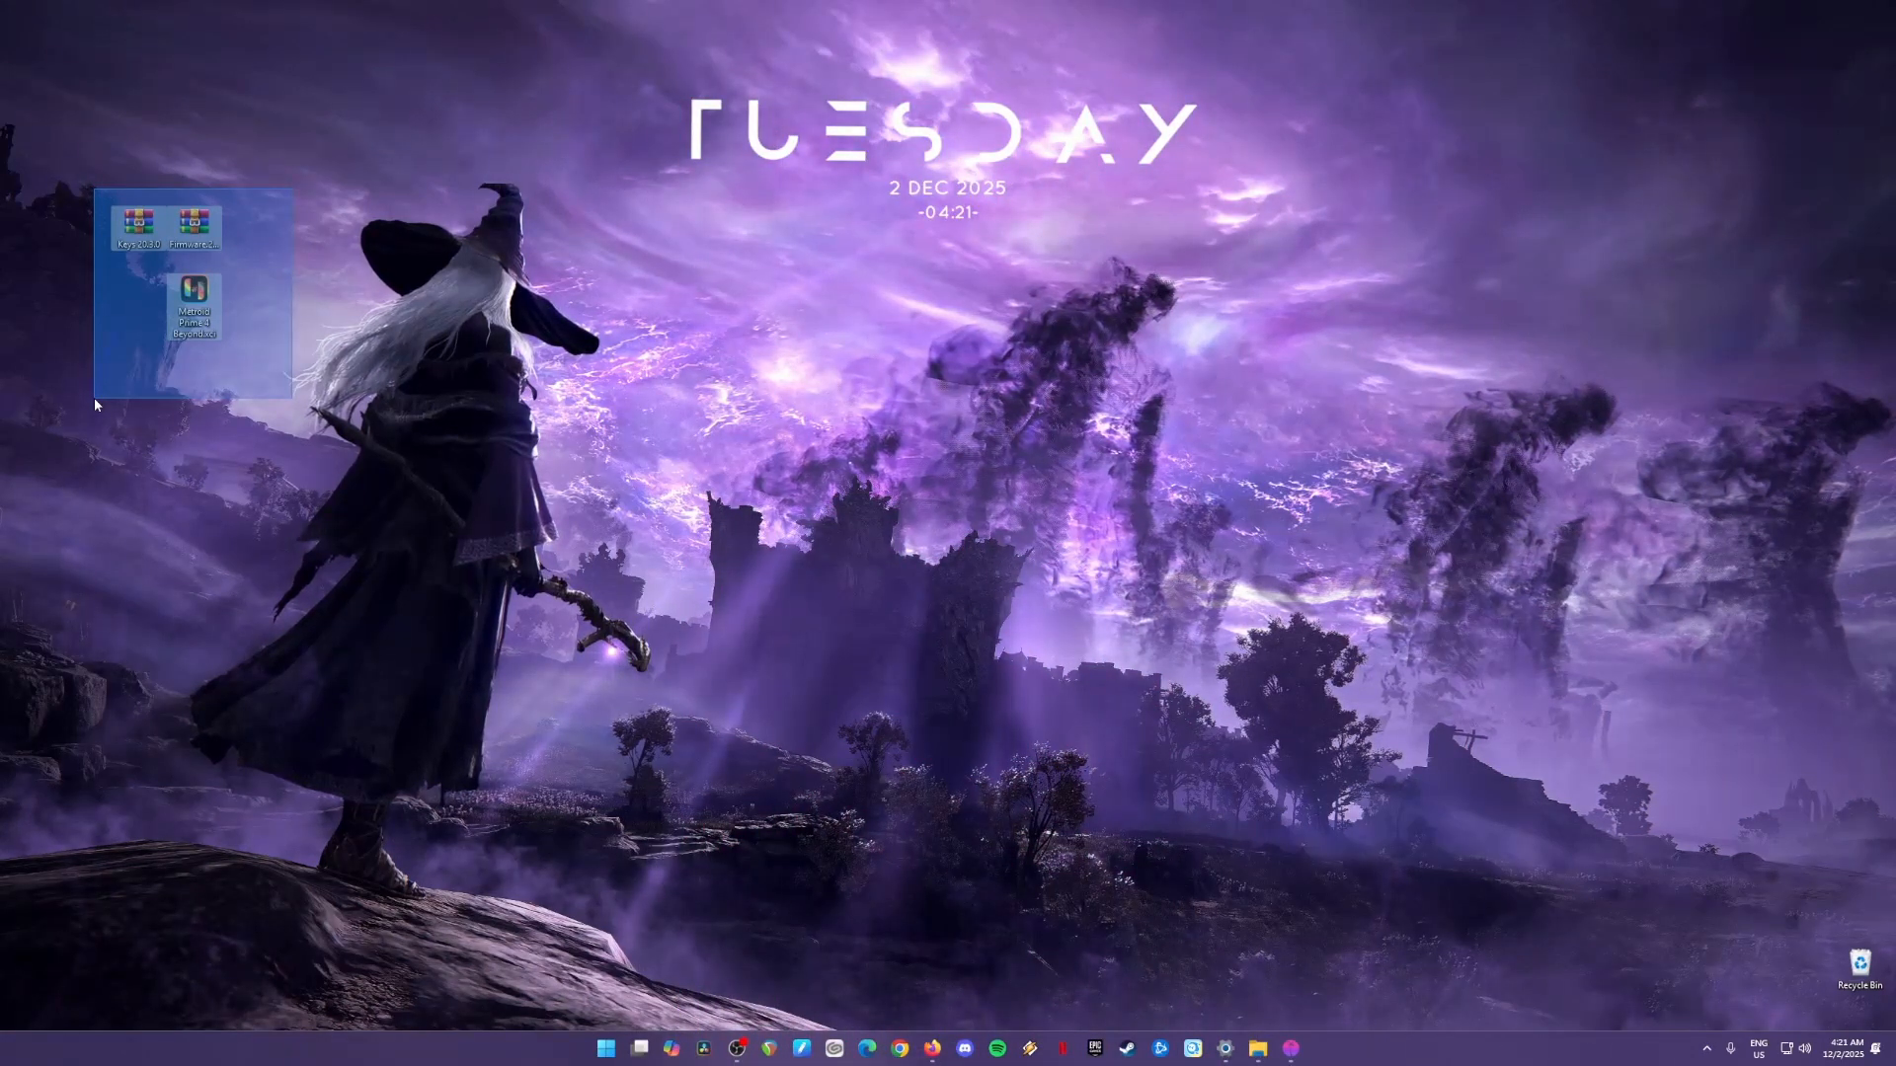
{"action": "left_click_drag", "start_coordinate": [93, 397], "coordinate": [91, 399]}
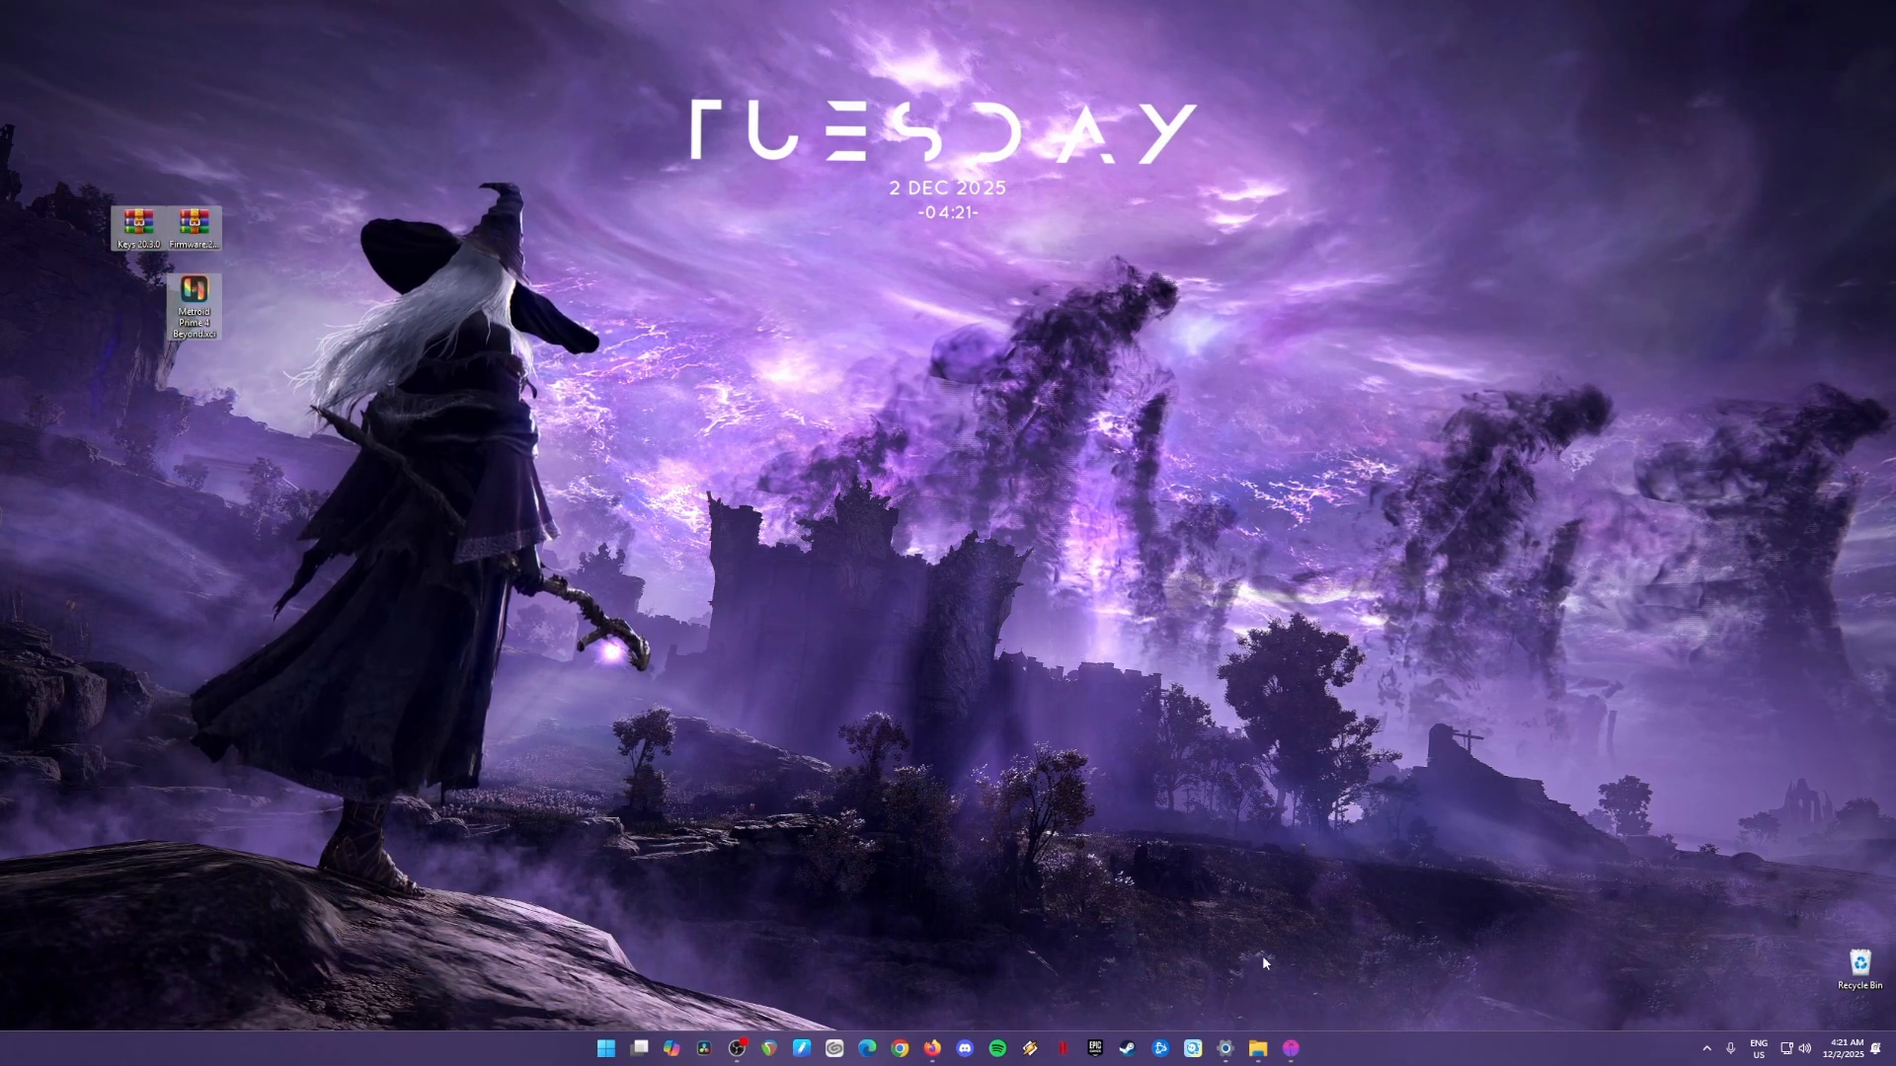
Switch back to Eden and install firmware from the Firmware.20.5.0 ZIP in the Latest Keys & Firmware folder.
{"action": "left_click", "coordinate": [1291, 1049]}
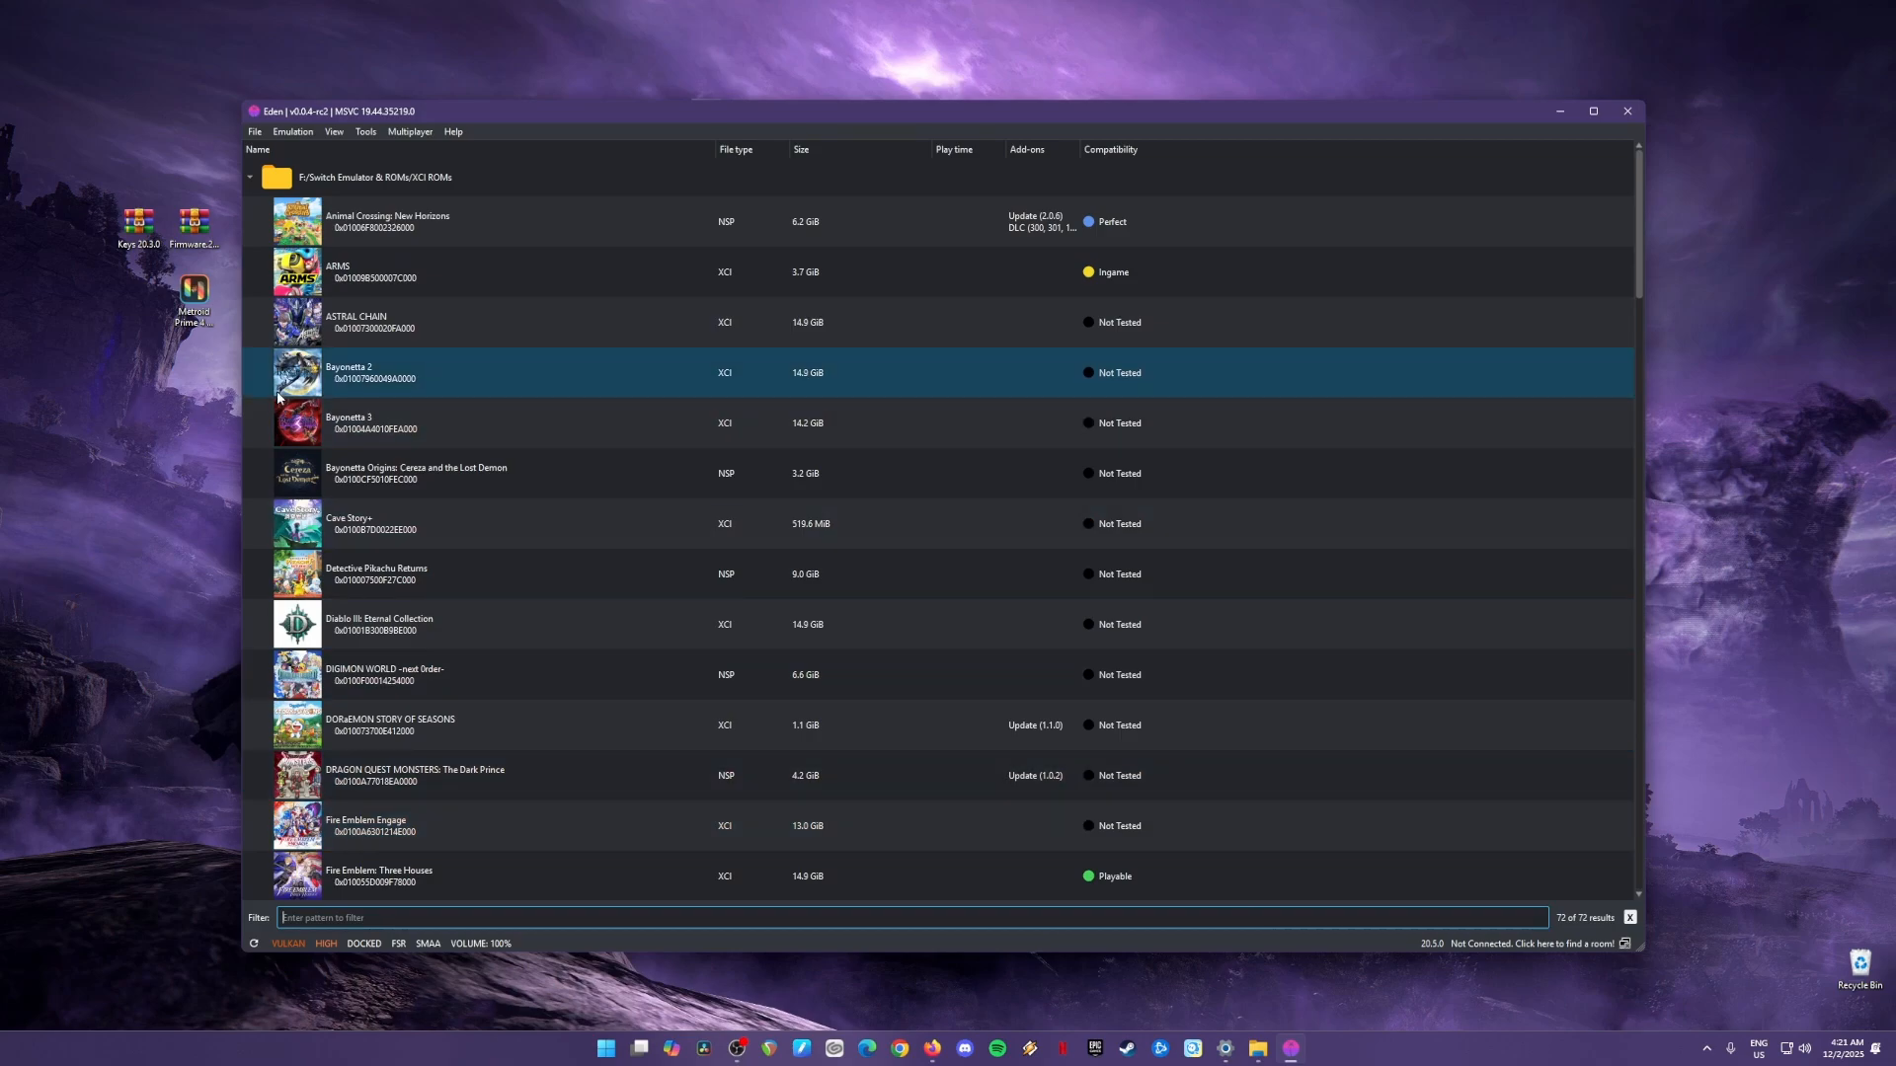
{"action": "left_click", "coordinate": [196, 224]}
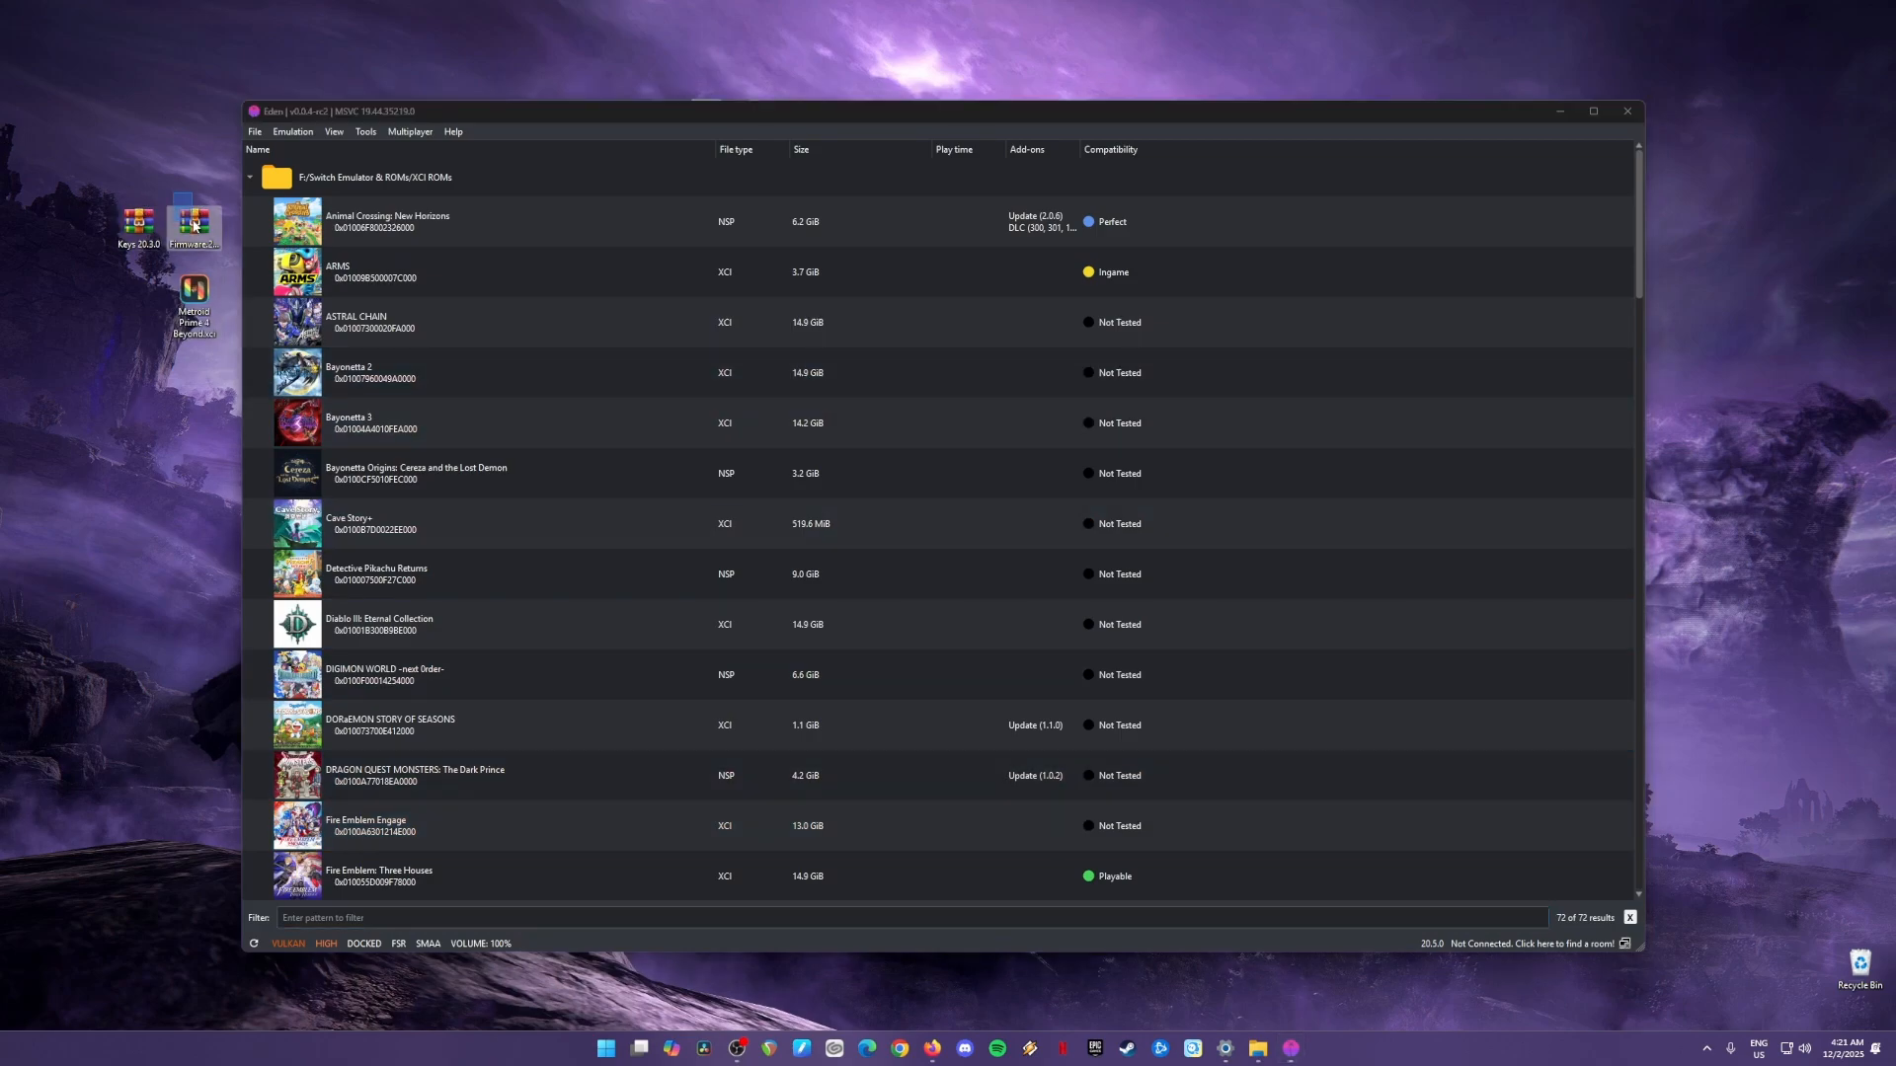
{"action": "left_click", "coordinate": [365, 131]}
{"action": "mouse_move", "coordinate": [395, 176]}
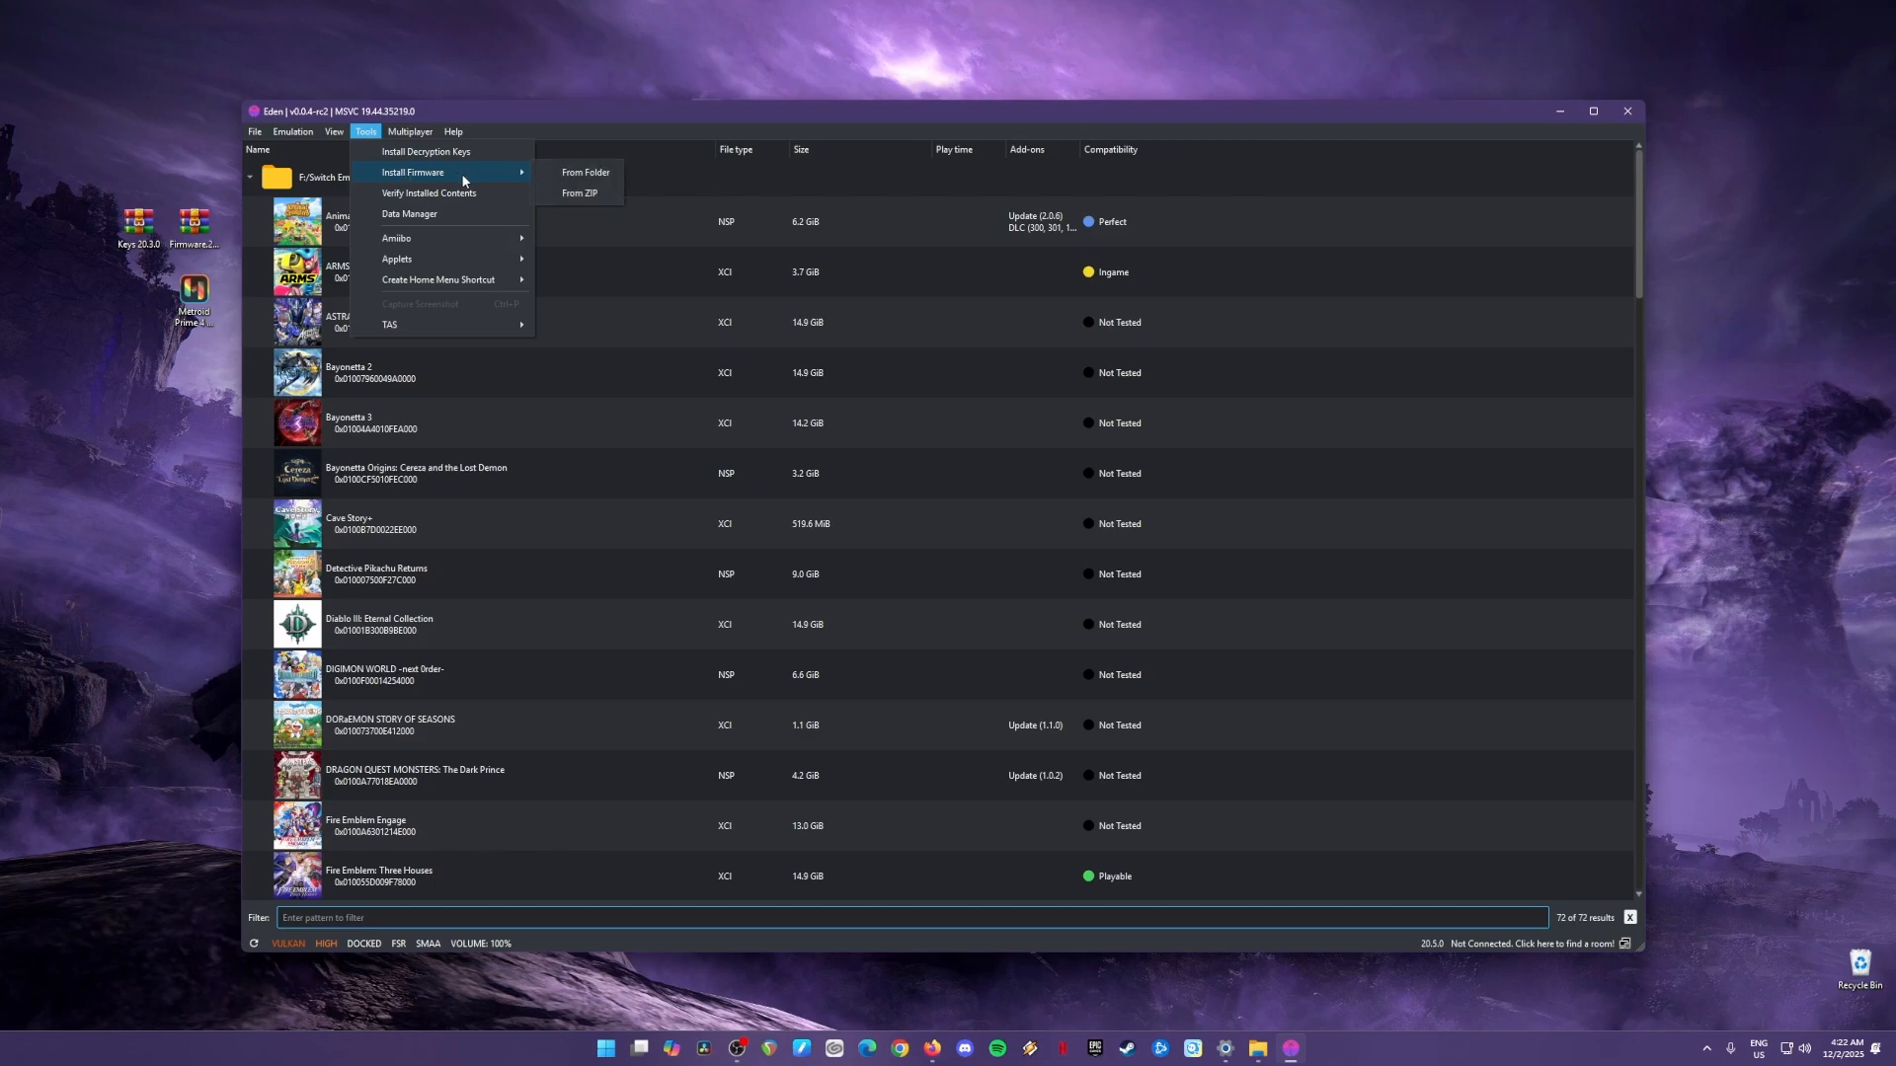
{"action": "left_click", "coordinate": [590, 196]}
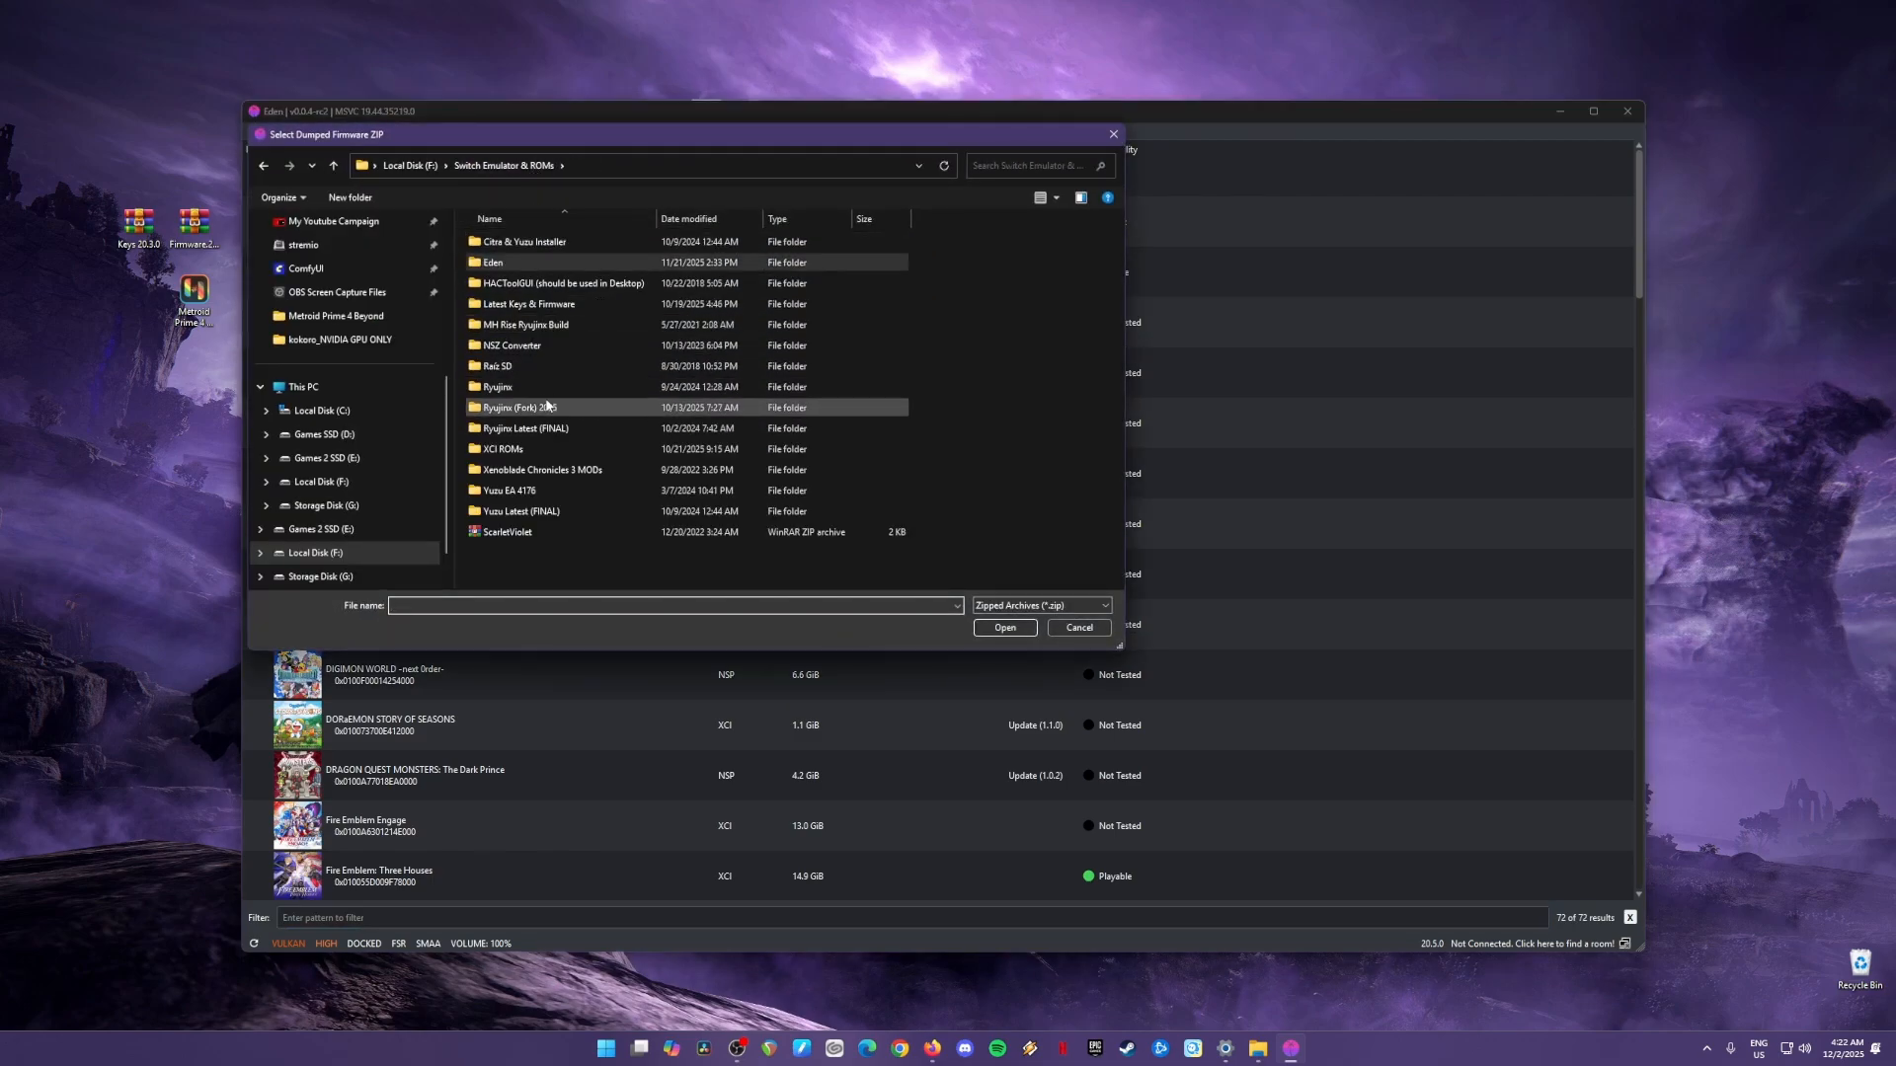
{"action": "double_click", "coordinate": [549, 306]}
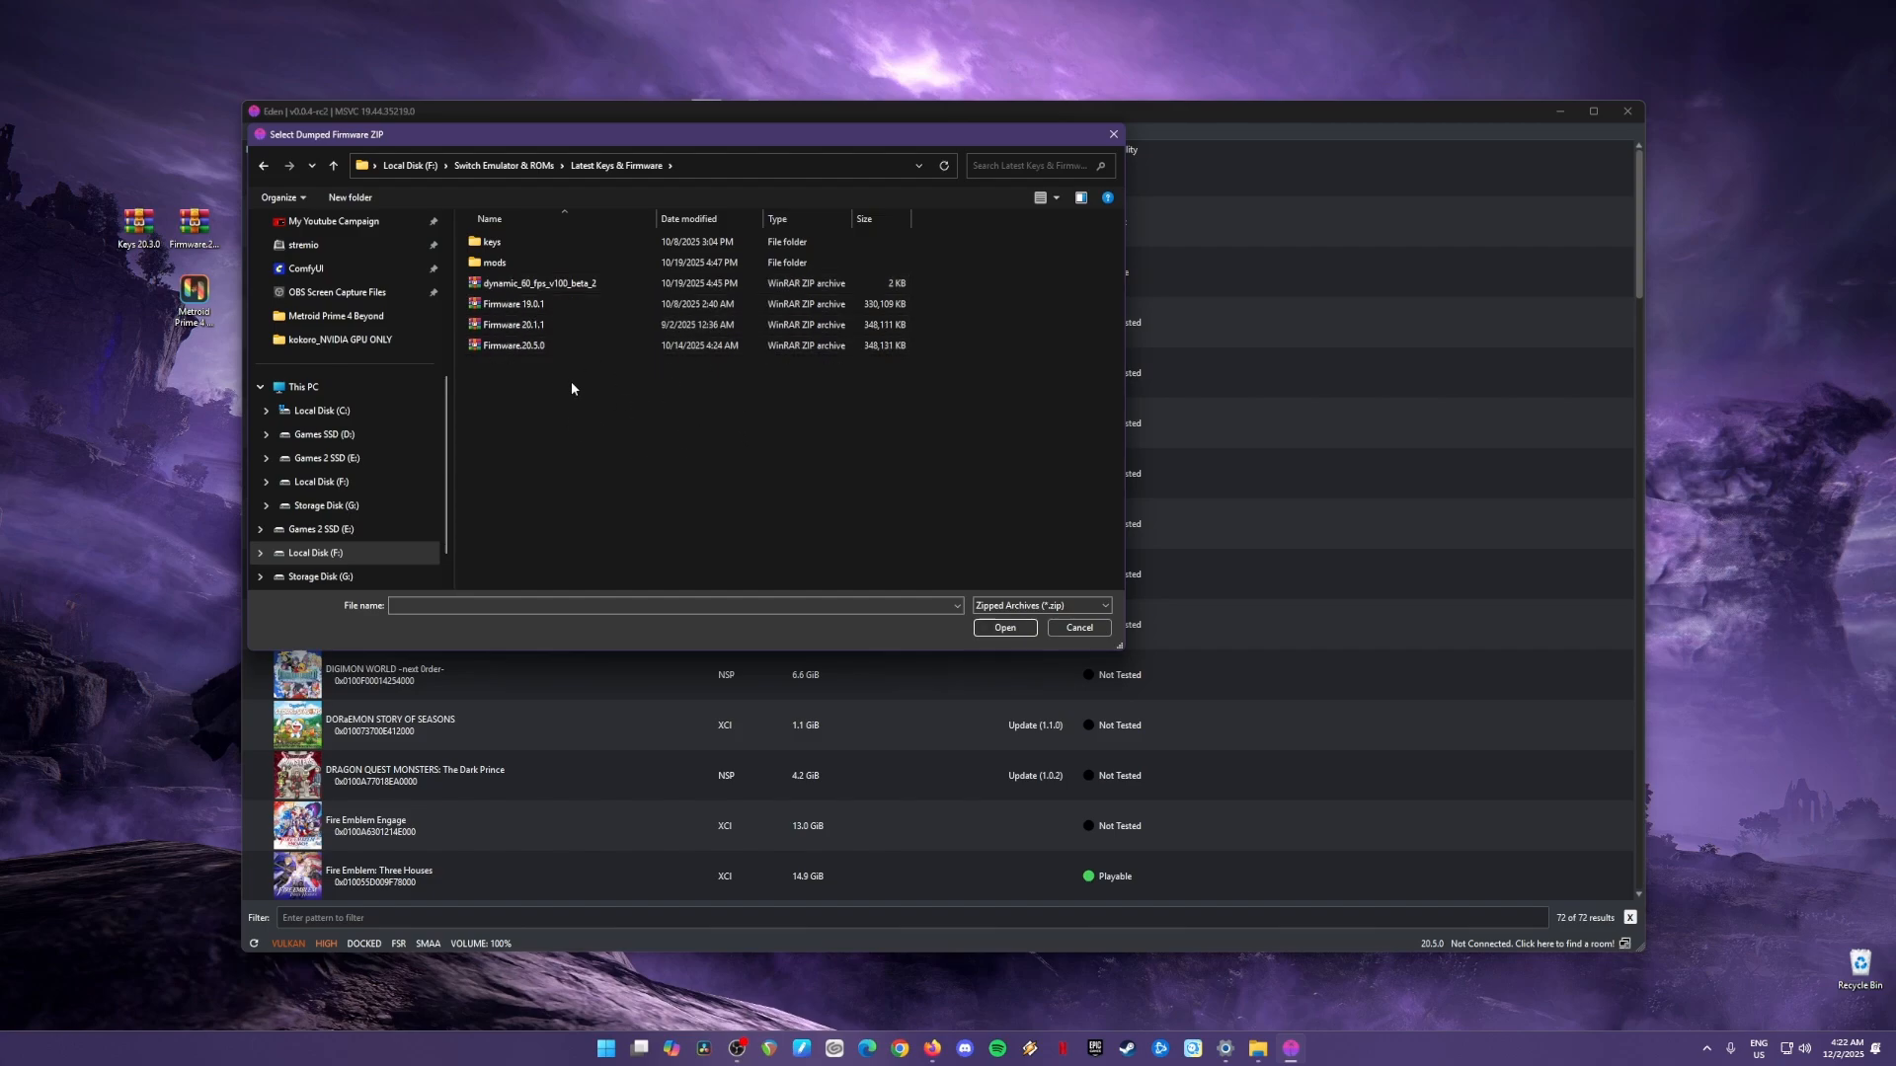
{"action": "left_click", "coordinate": [507, 347]}
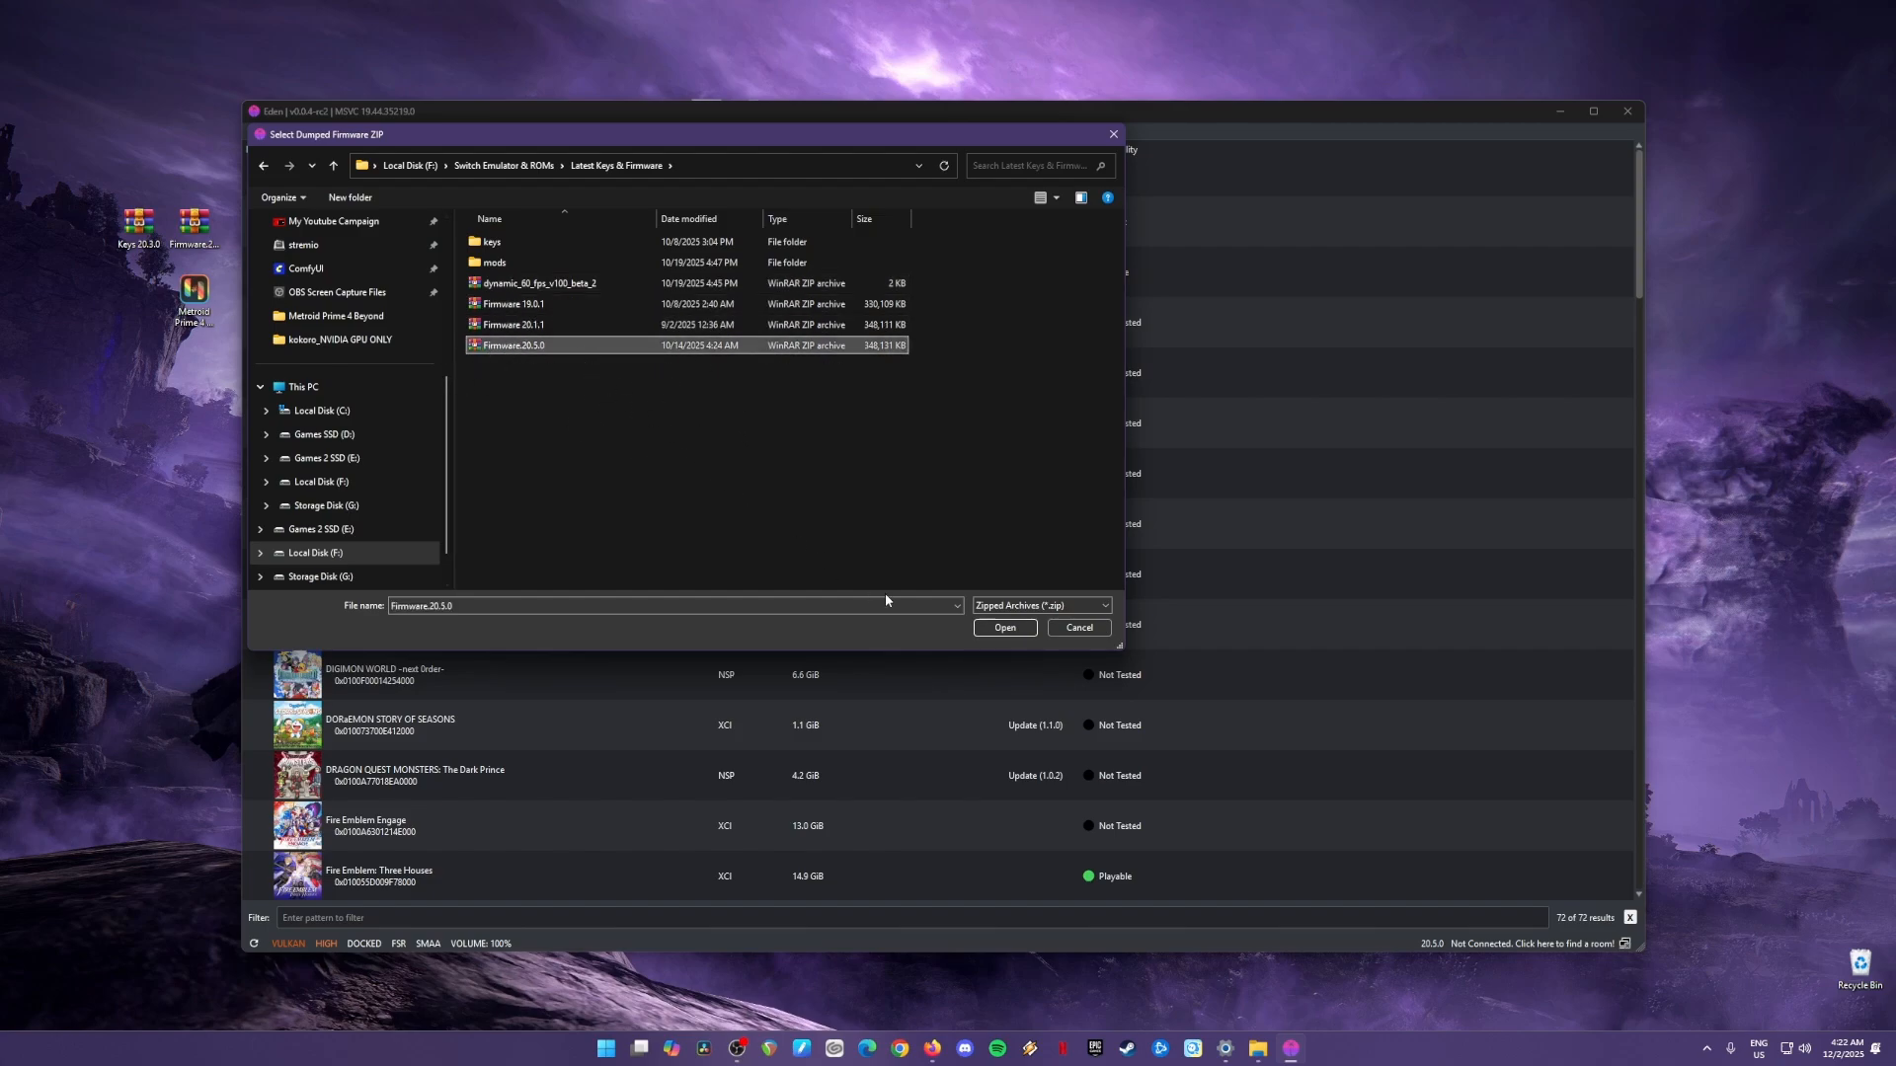
{"action": "left_click", "coordinate": [1005, 628]}
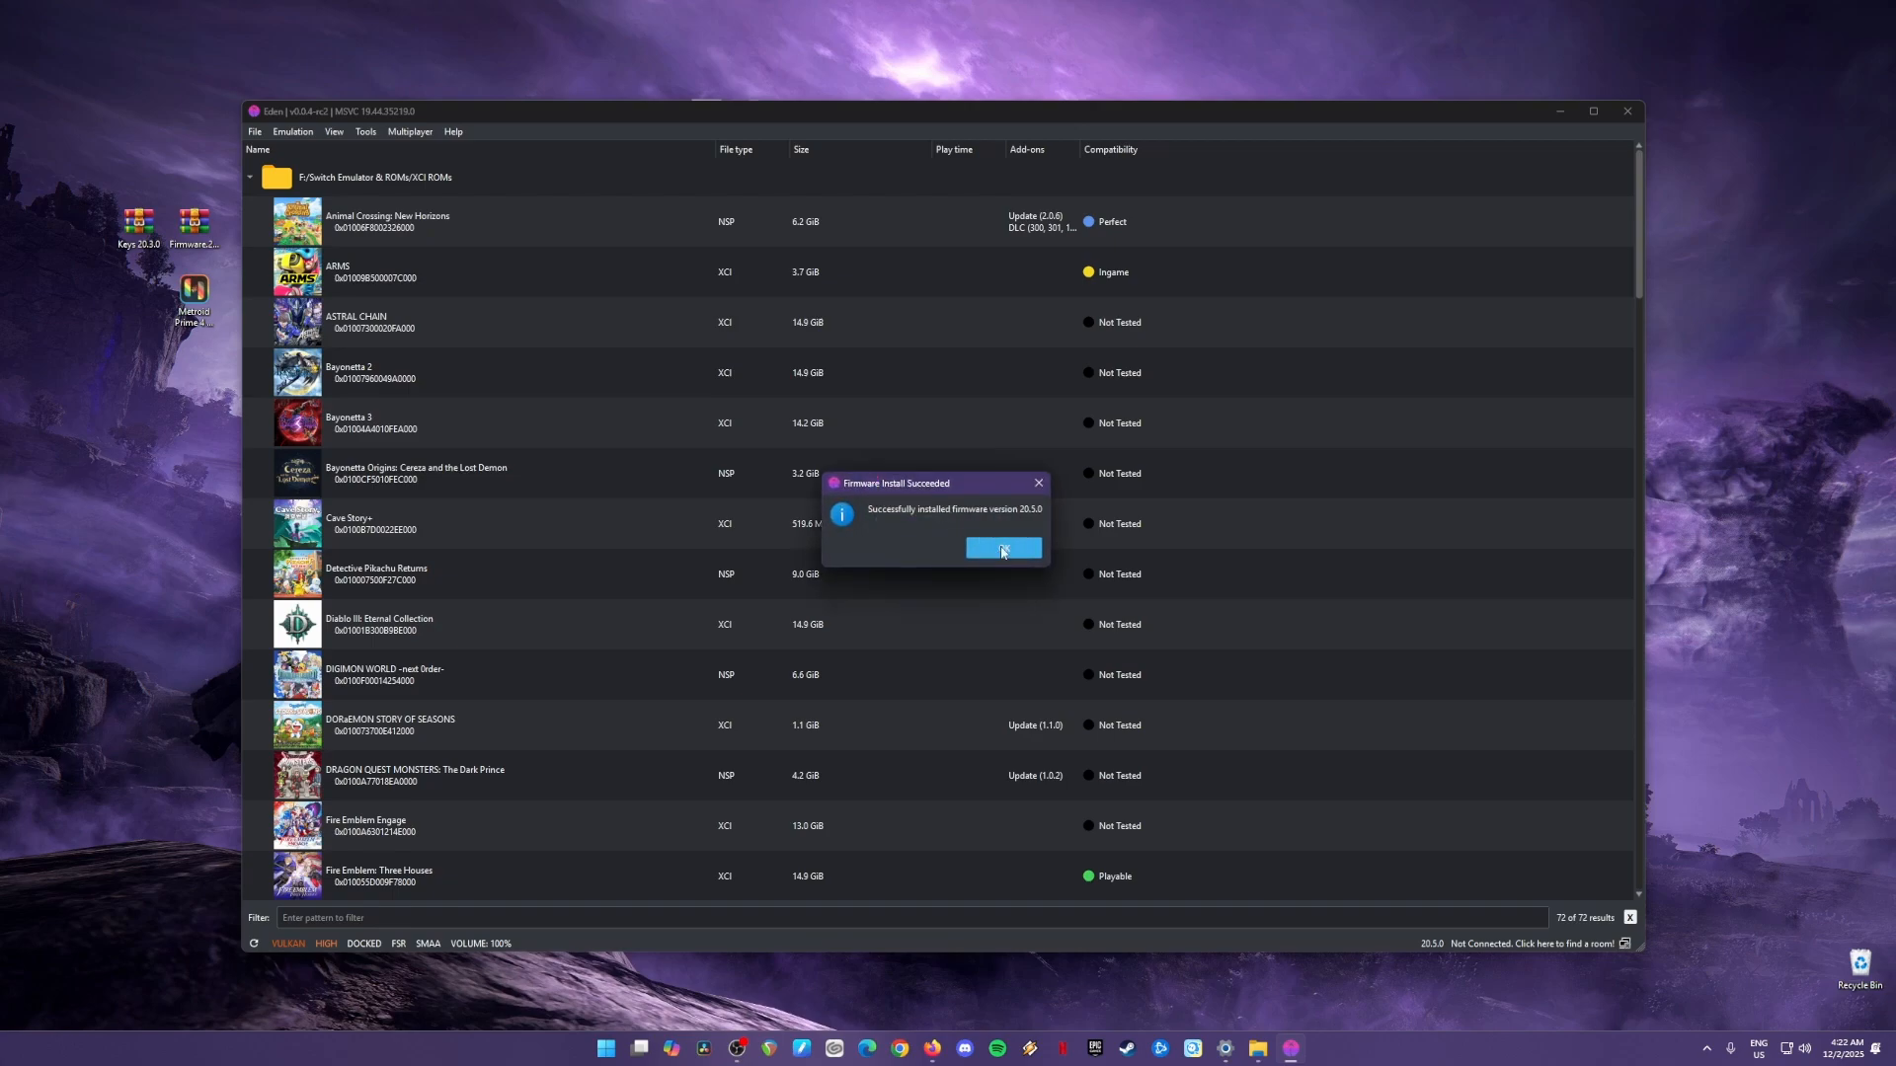
{"action": "left_click", "coordinate": [1001, 550]}
Start installing decryption keys and browse to the keys folder inside Latest Keys & Firmware.
{"action": "left_click", "coordinate": [149, 229]}
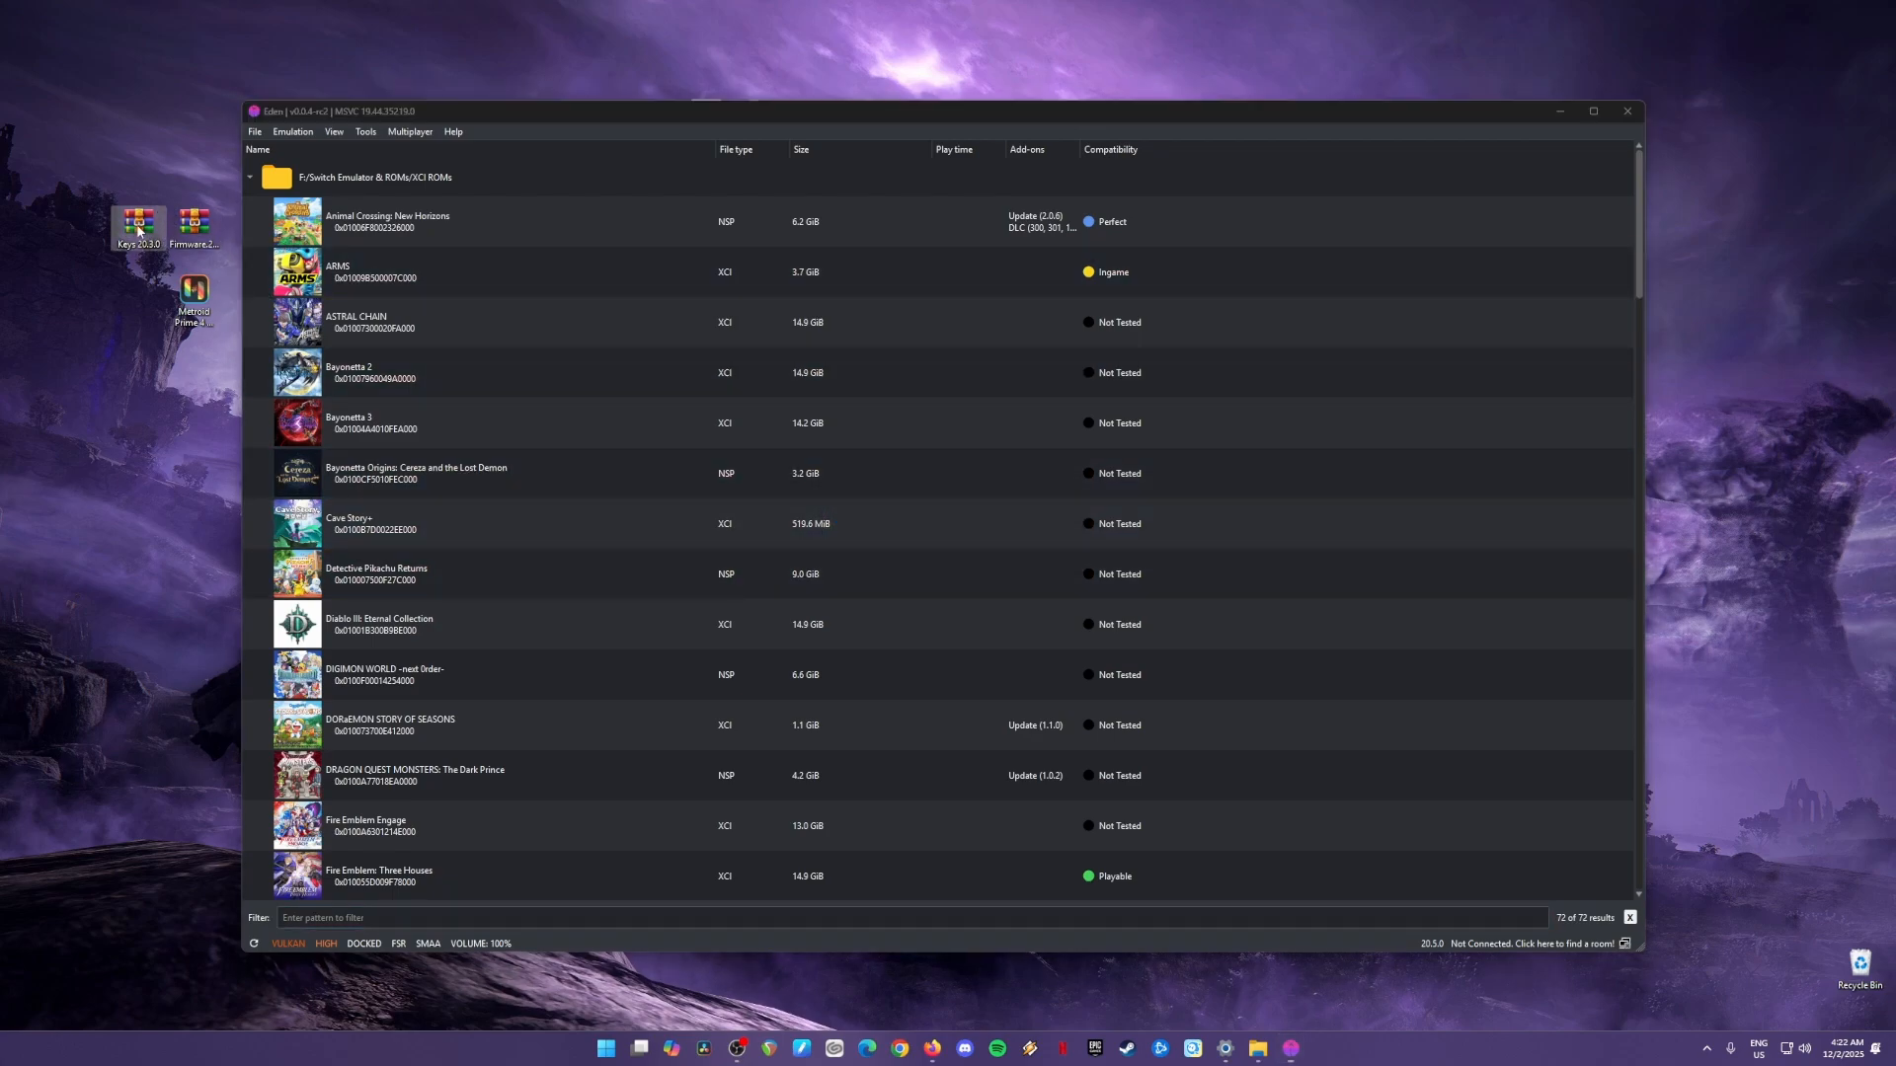
{"action": "left_click", "coordinate": [368, 138]}
{"action": "left_click", "coordinate": [419, 153]}
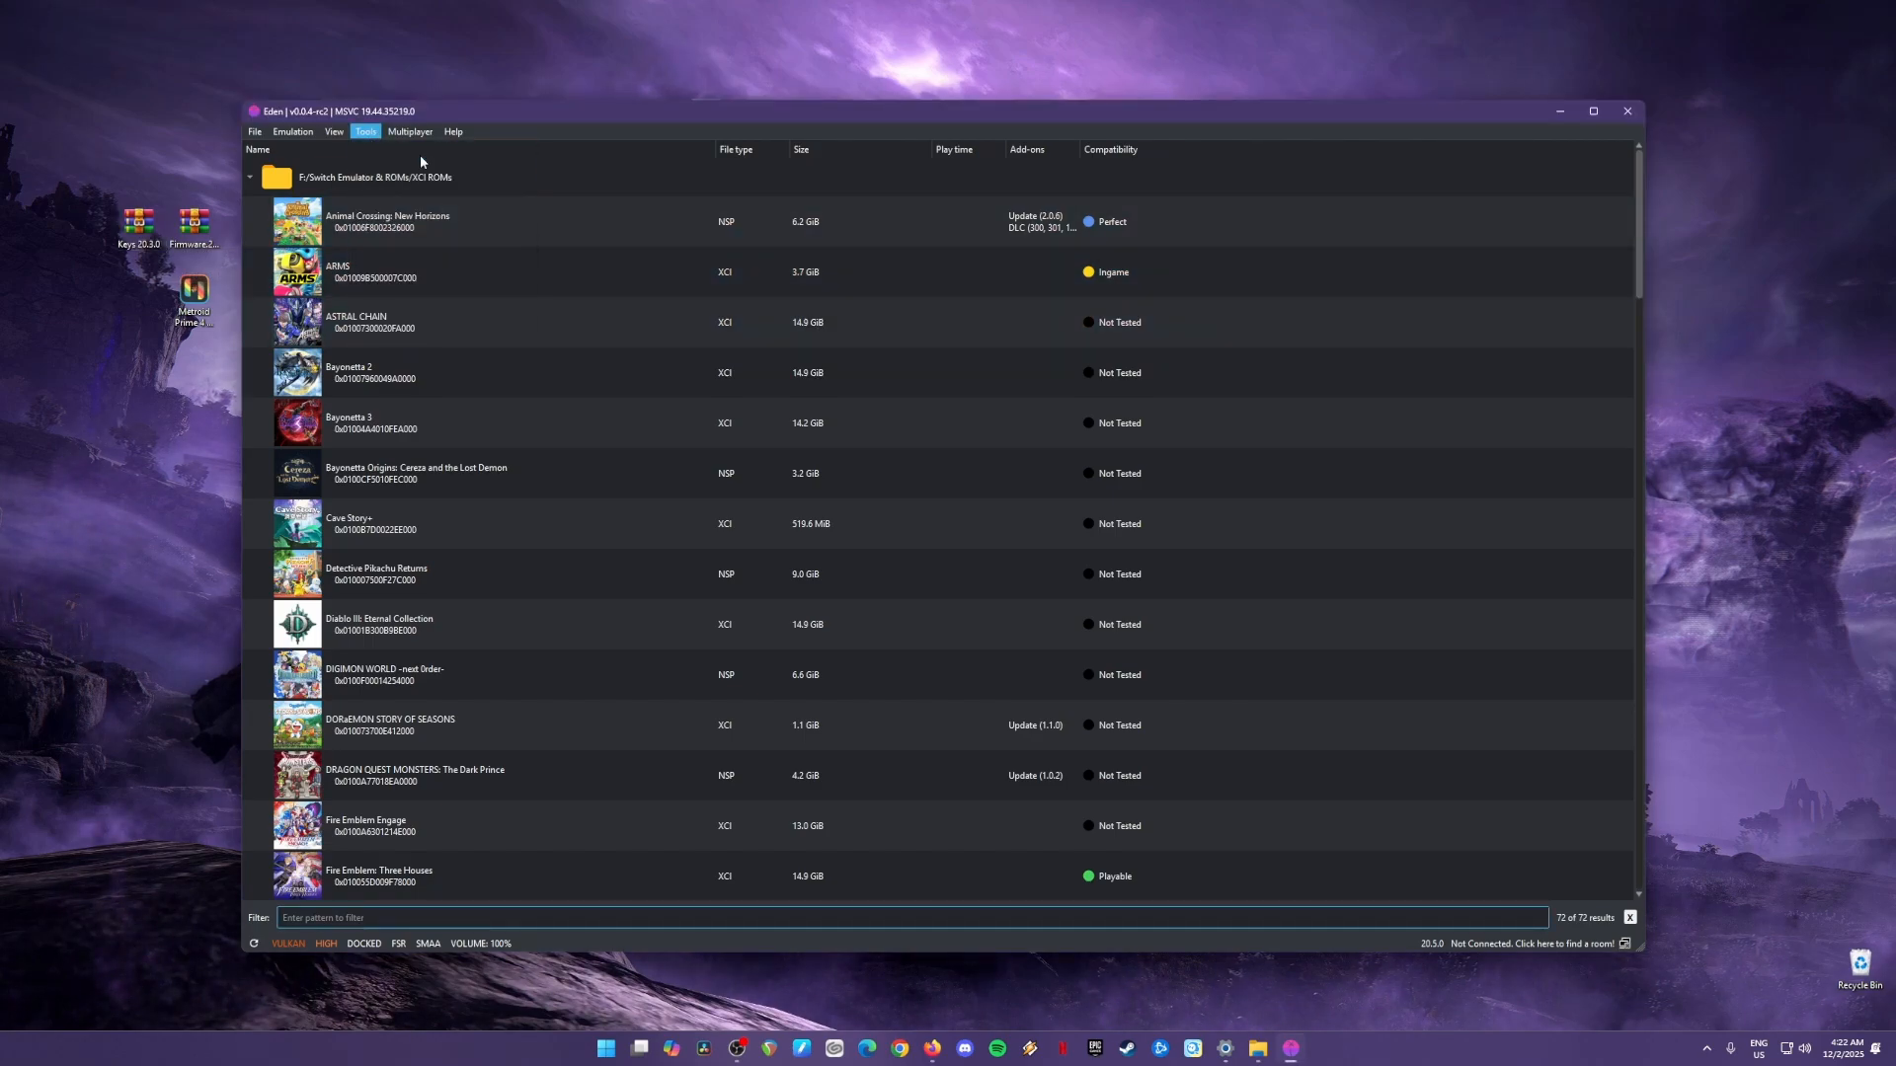
{"action": "left_click", "coordinate": [490, 241]}
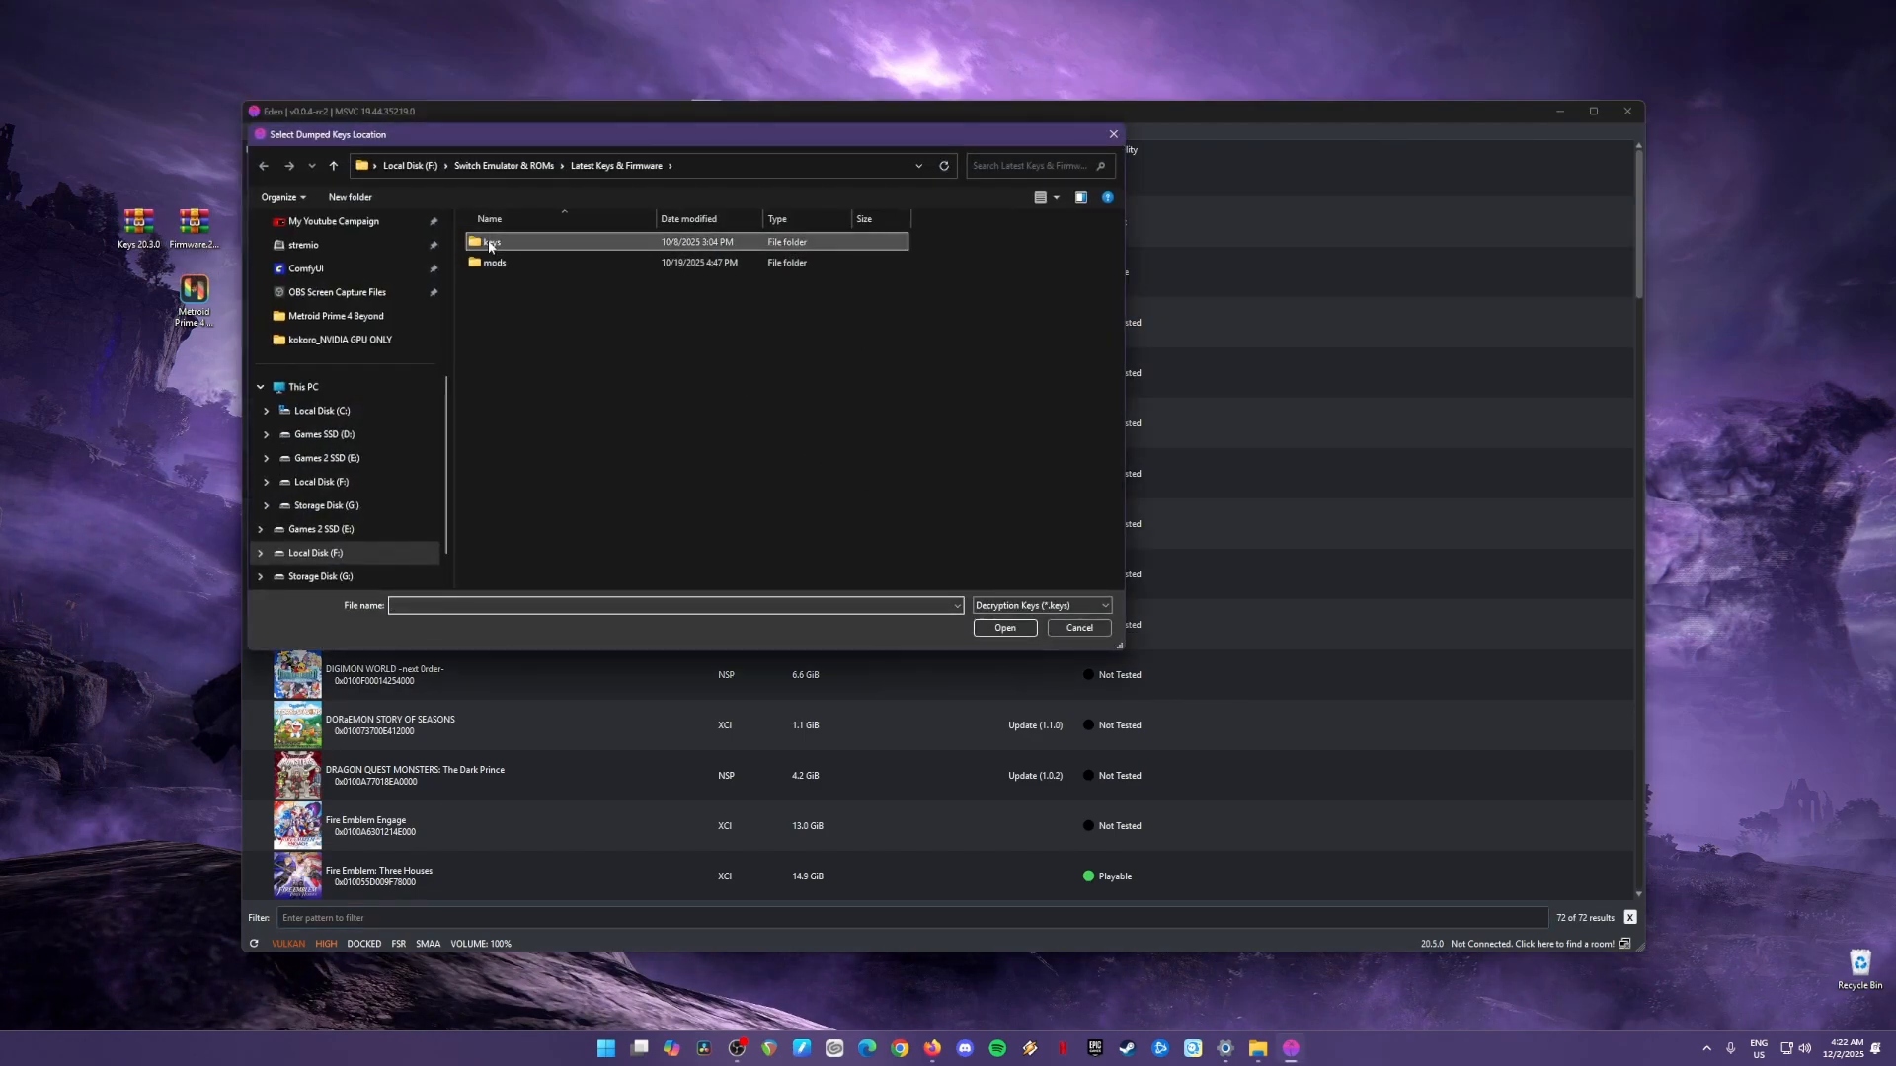
{"action": "double_click", "coordinate": [582, 250]}
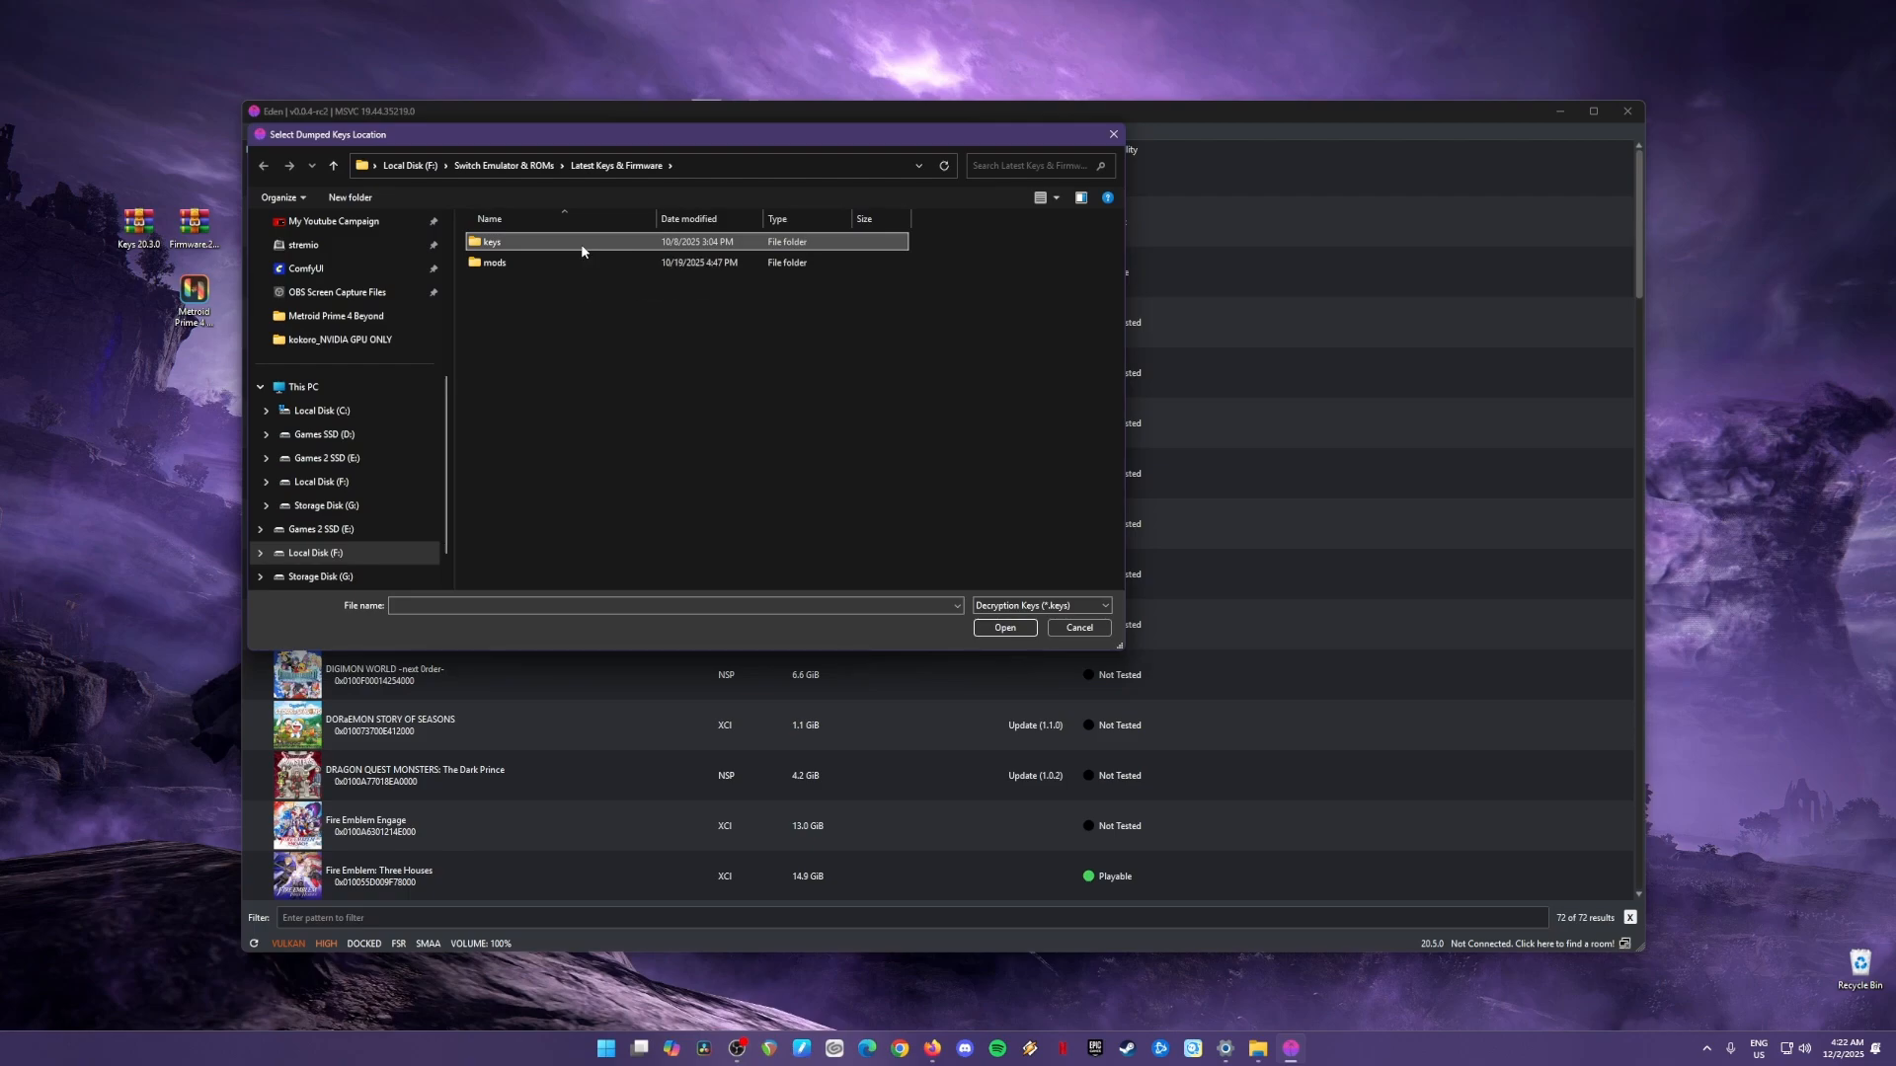
Try to copy prod.keys and title.keys from the desktop archive Keys 20.3.0 into the keys folder.
{"action": "double_click", "coordinate": [138, 225]}
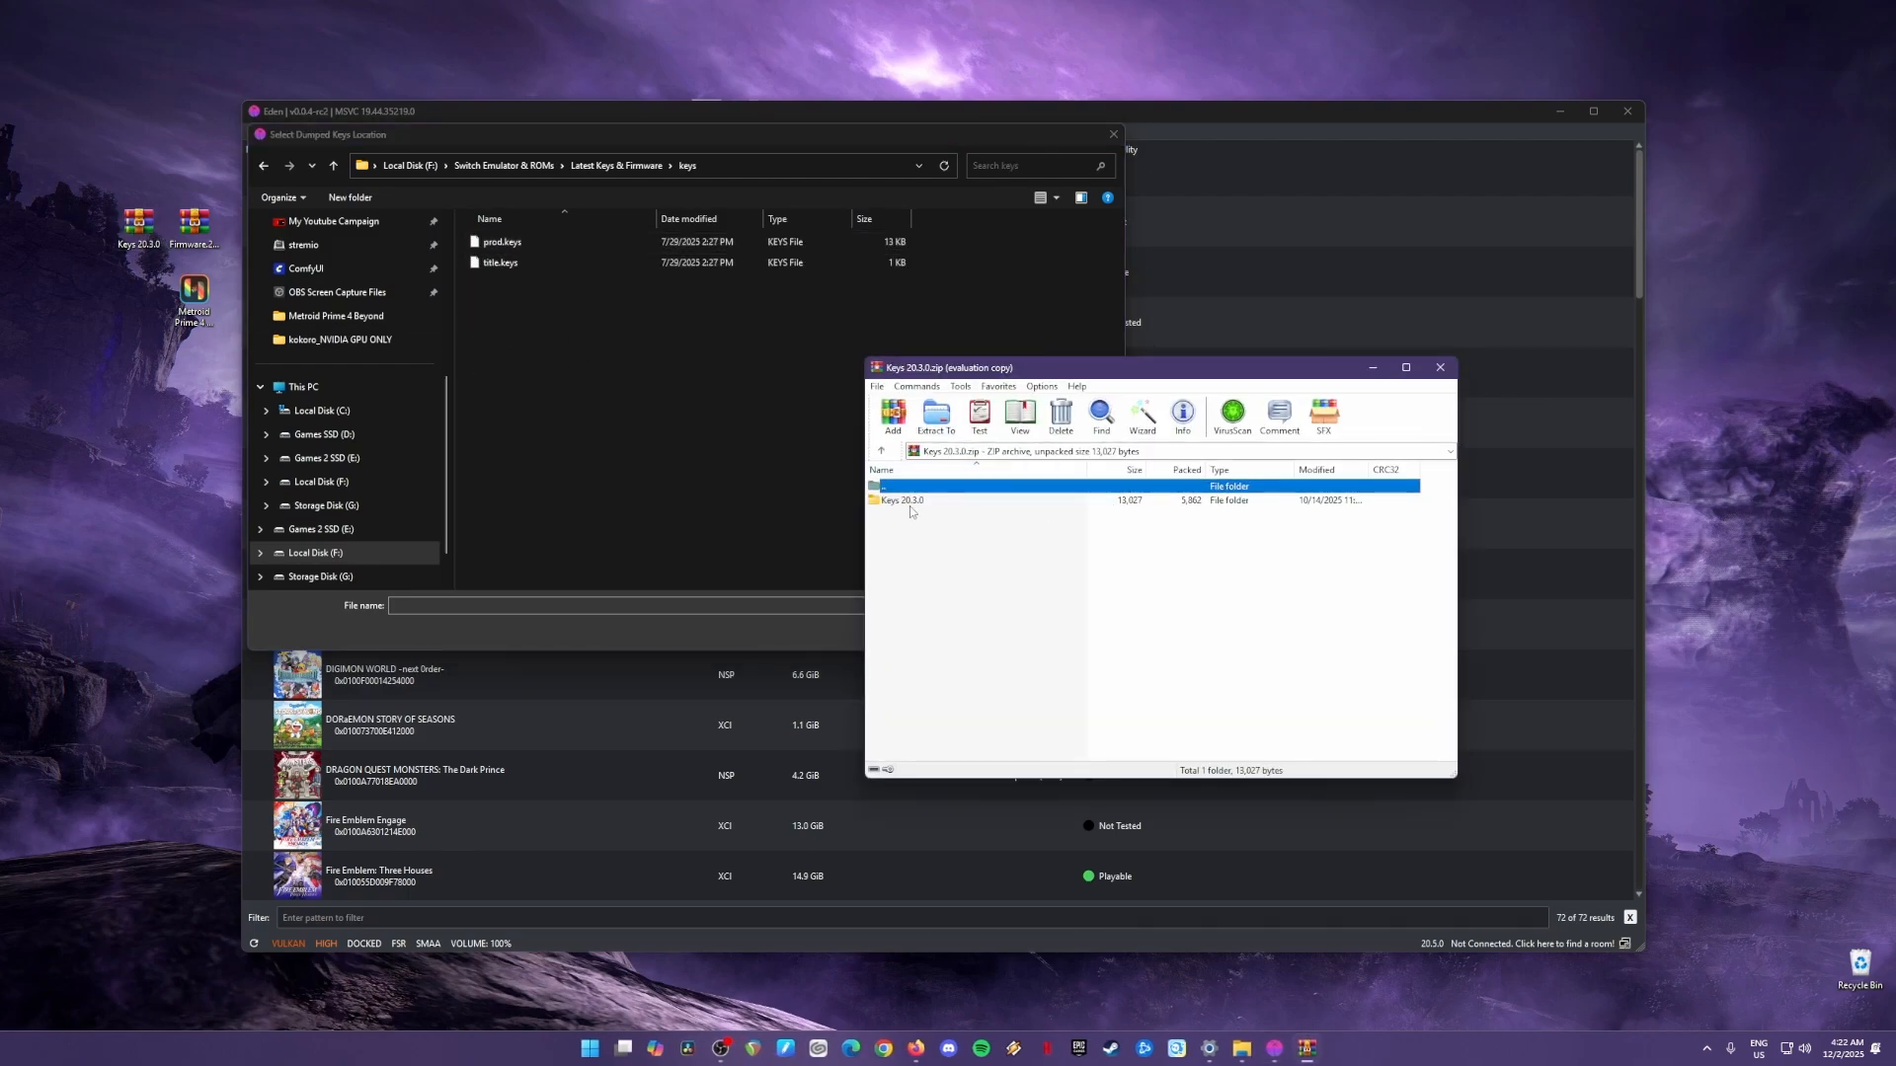
{"action": "double_click", "coordinate": [904, 501]}
{"action": "left_click", "coordinate": [918, 528]}
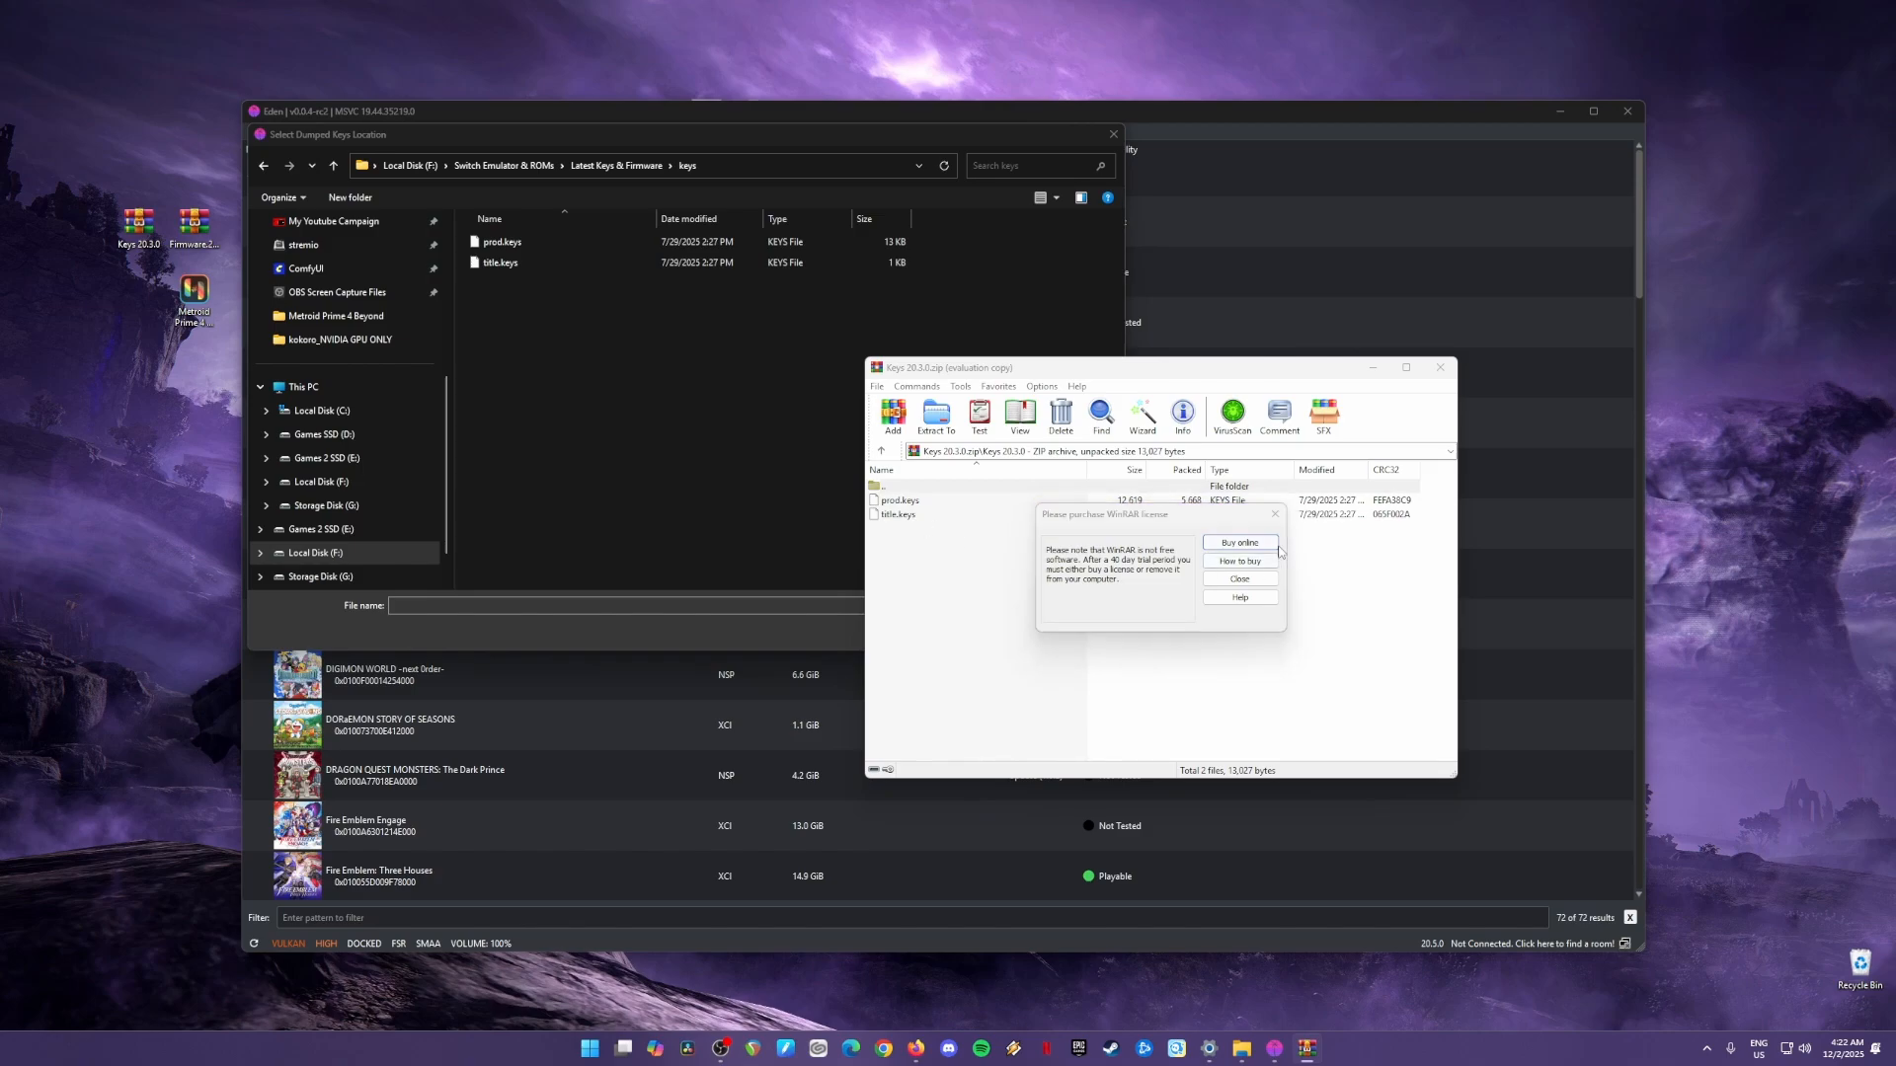
{"action": "left_click", "coordinate": [1274, 514]}
{"action": "mouse_move", "coordinate": [978, 540]}
{"action": "left_mouse_down"}
{"action": "mouse_move", "coordinate": [923, 504]}
{"action": "mouse_move", "coordinate": [956, 518]}
{"action": "left_mouse_up"}
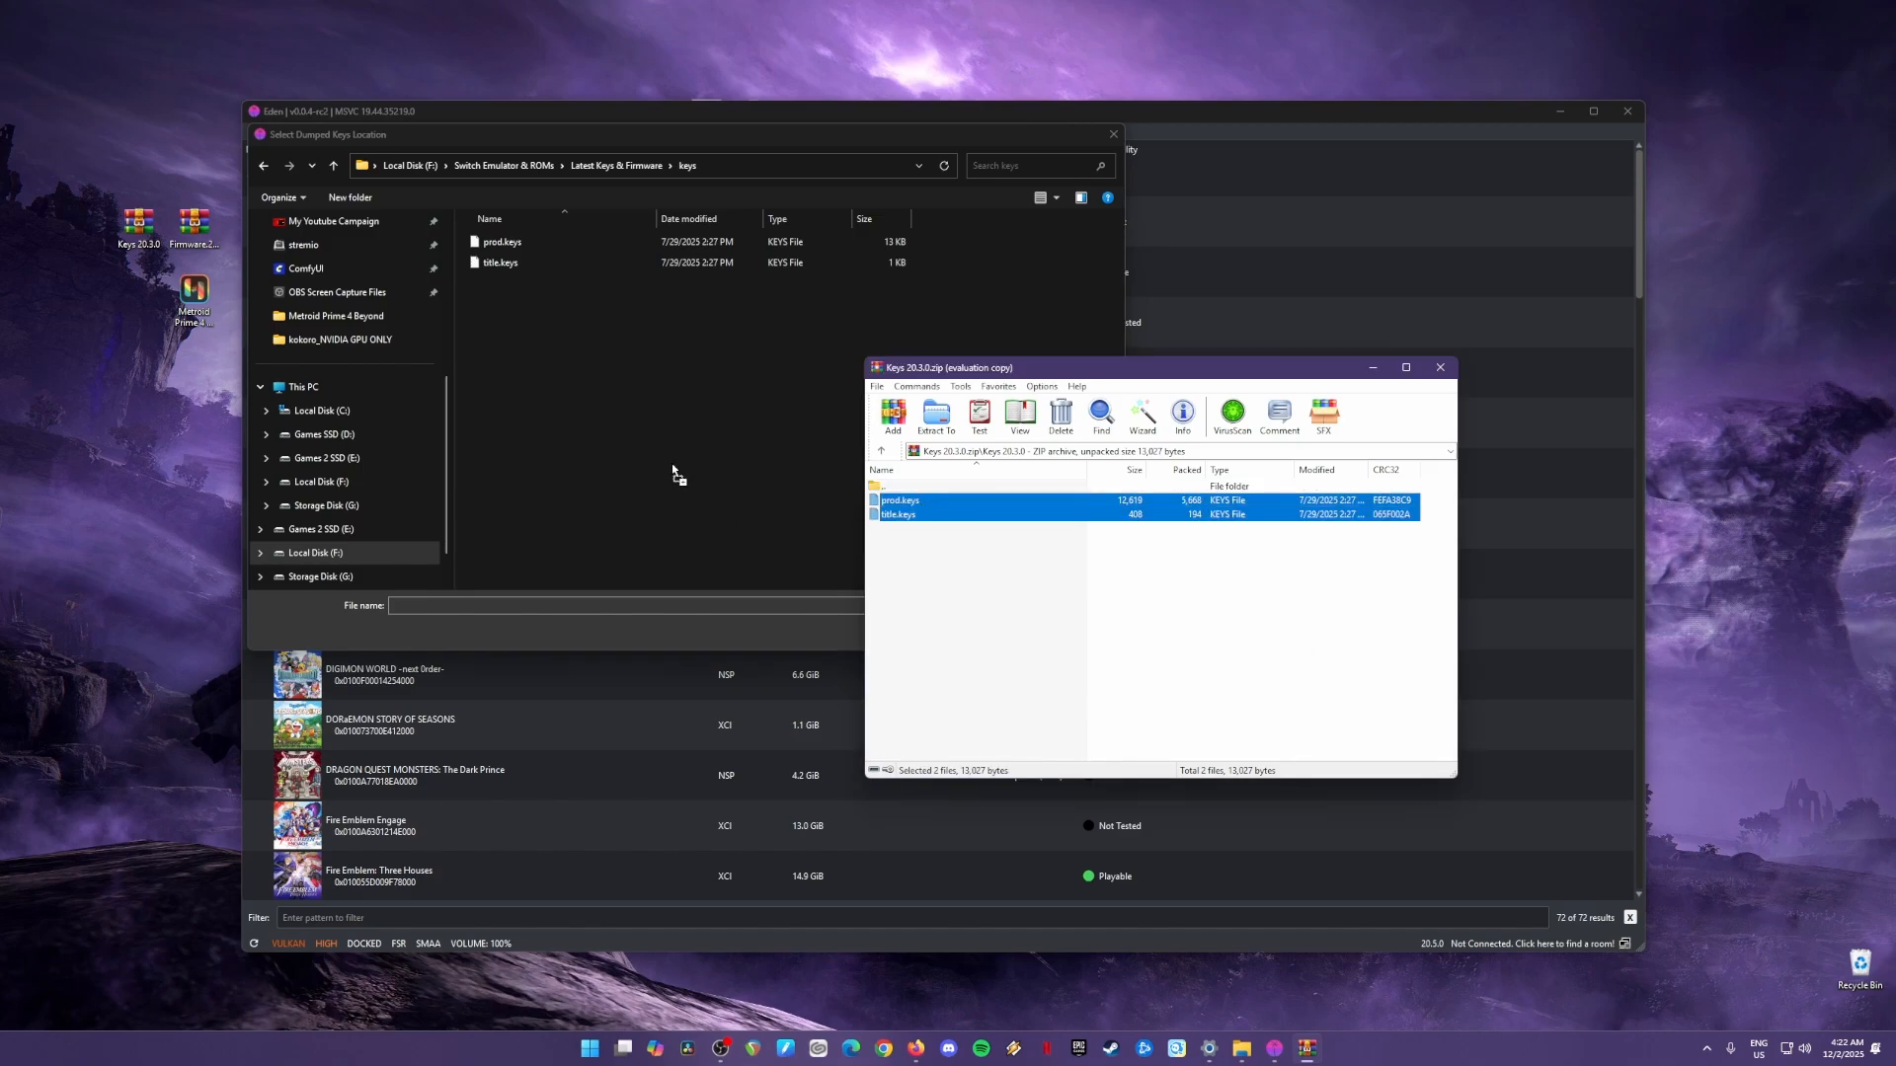
{"action": "left_click_drag", "start_coordinate": [674, 471], "coordinate": [634, 377]}
{"action": "left_click", "coordinate": [525, 421]}
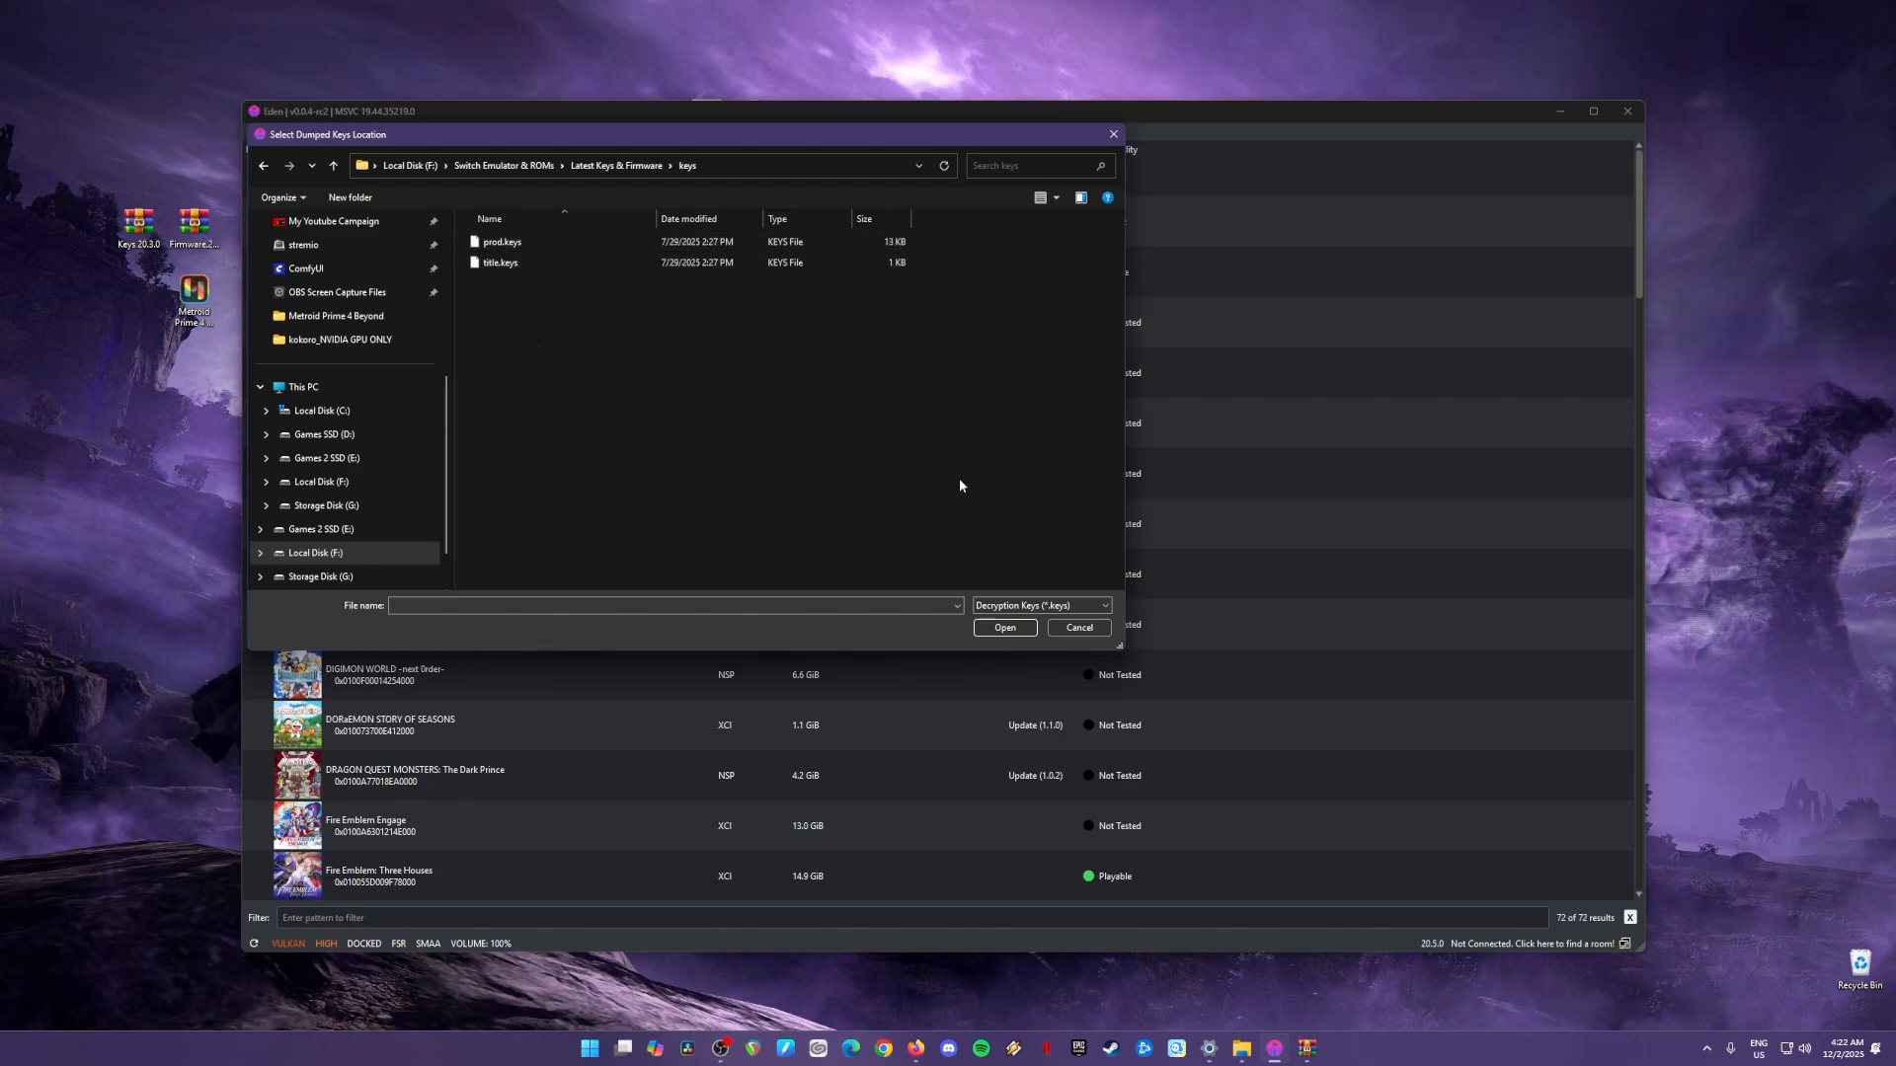
Install the decryption keys from the prod.keys file in the keys folder.
{"action": "left_click", "coordinate": [530, 248]}
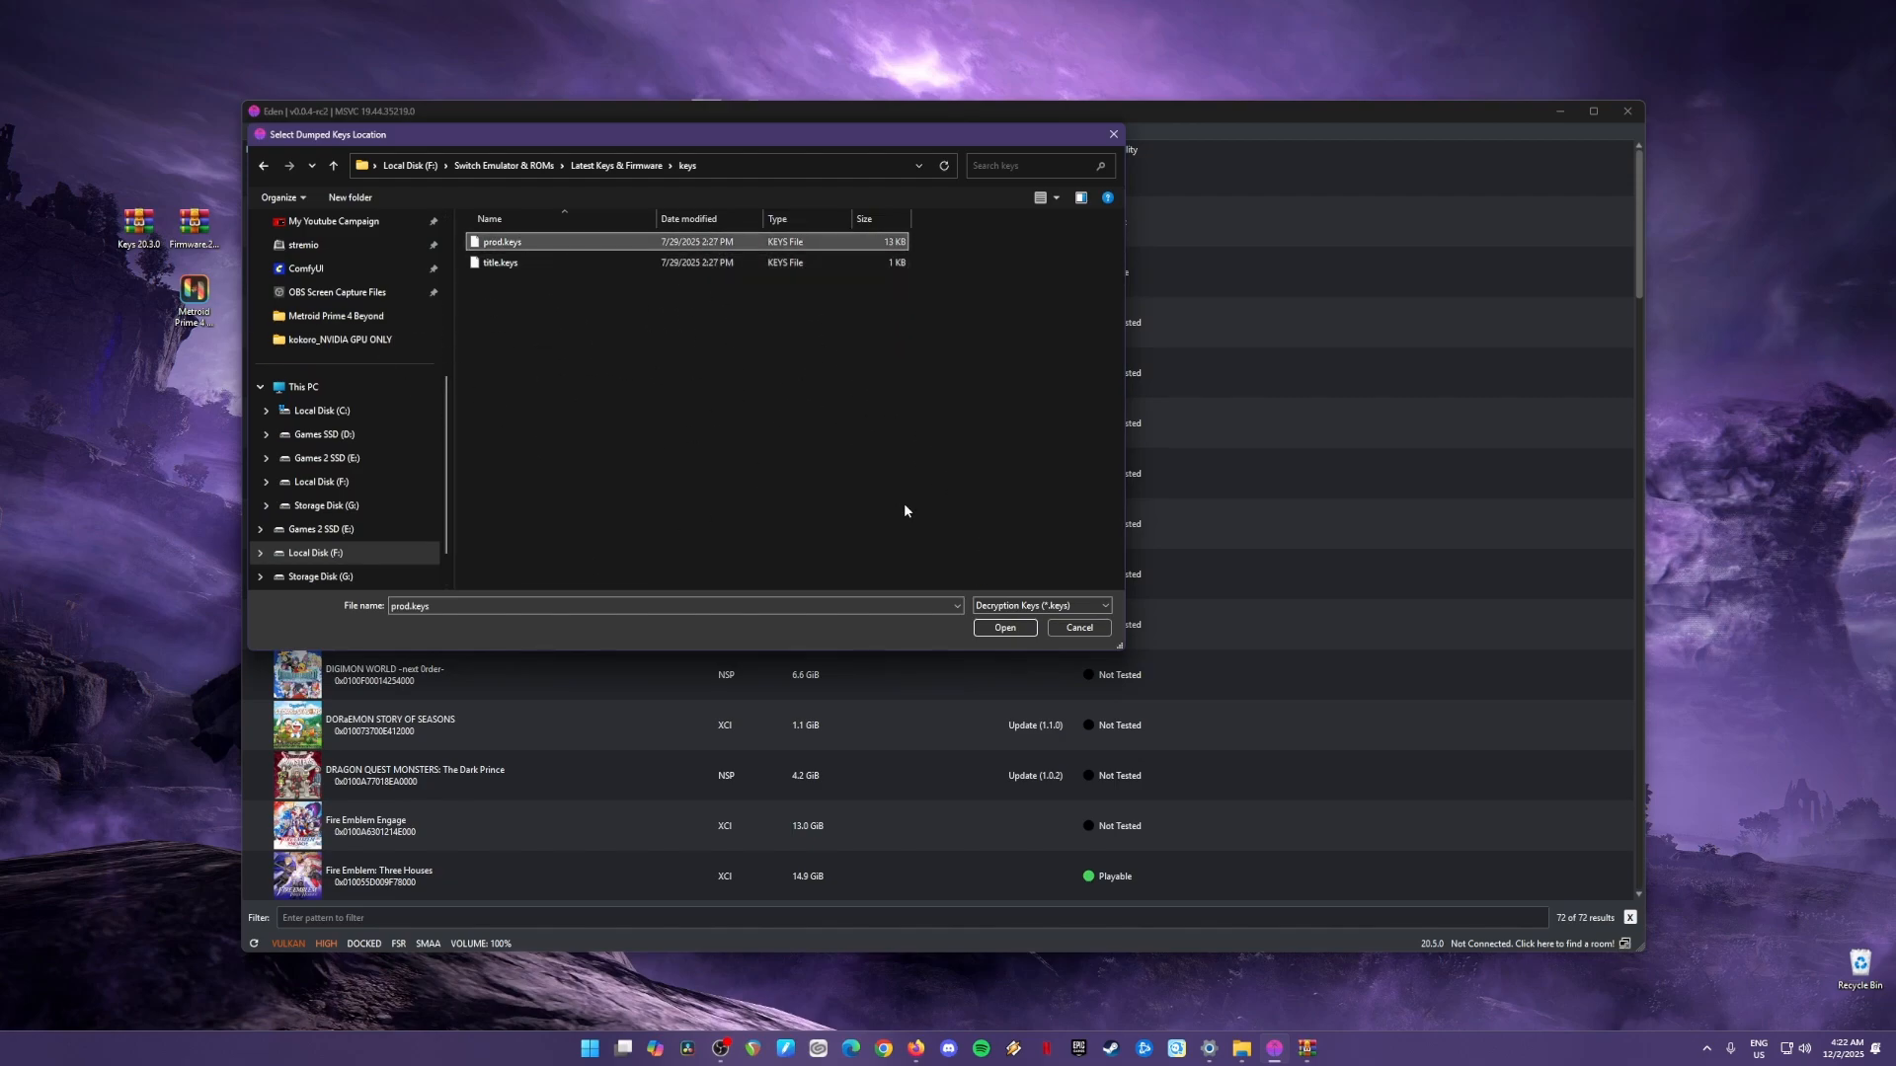
{"action": "left_click", "coordinate": [1007, 628]}
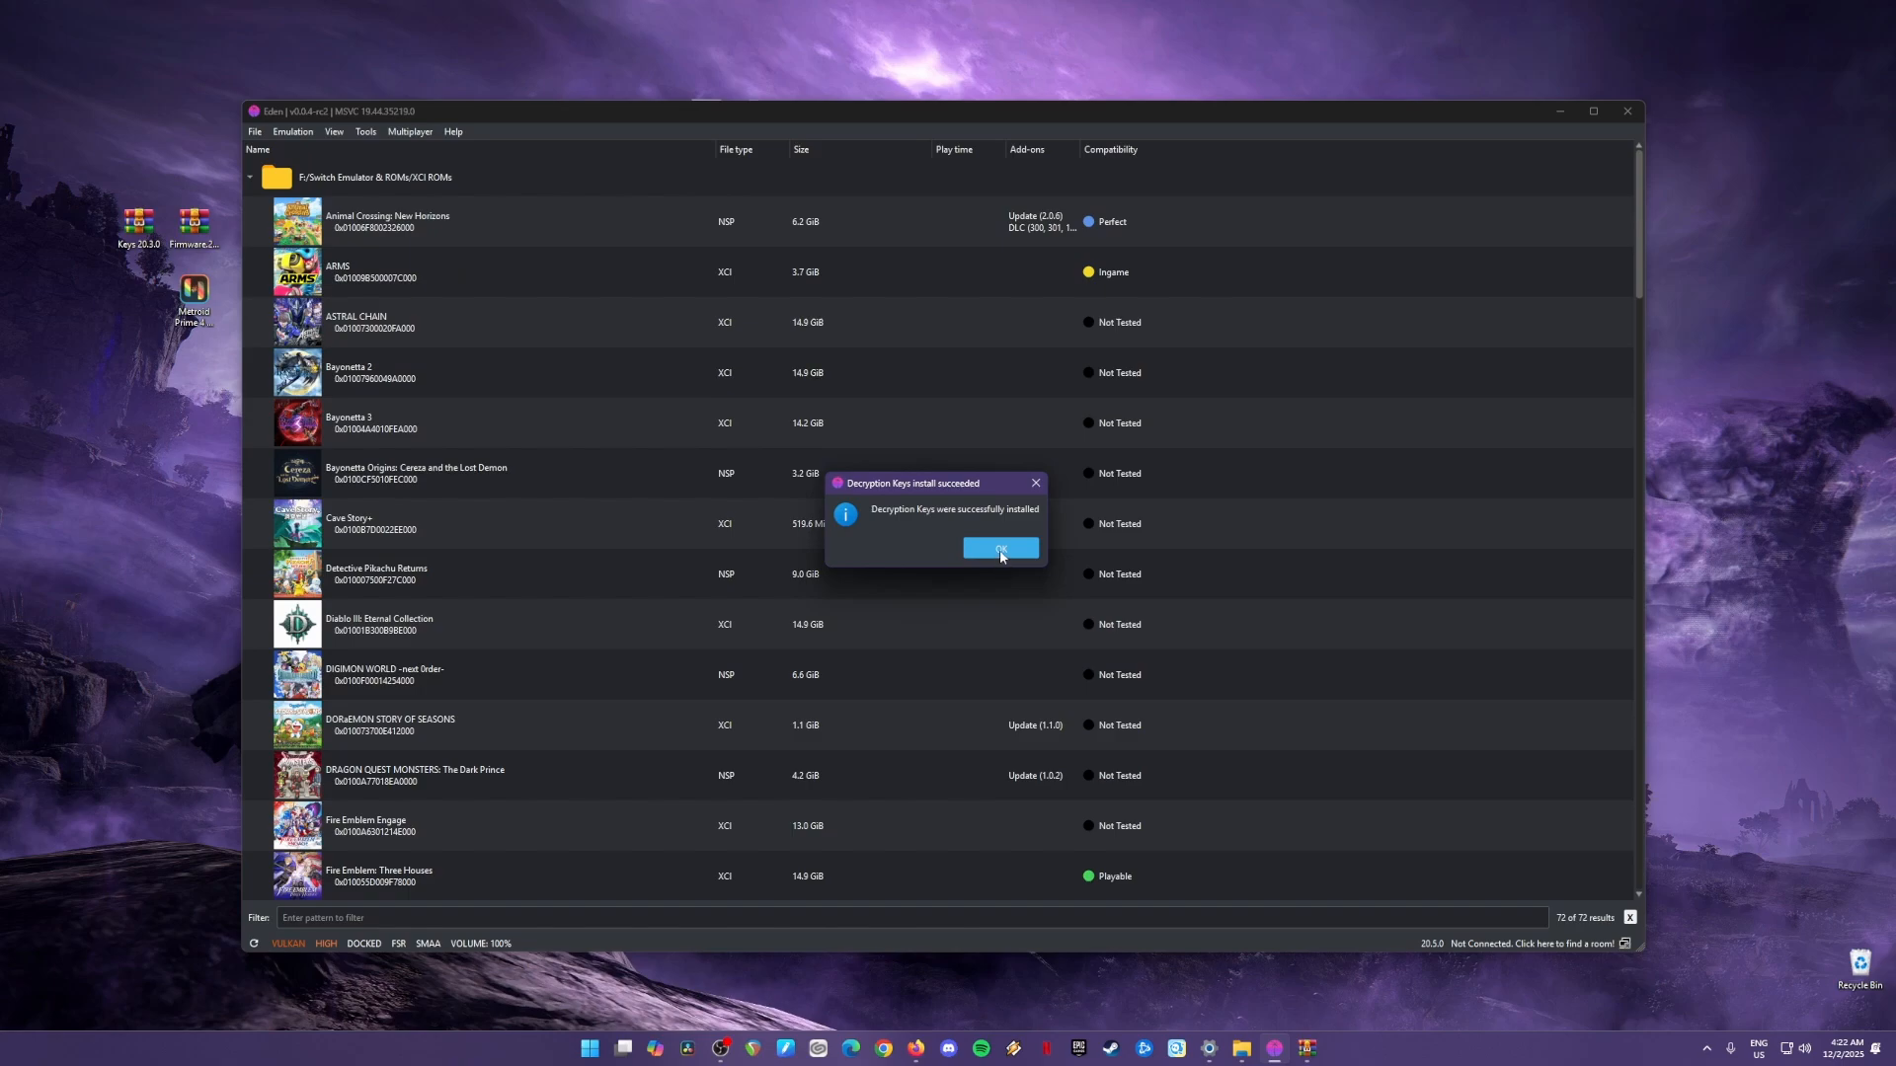
{"action": "left_click", "coordinate": [1000, 549]}
Run the decryption key installation again with the title.keys file from the same keys folder.
{"action": "left_click", "coordinate": [366, 132]}
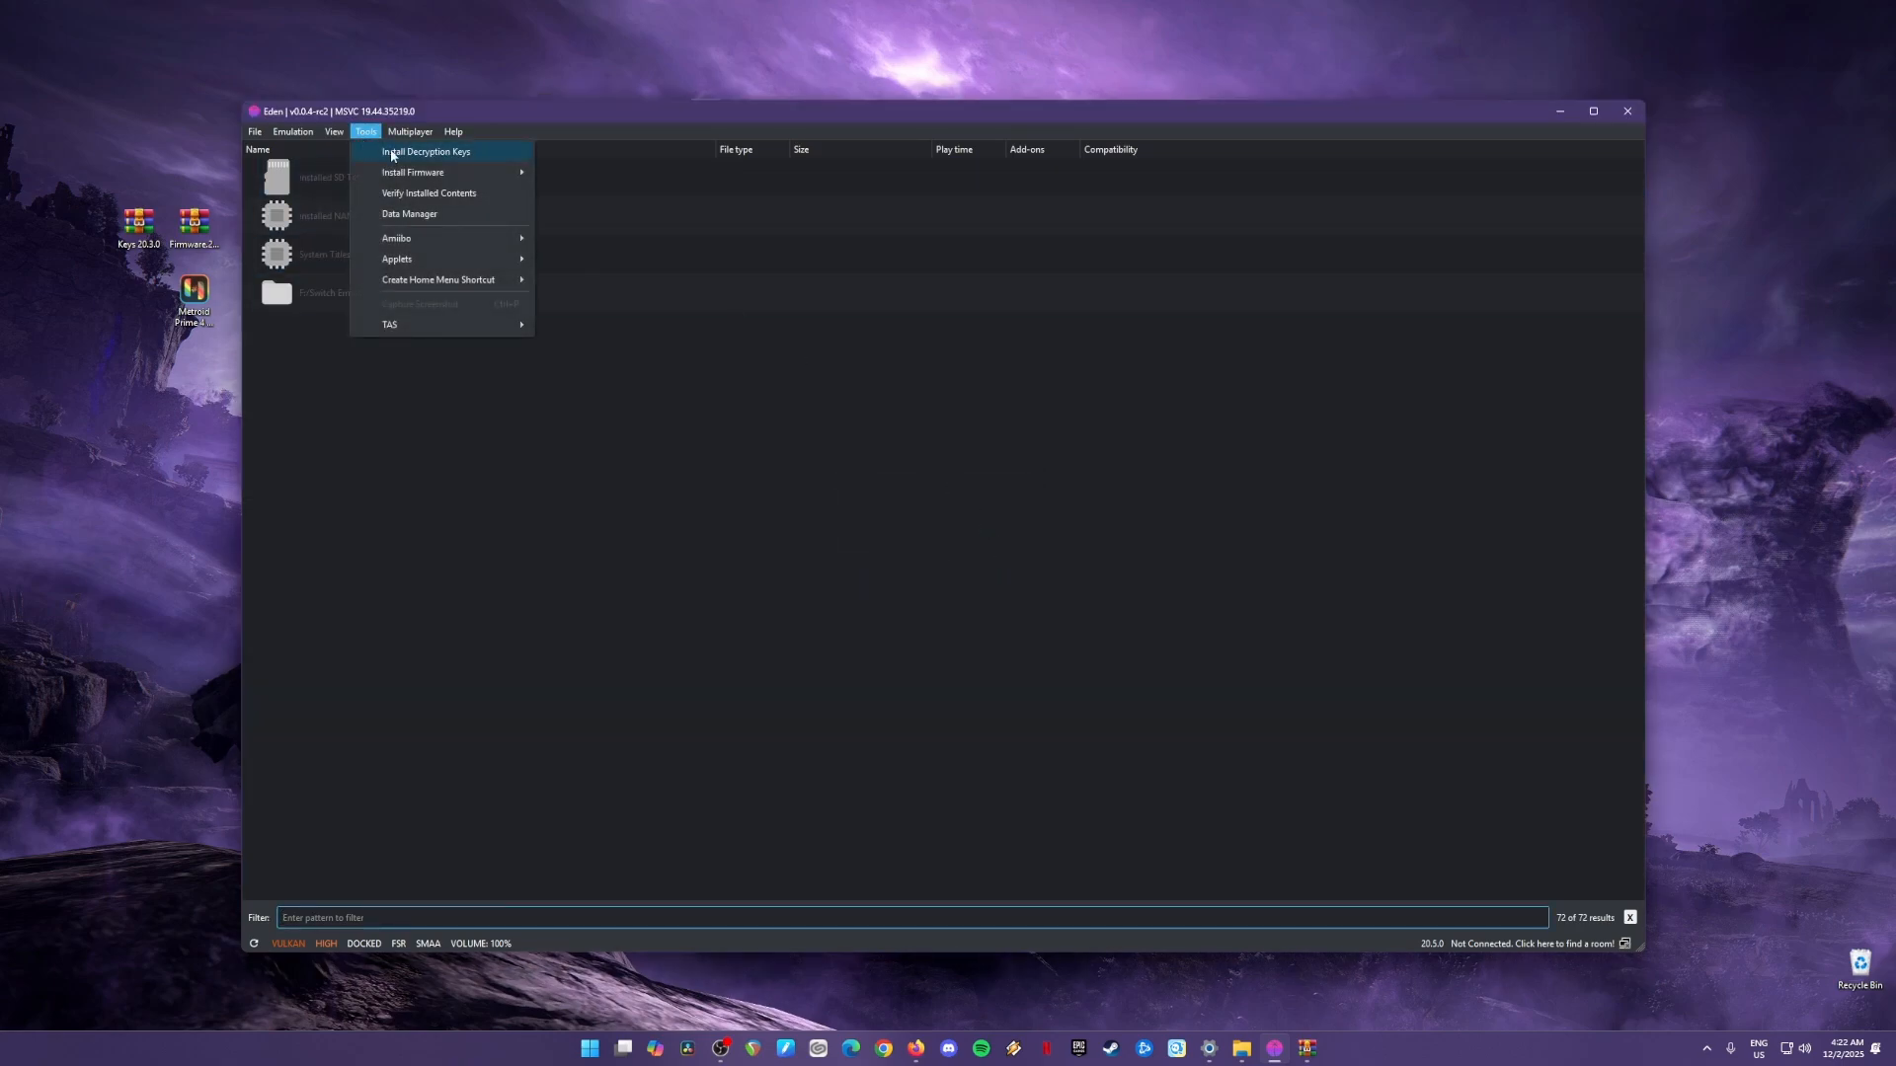
{"action": "left_click", "coordinate": [394, 153]}
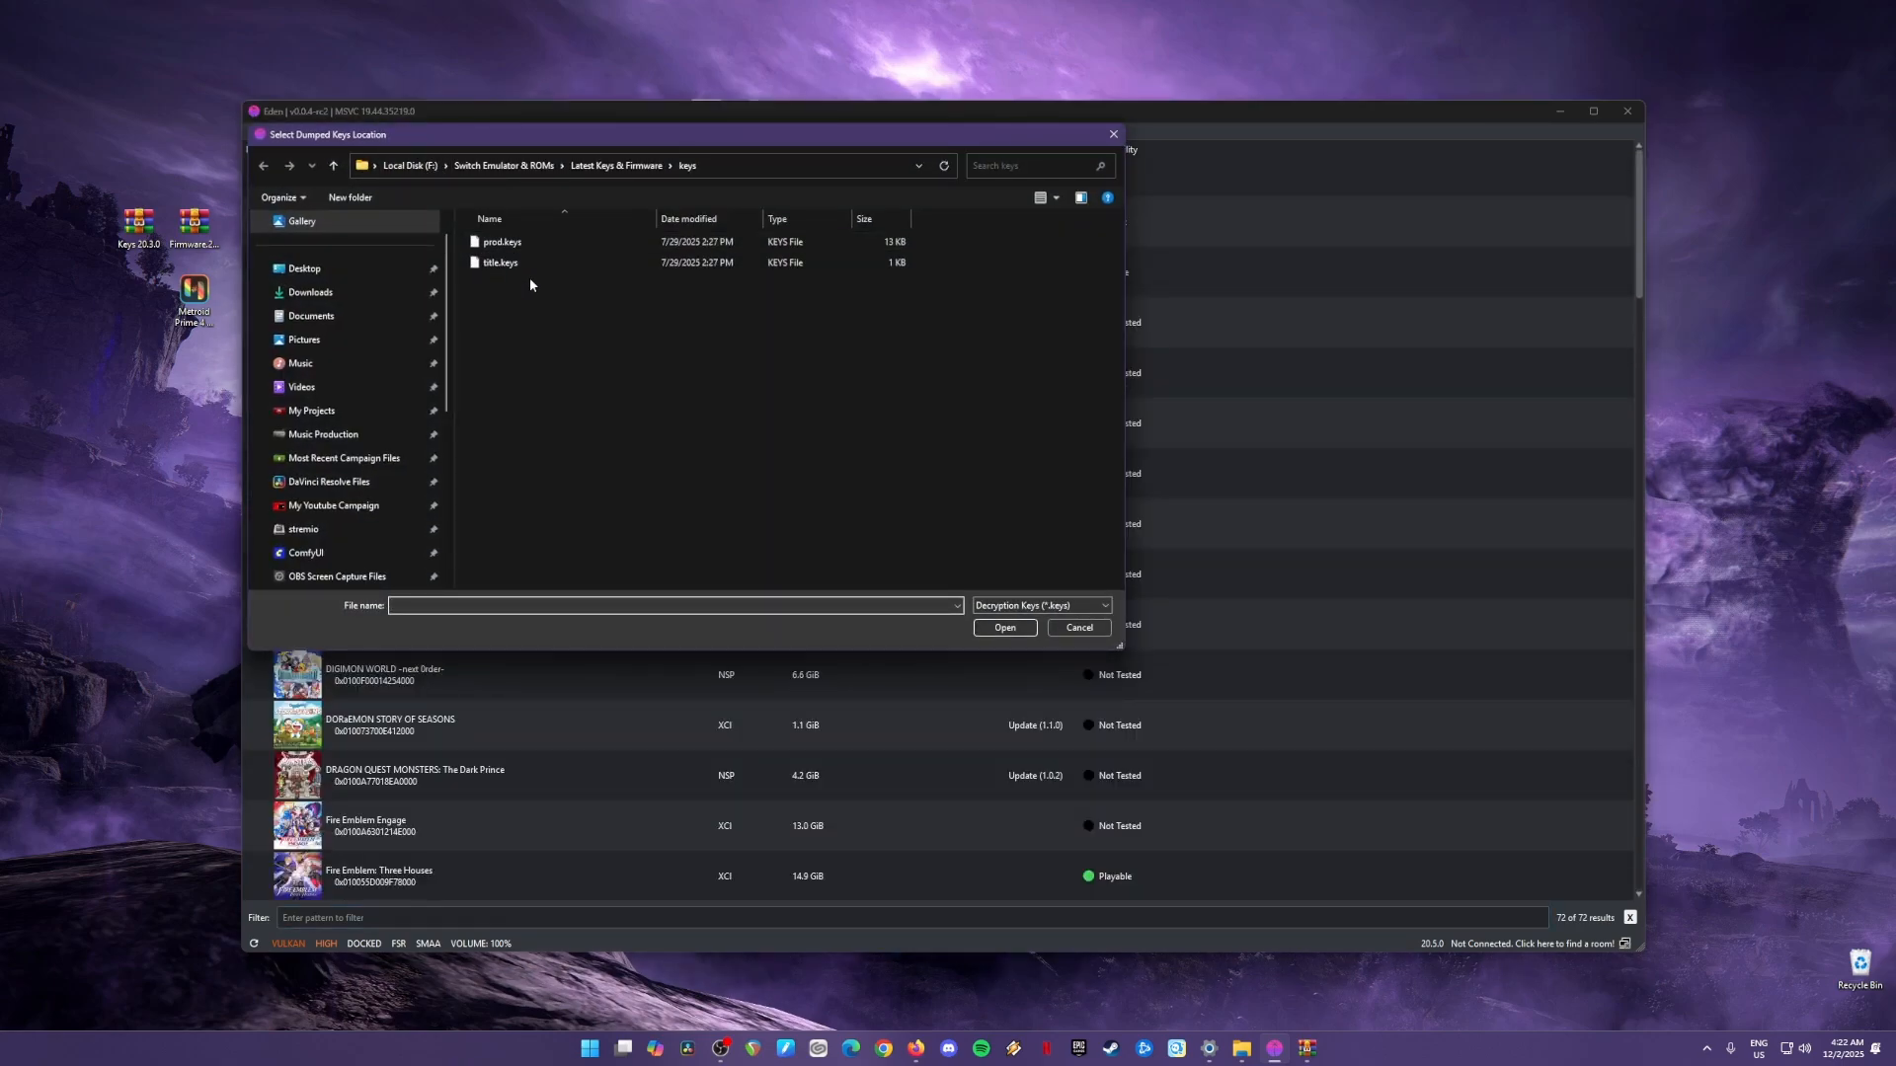
{"action": "left_click", "coordinate": [517, 265]}
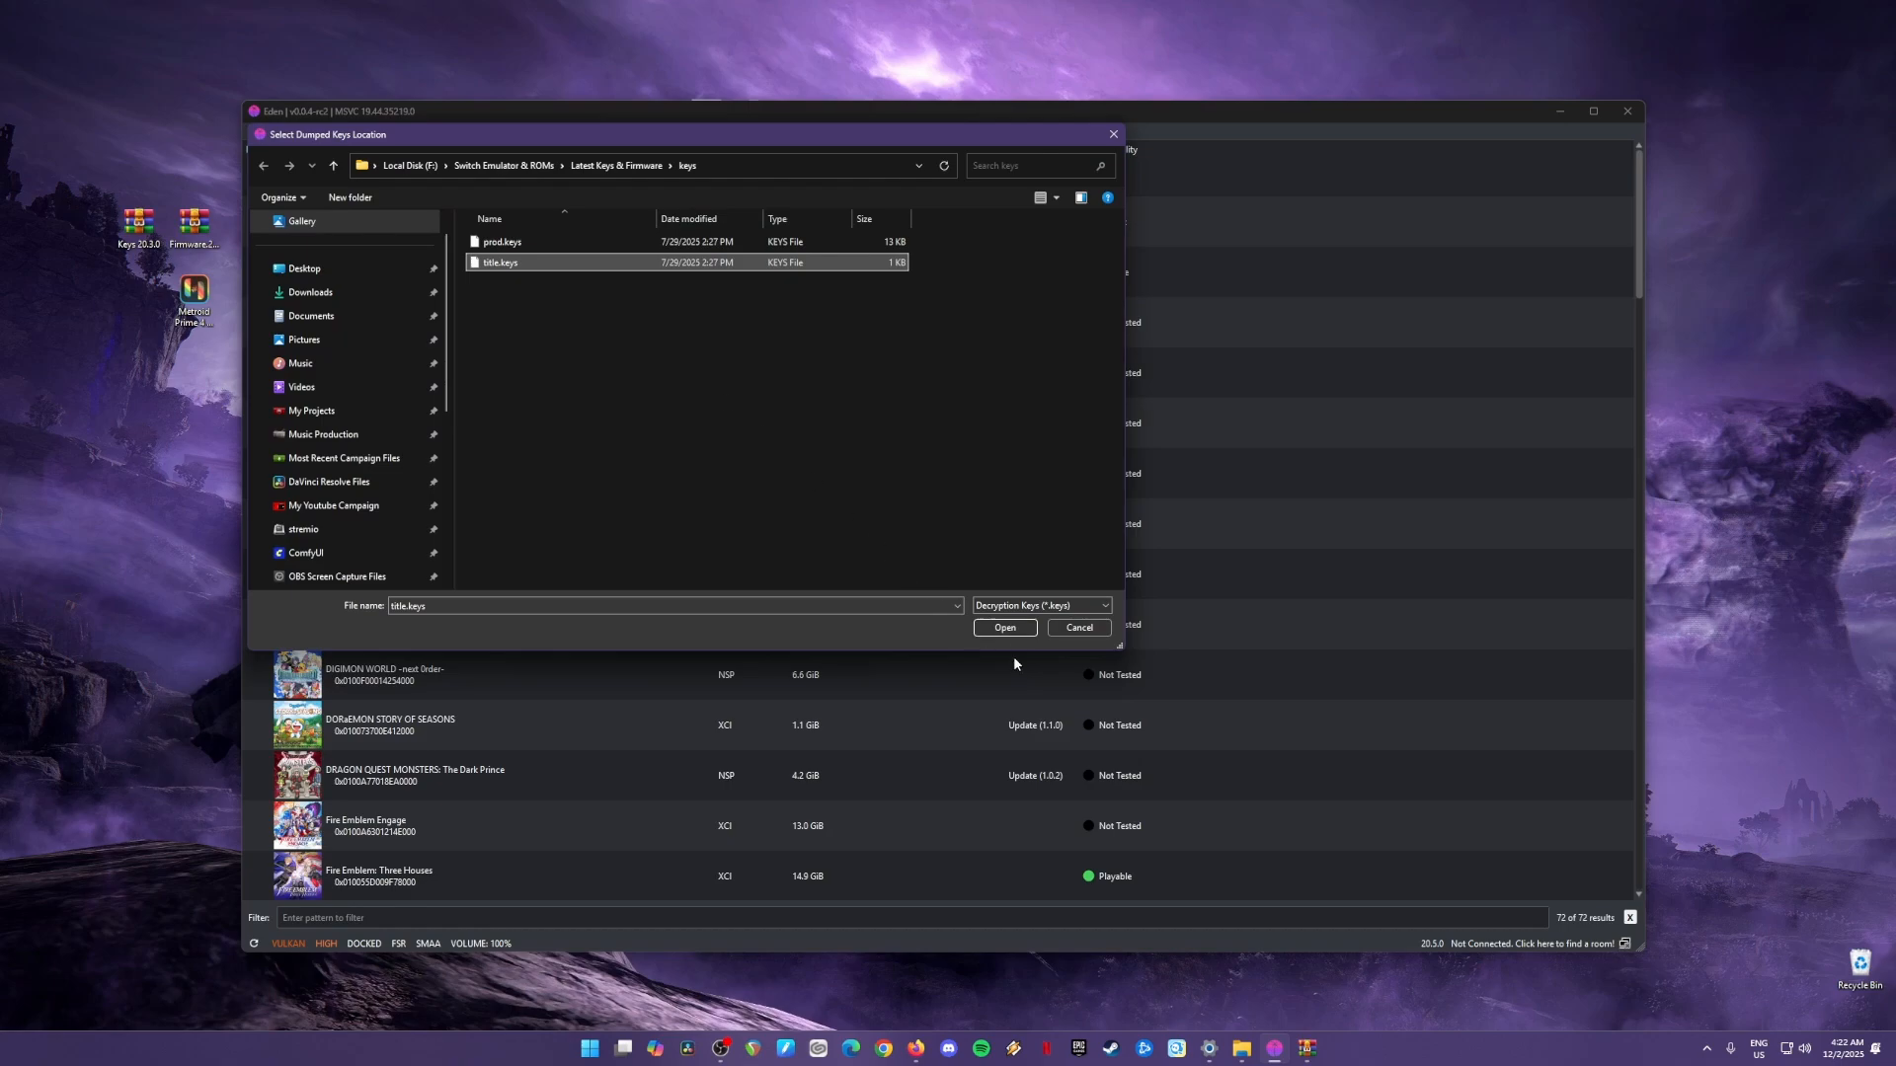
{"action": "left_click", "coordinate": [1007, 629]}
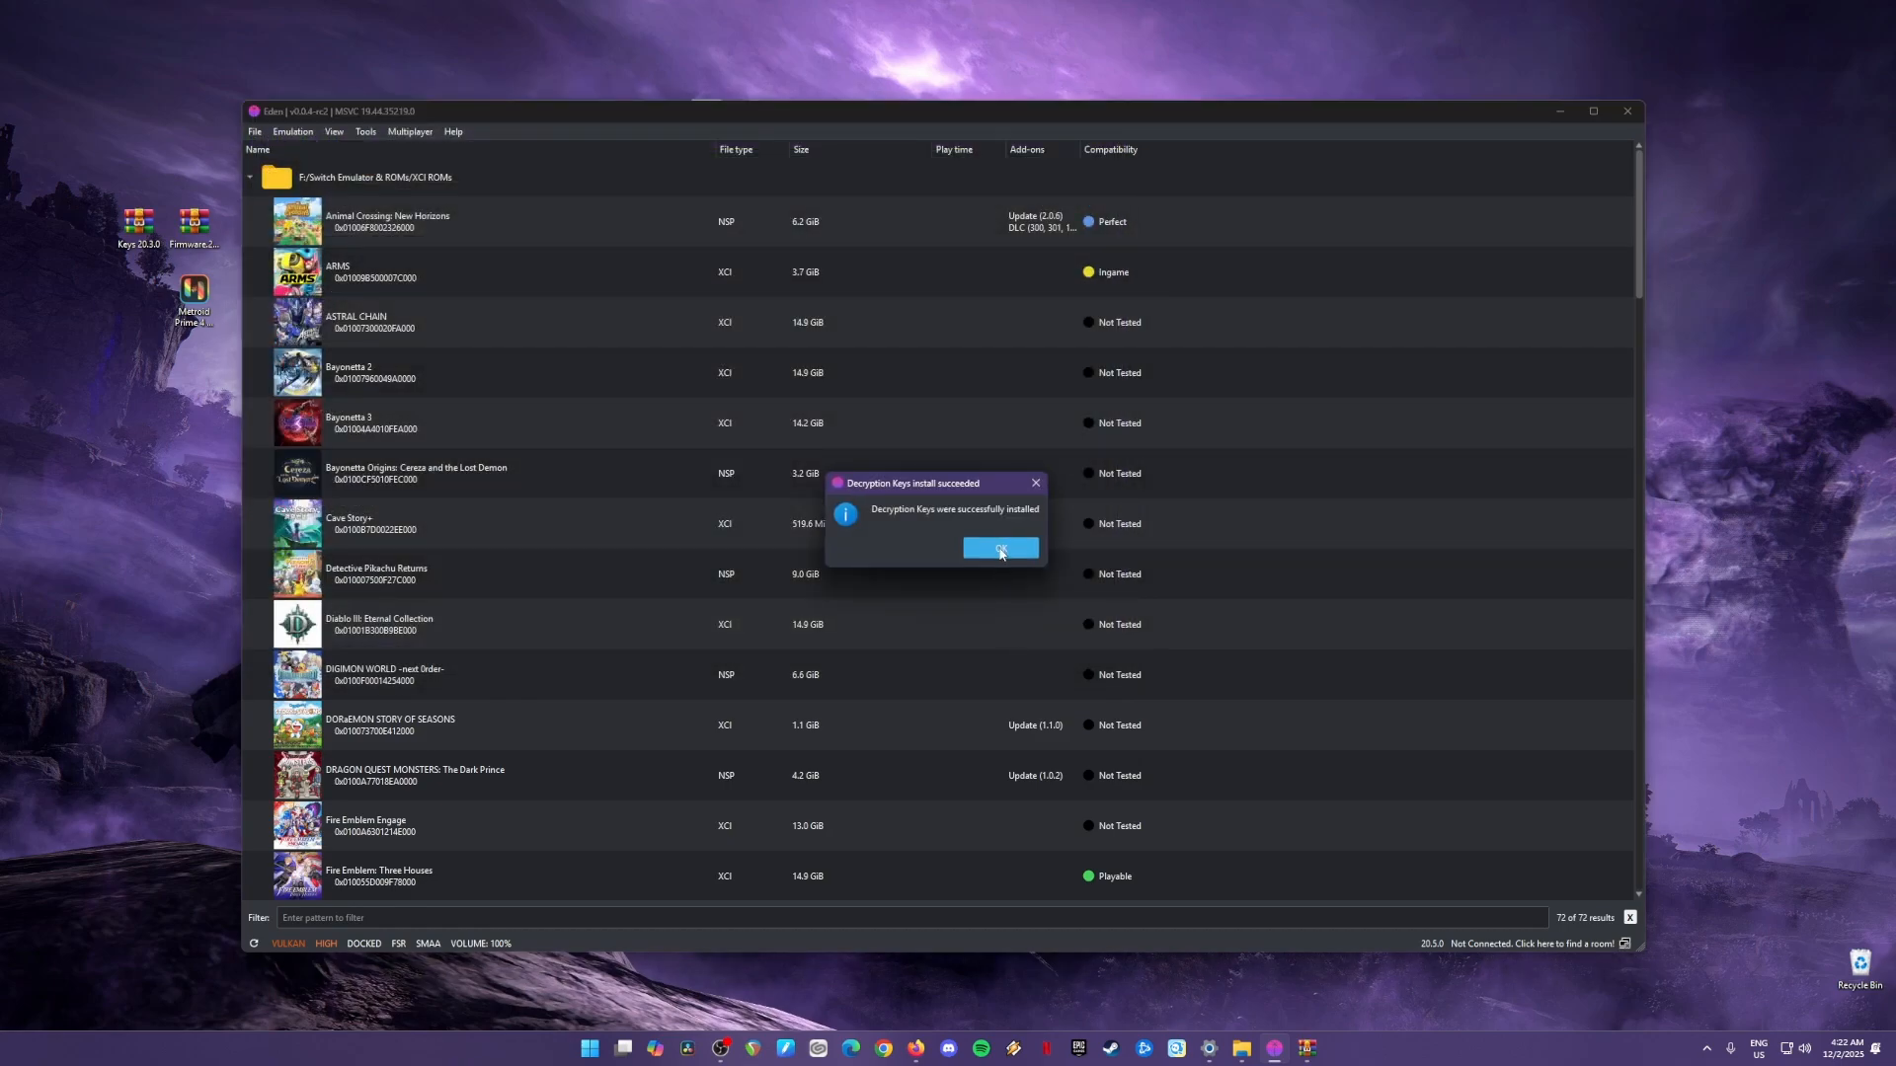
{"action": "left_click", "coordinate": [1000, 549]}
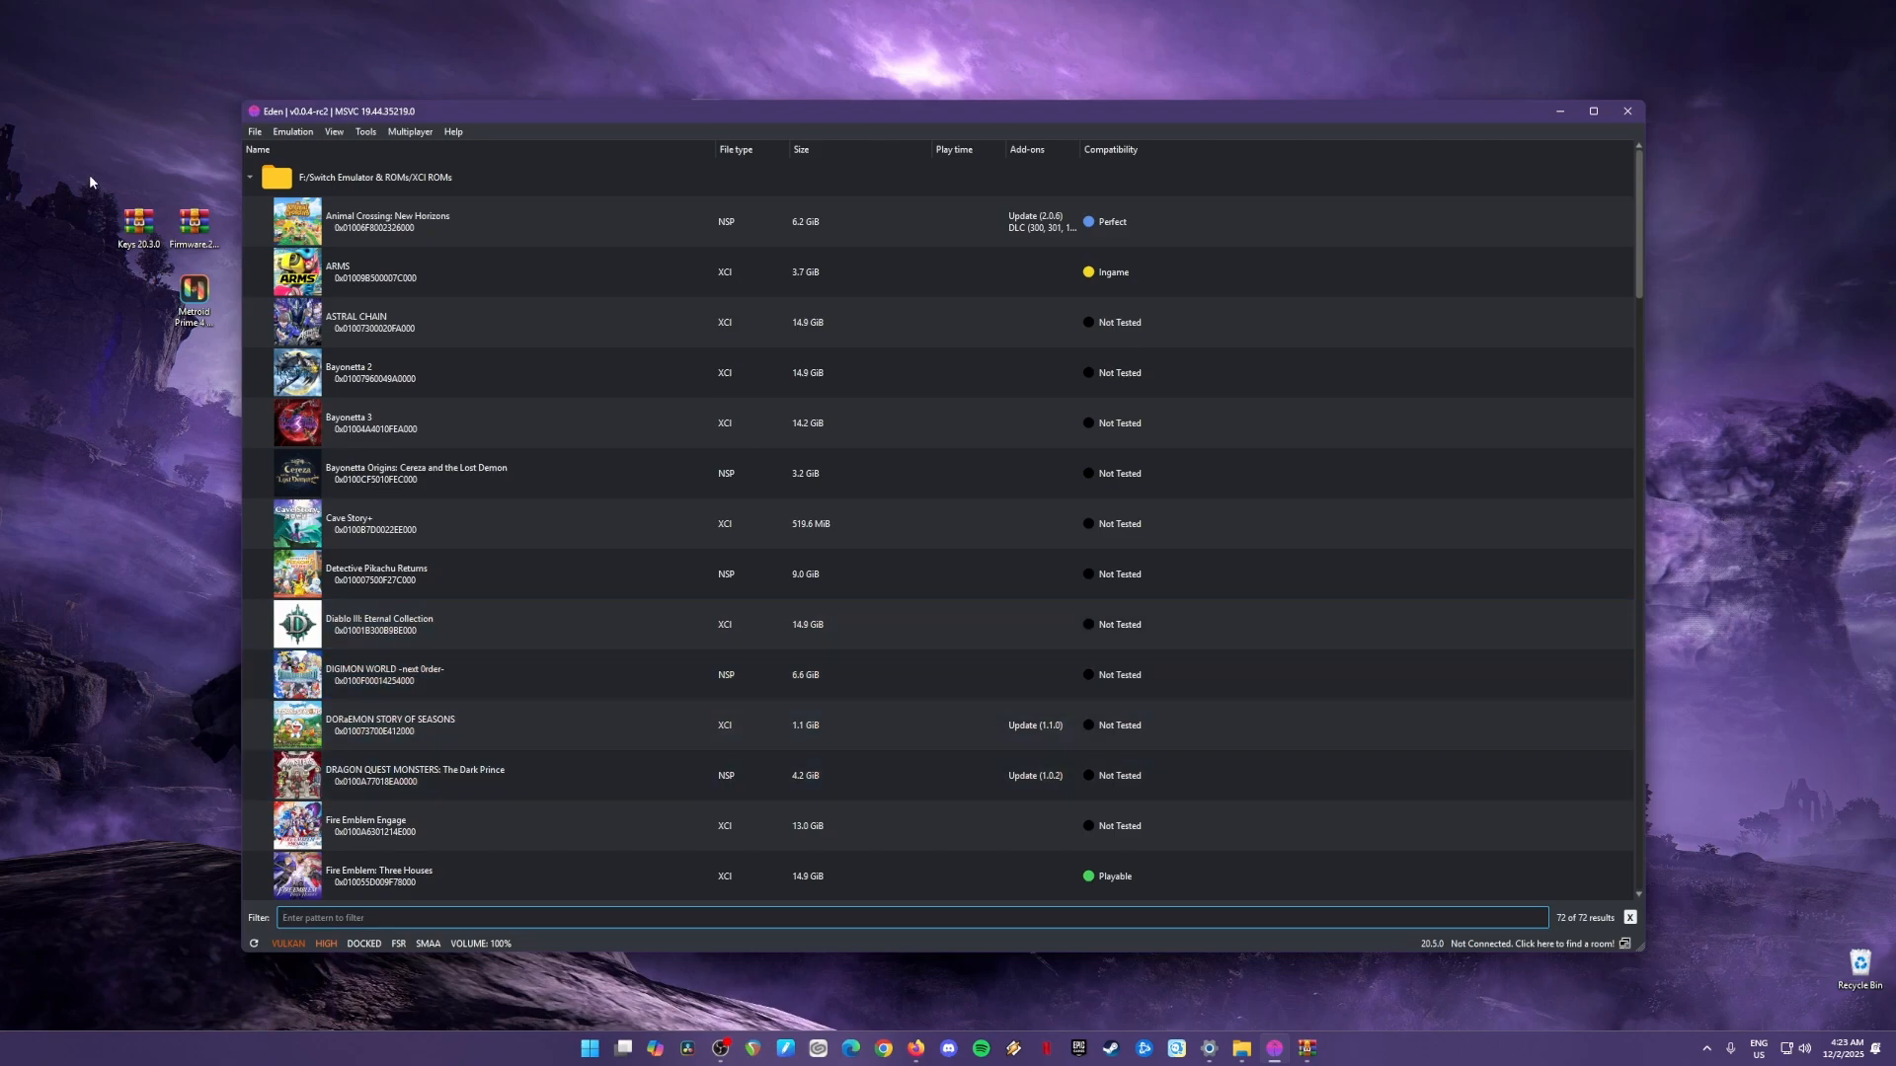
Open the emulator's configuration and set Confirm before stopping emulation to Always ask (Default).
{"action": "left_click_drag", "start_coordinate": [90, 180], "coordinate": [204, 307]}
{"action": "left_click", "coordinate": [201, 321]}
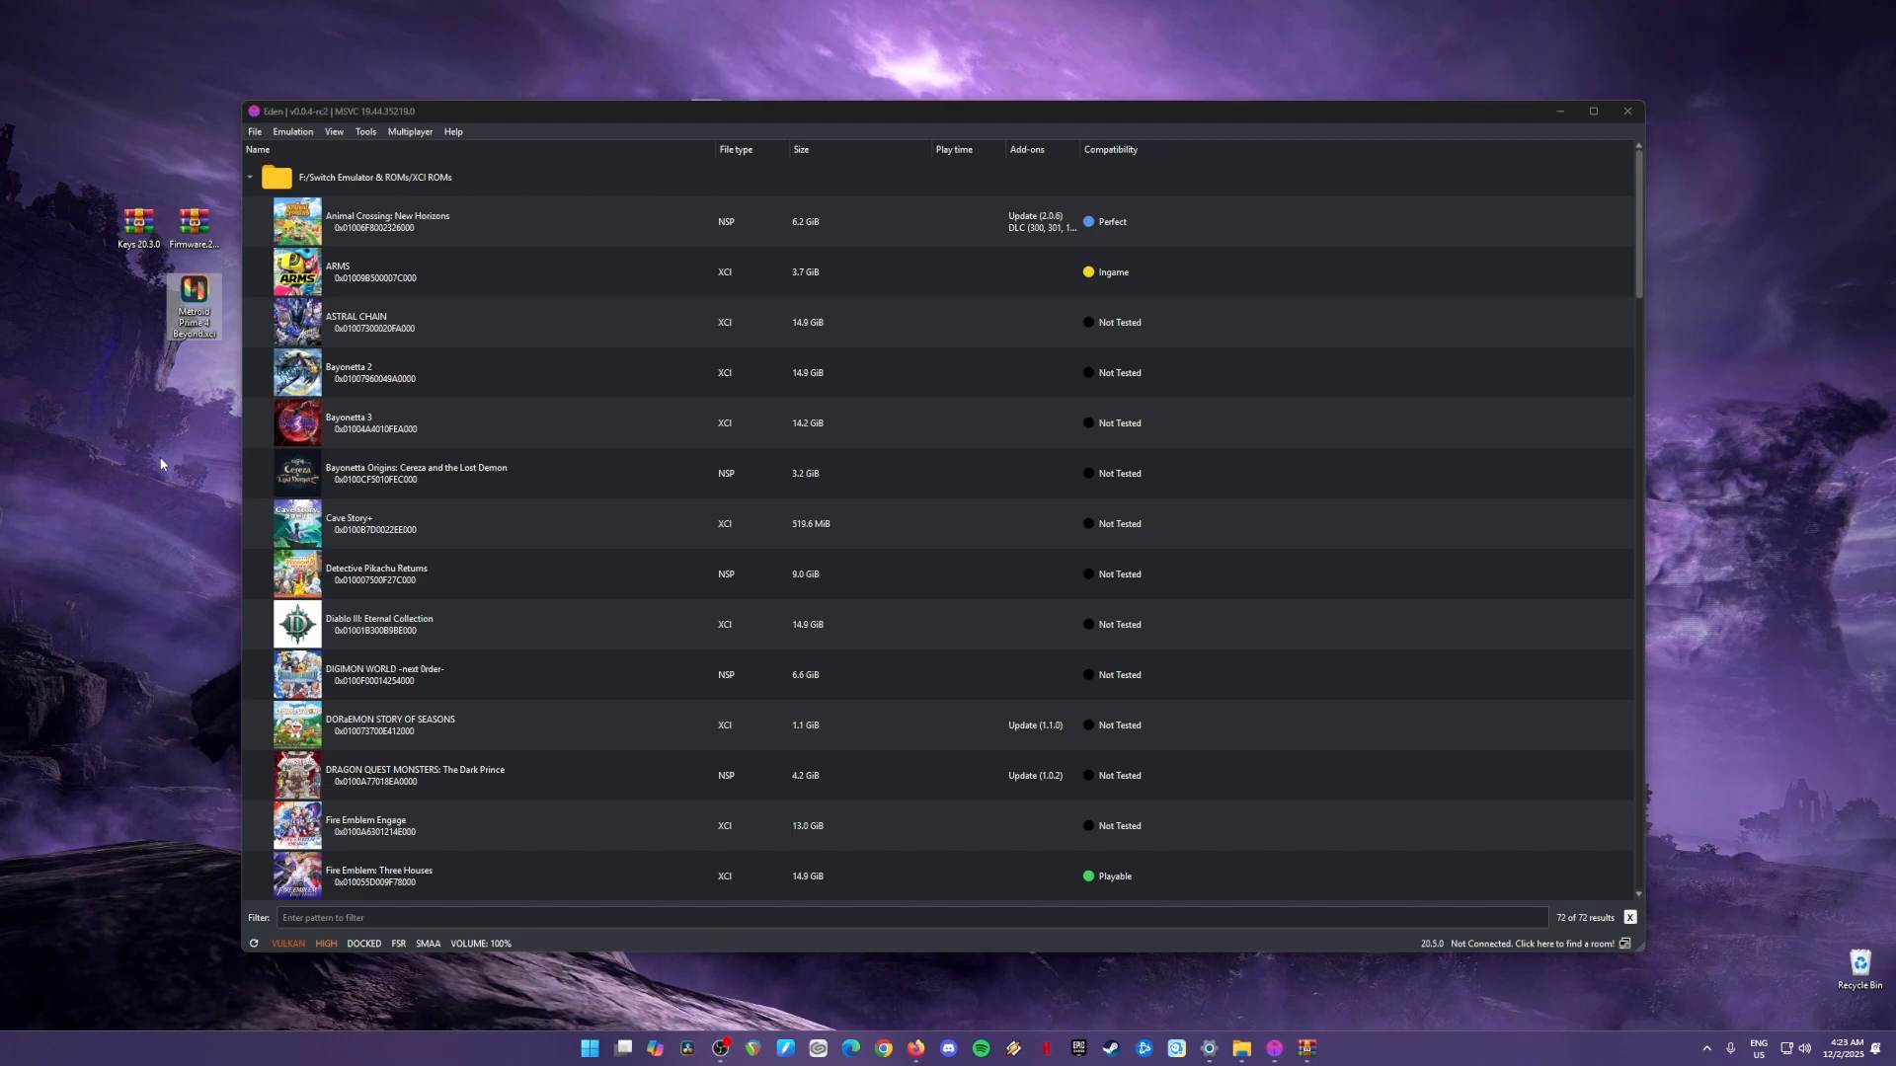
{"action": "left_click", "coordinate": [306, 132]}
{"action": "left_click", "coordinate": [332, 219]}
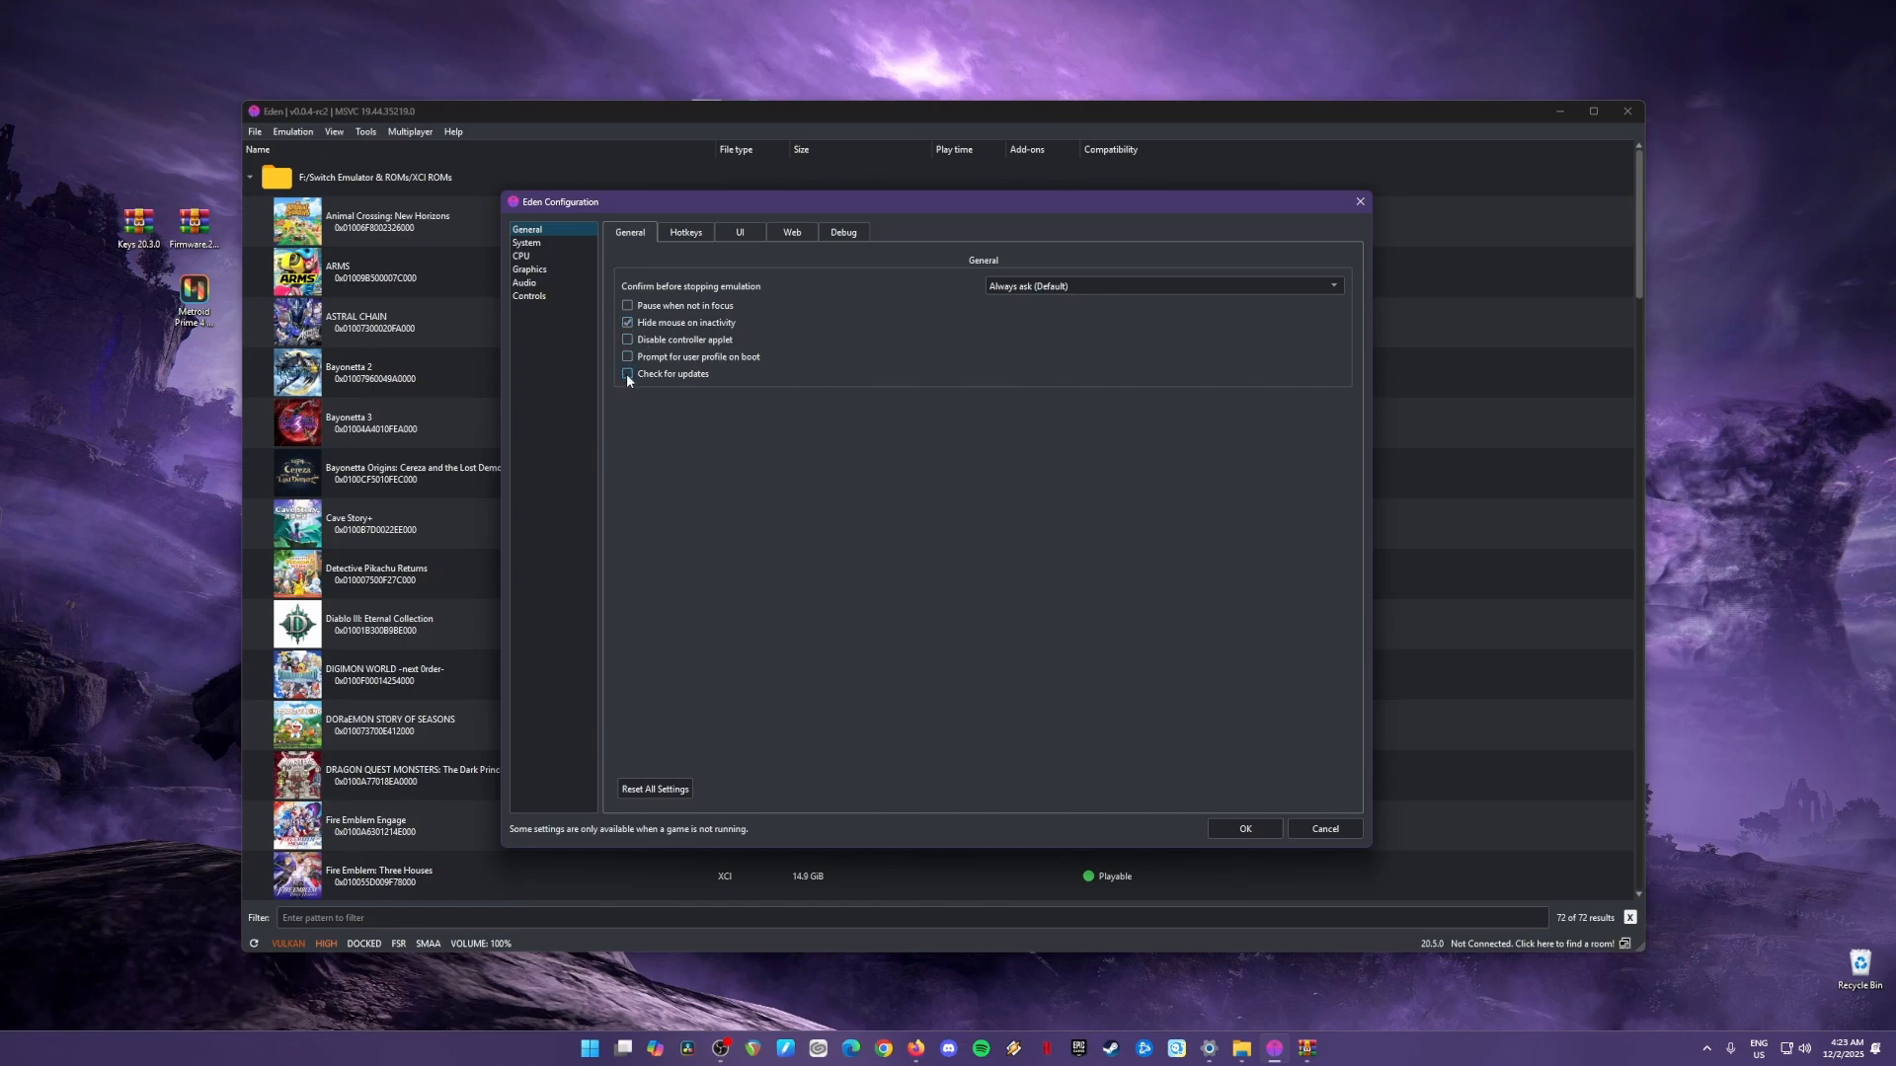
{"action": "left_click", "coordinate": [1050, 287]}
{"action": "left_click", "coordinate": [1048, 300]}
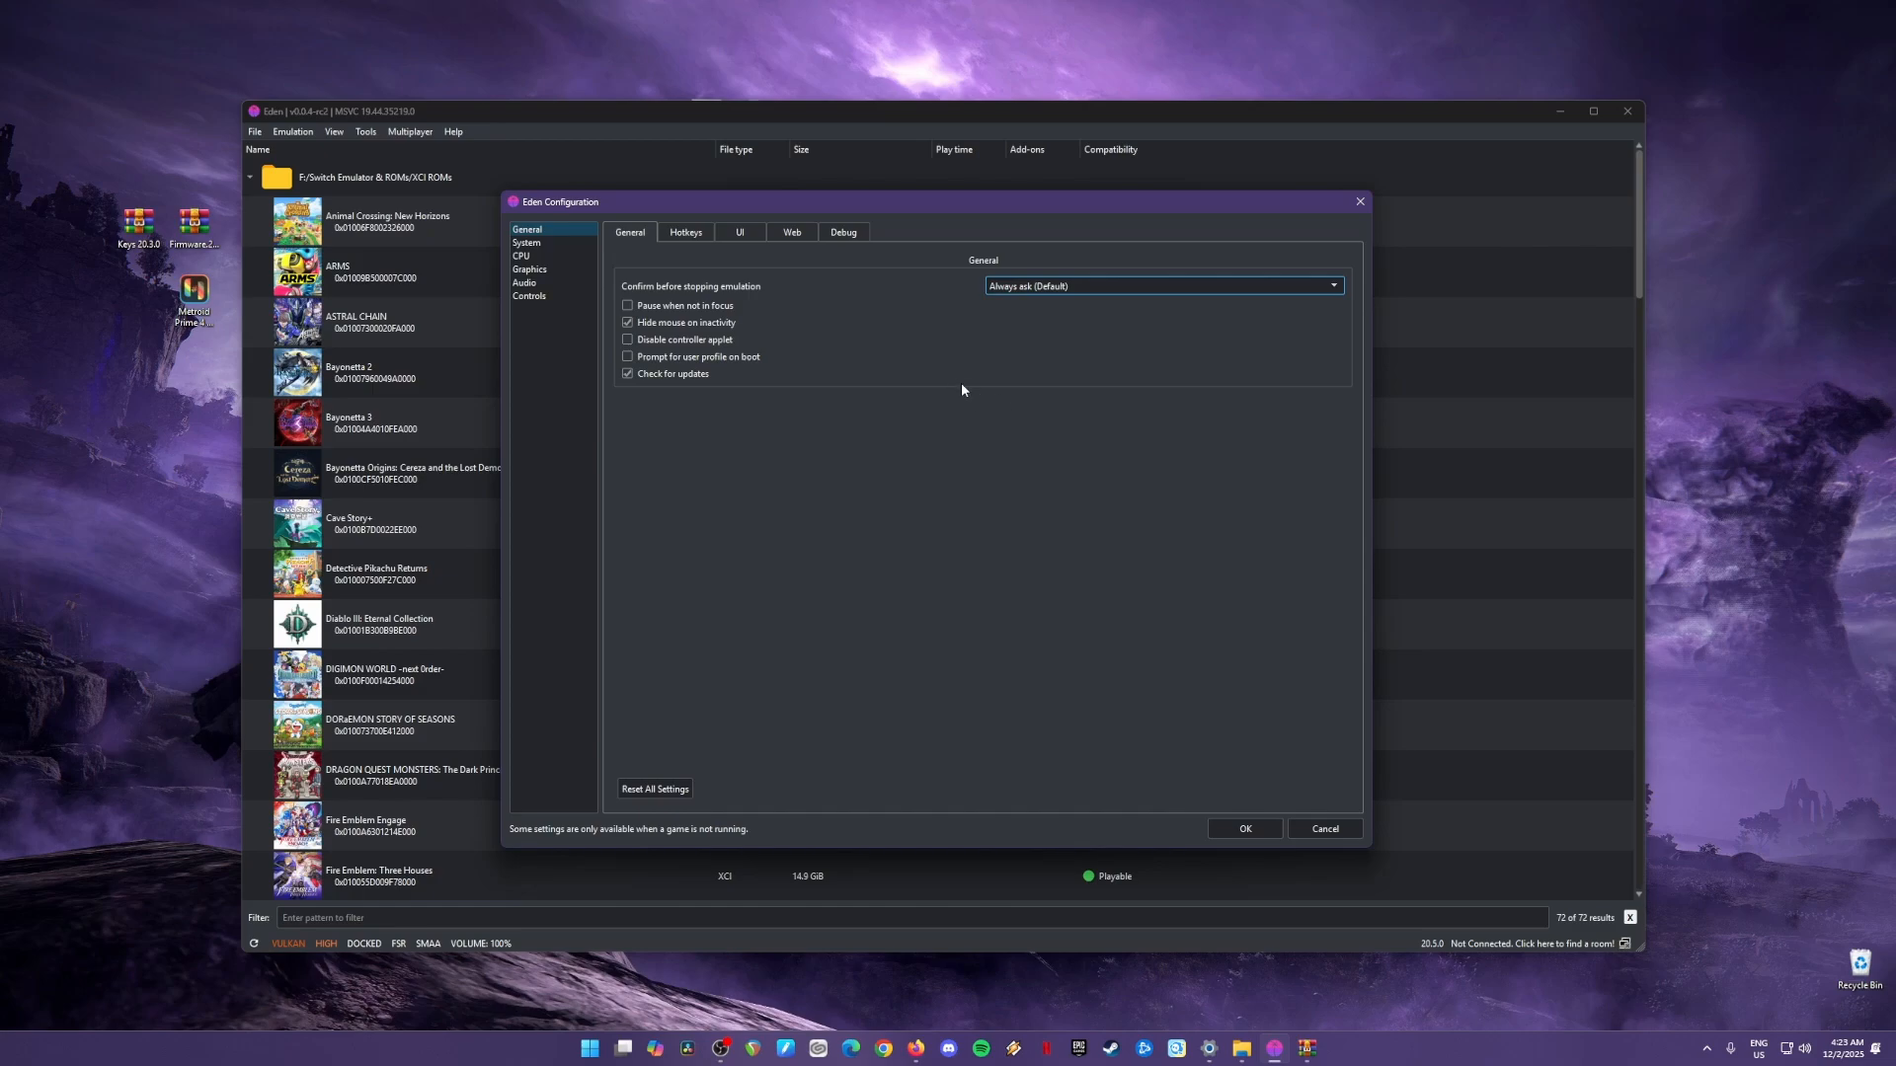
Review the System settings, including the device name, multicore CPU emulation, speed limit and memory layout options.
{"action": "left_click", "coordinate": [534, 243]}
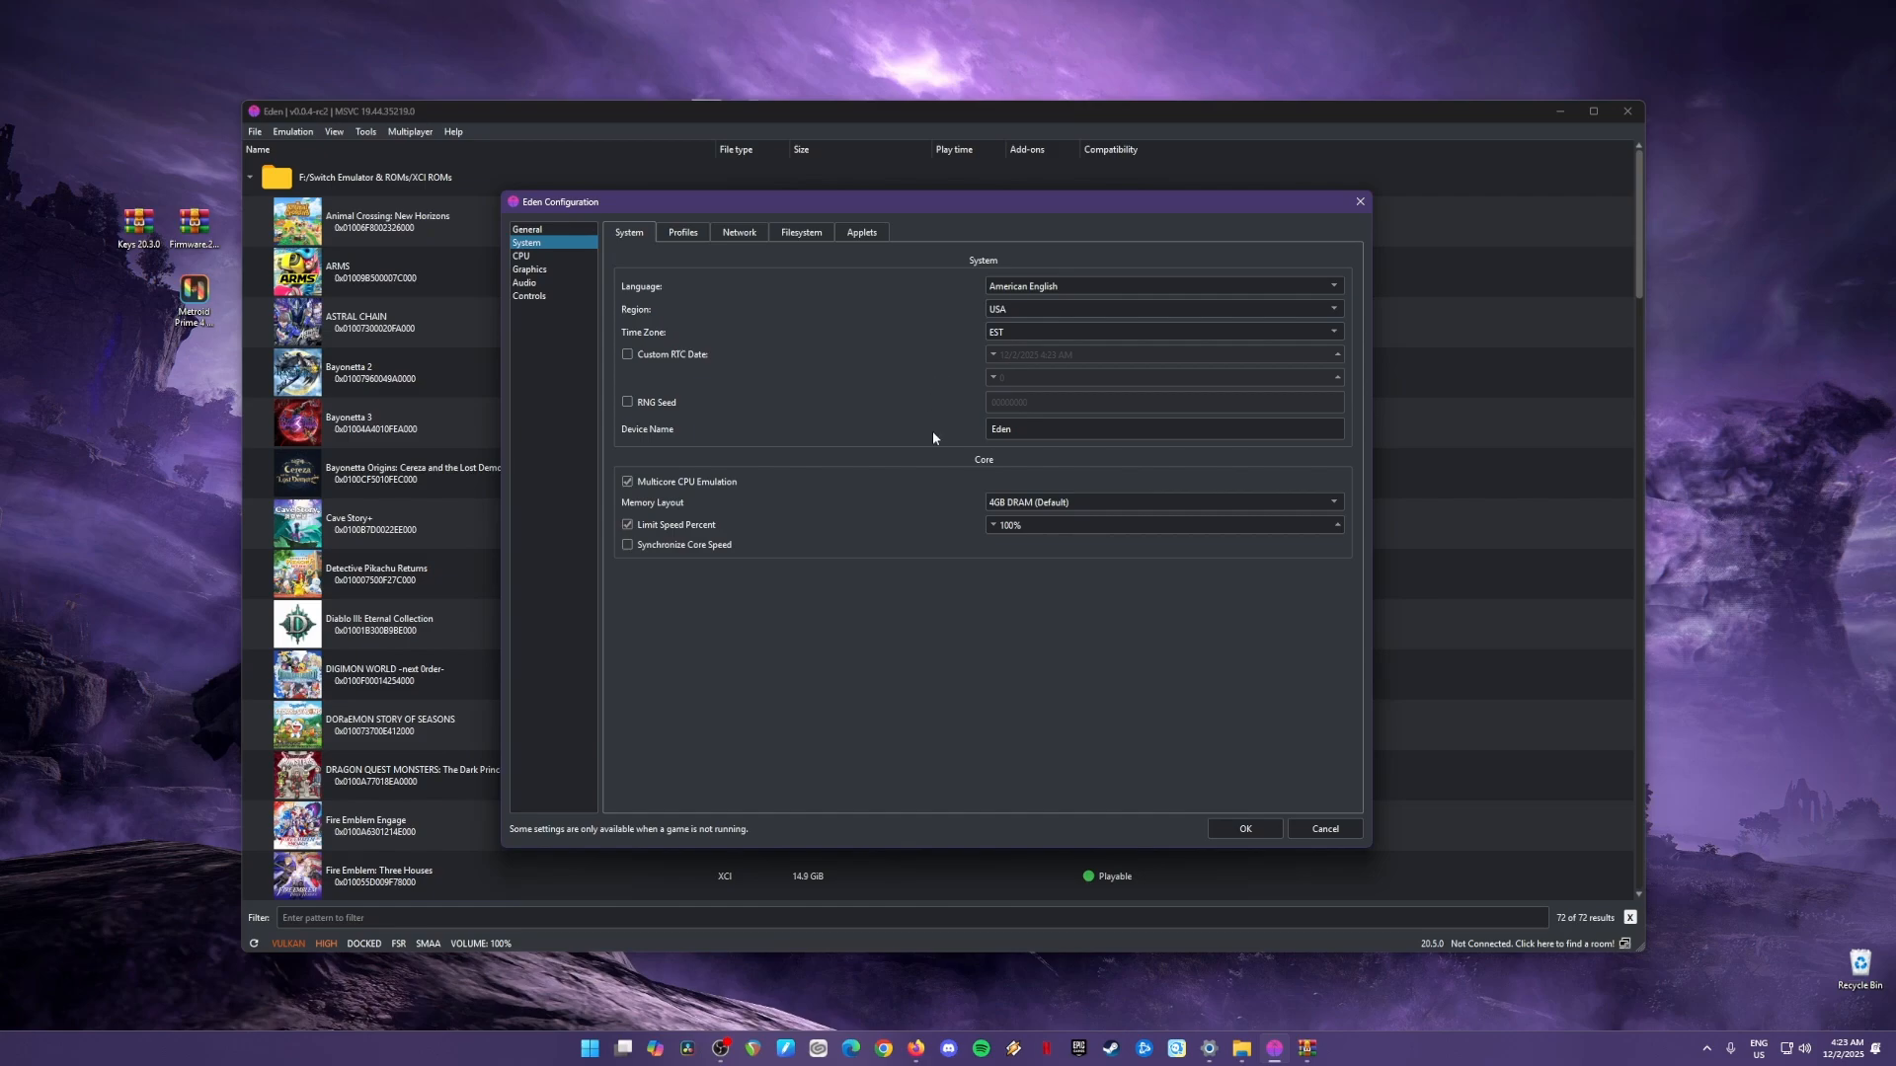
{"action": "left_click", "coordinate": [1045, 426]}
{"action": "left_click_drag", "start_coordinate": [1033, 429], "coordinate": [951, 421]}
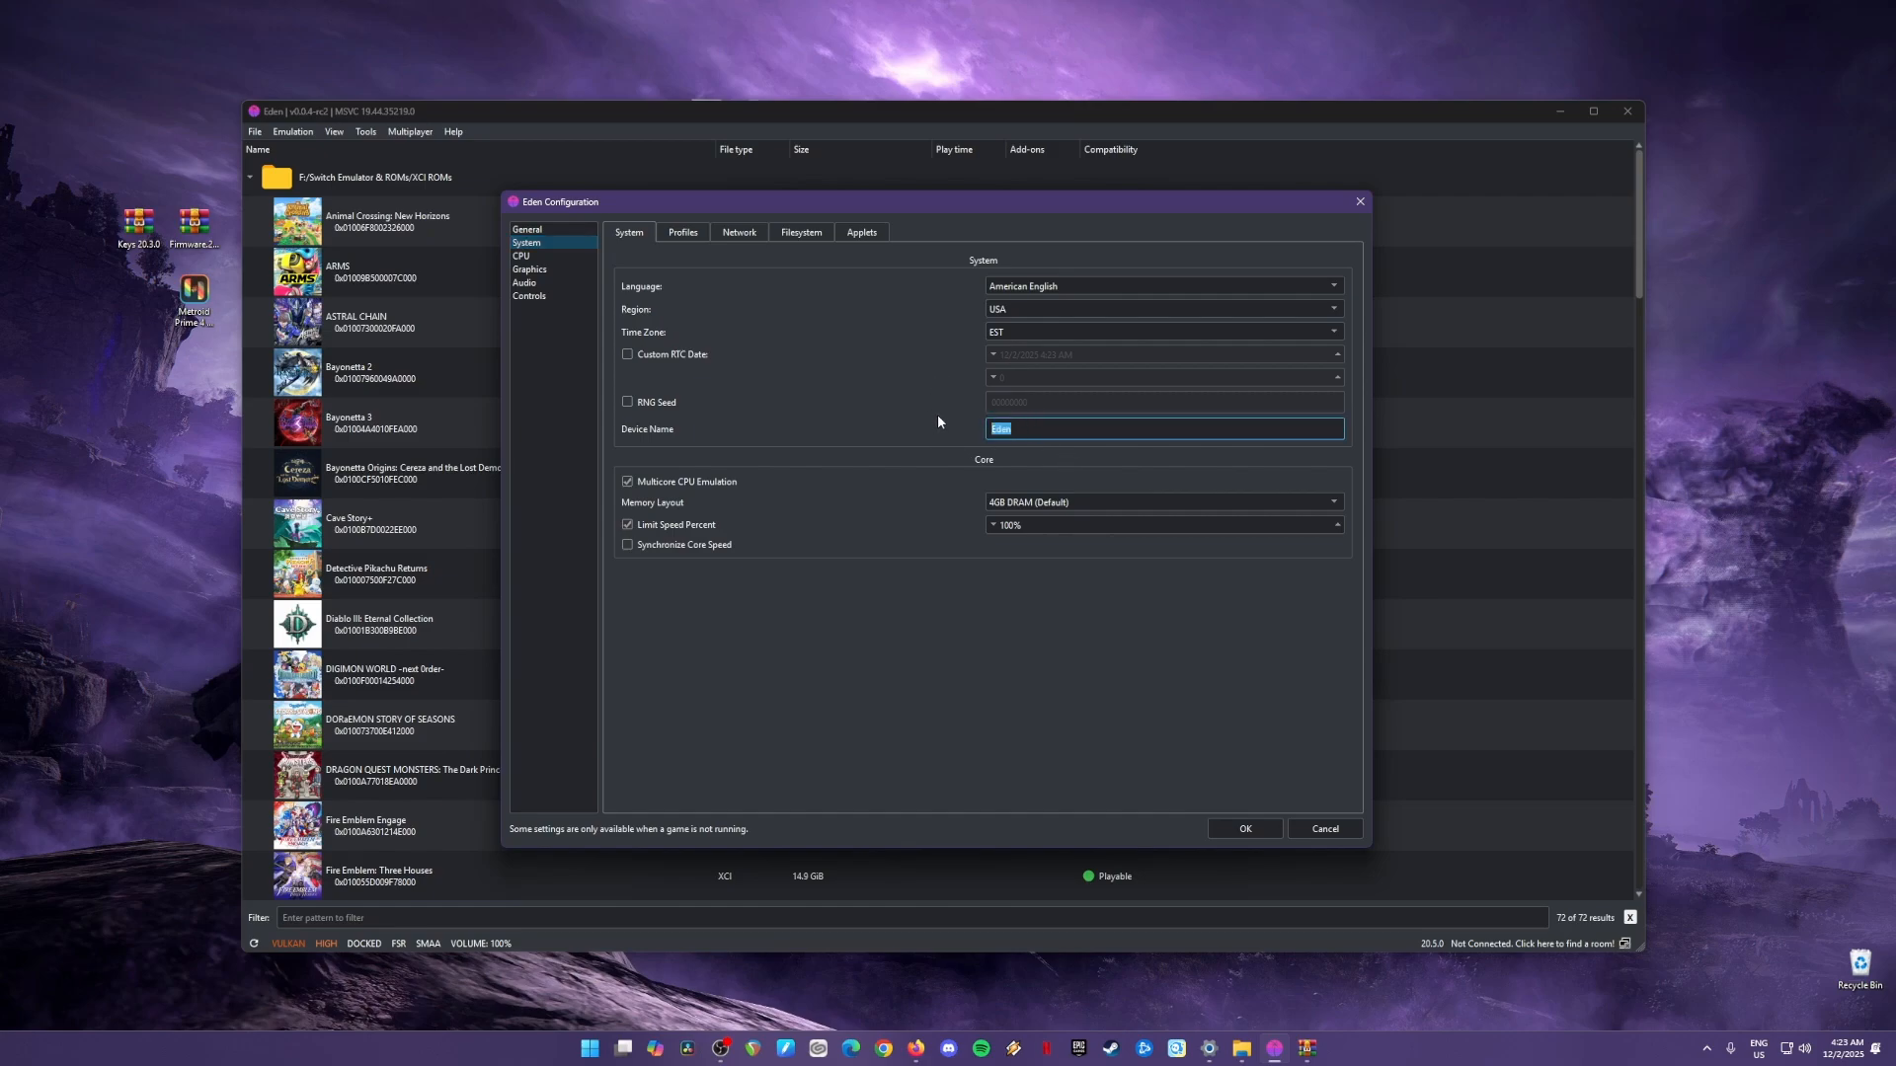
{"action": "left_click", "coordinate": [628, 484]}
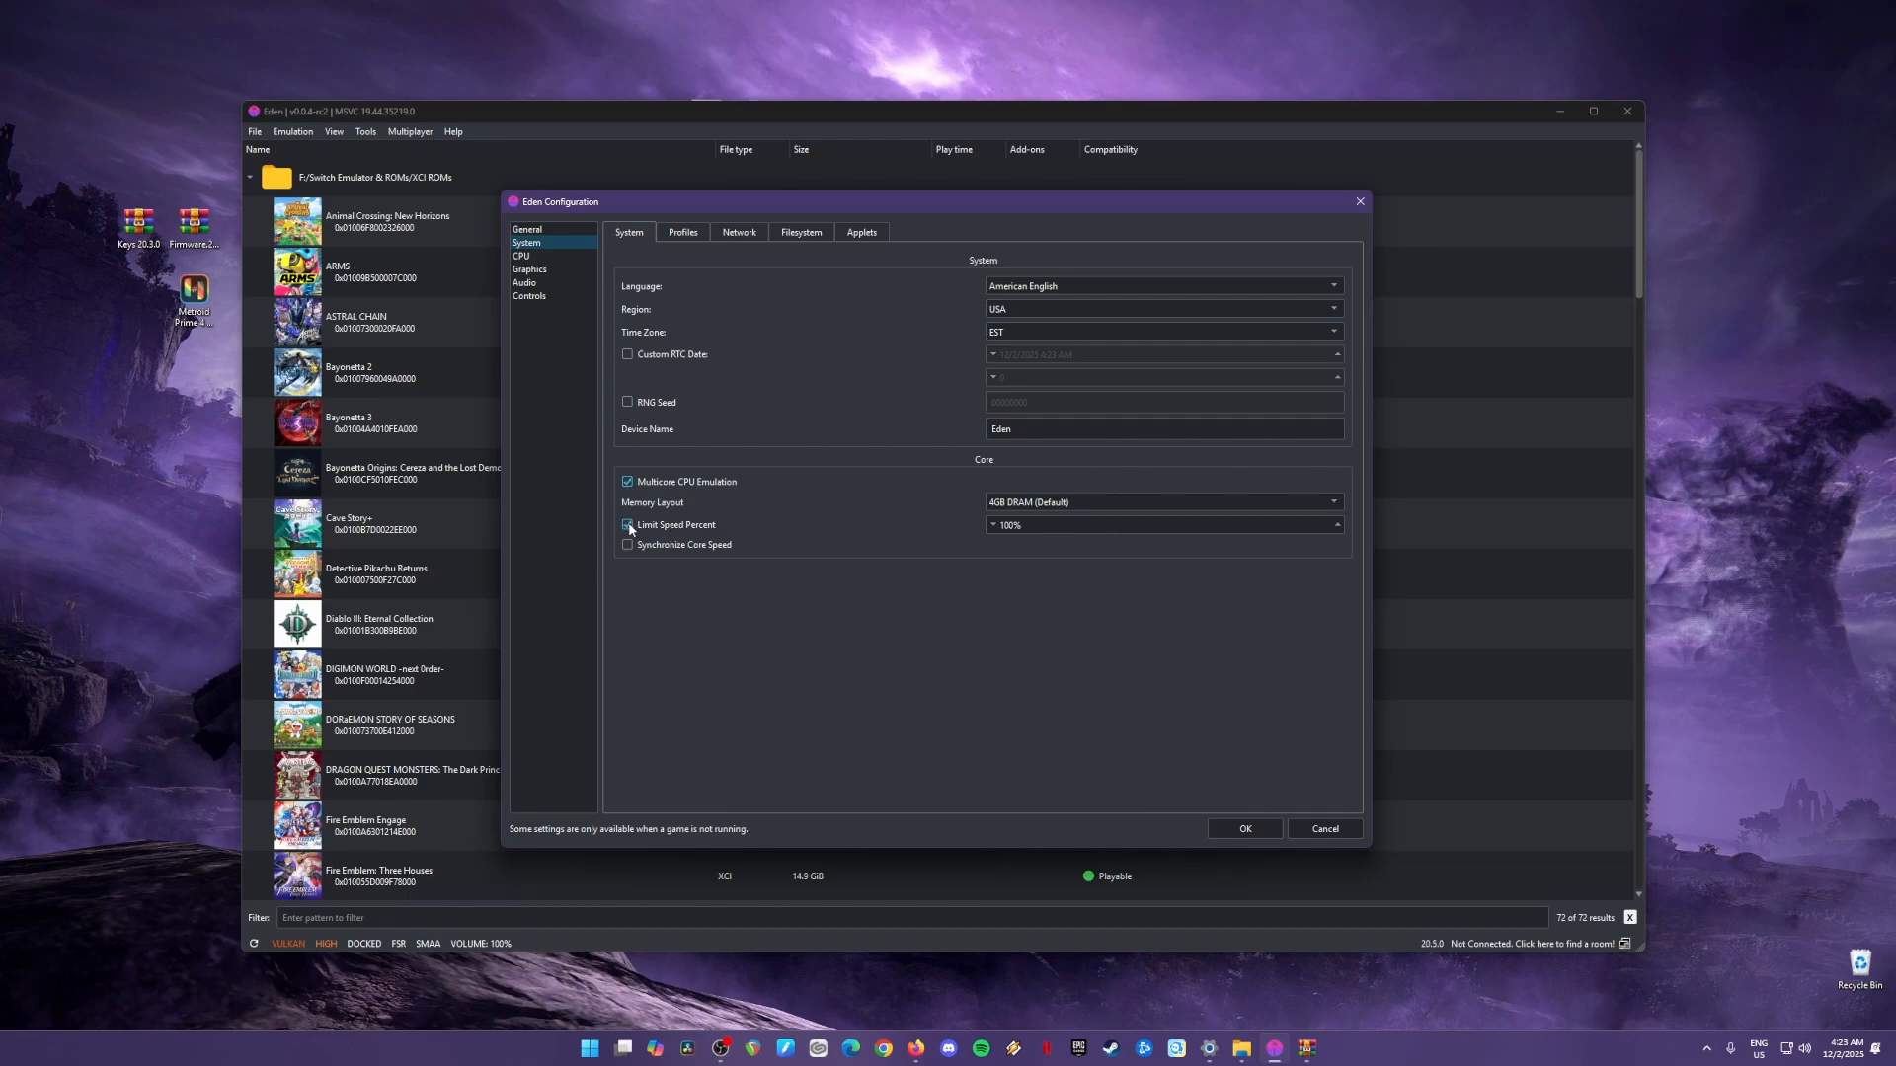
{"action": "left_click", "coordinate": [628, 527]}
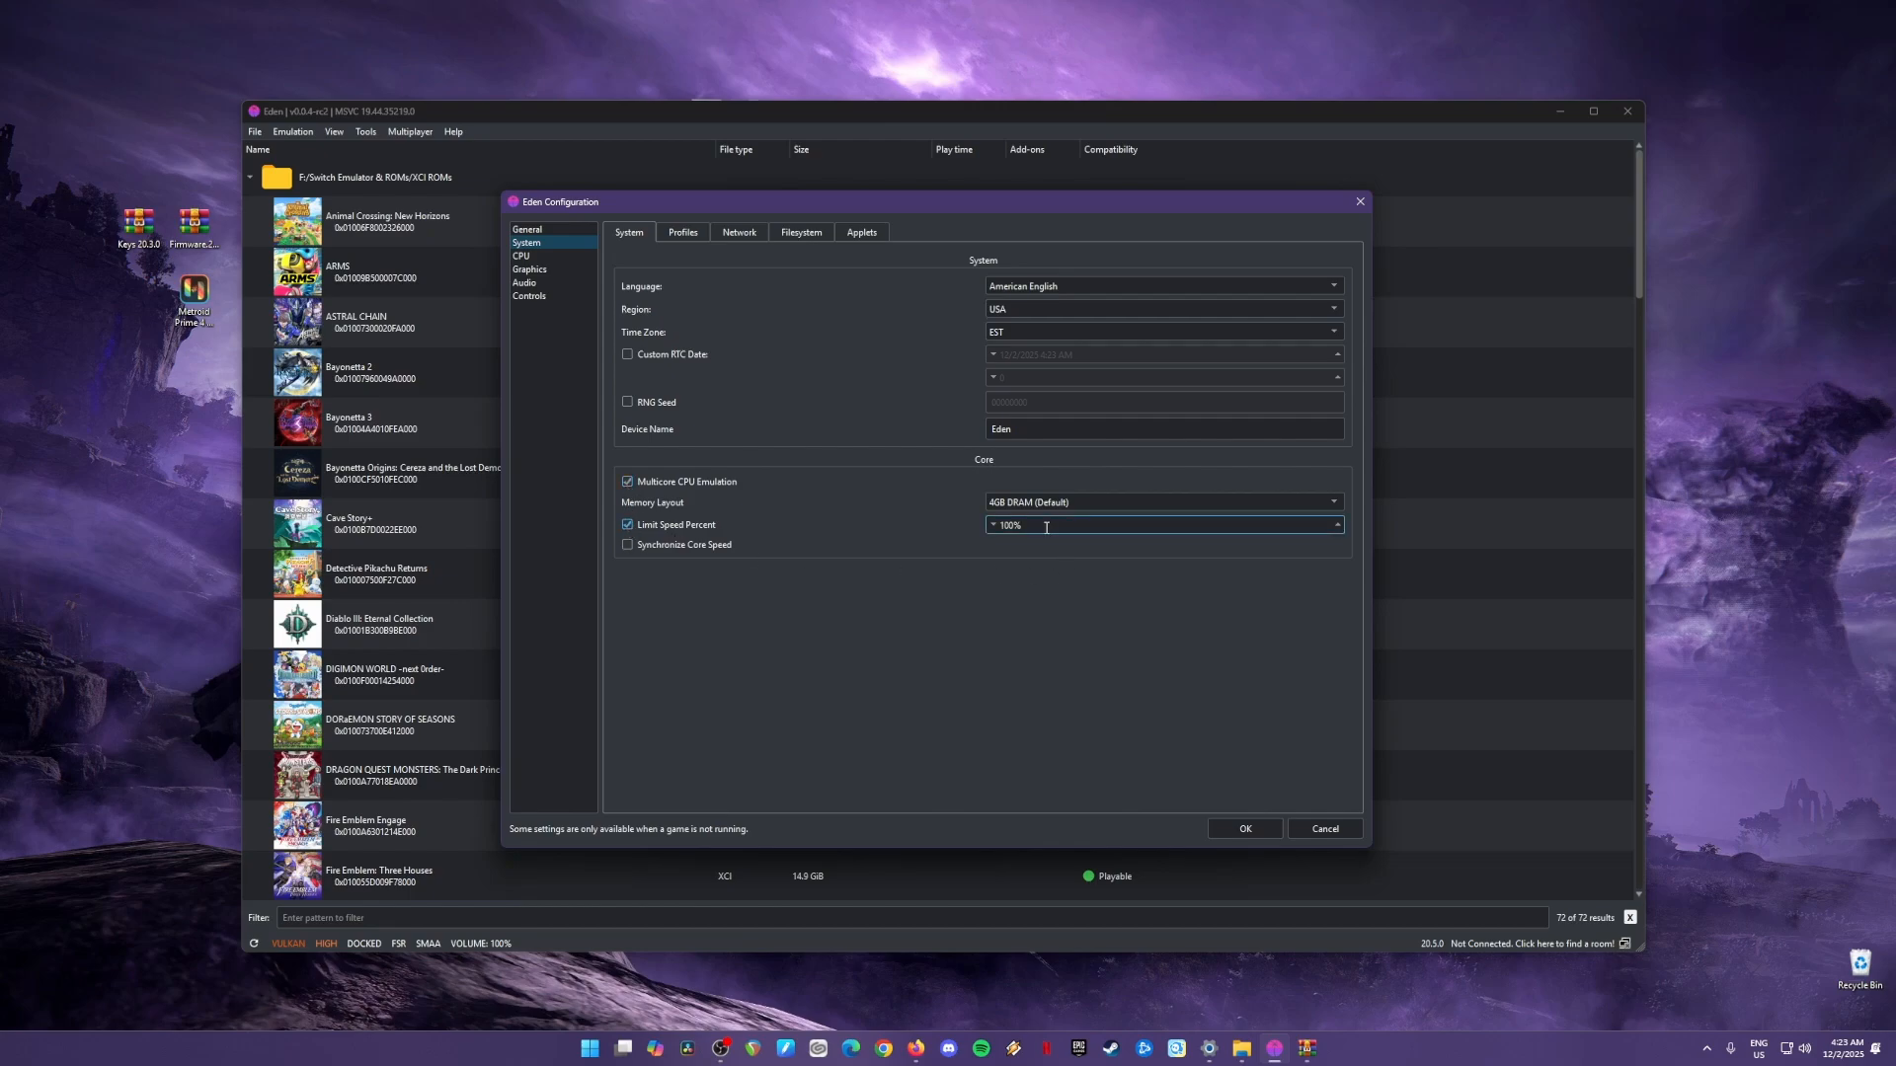
{"action": "left_click", "coordinate": [1081, 501]}
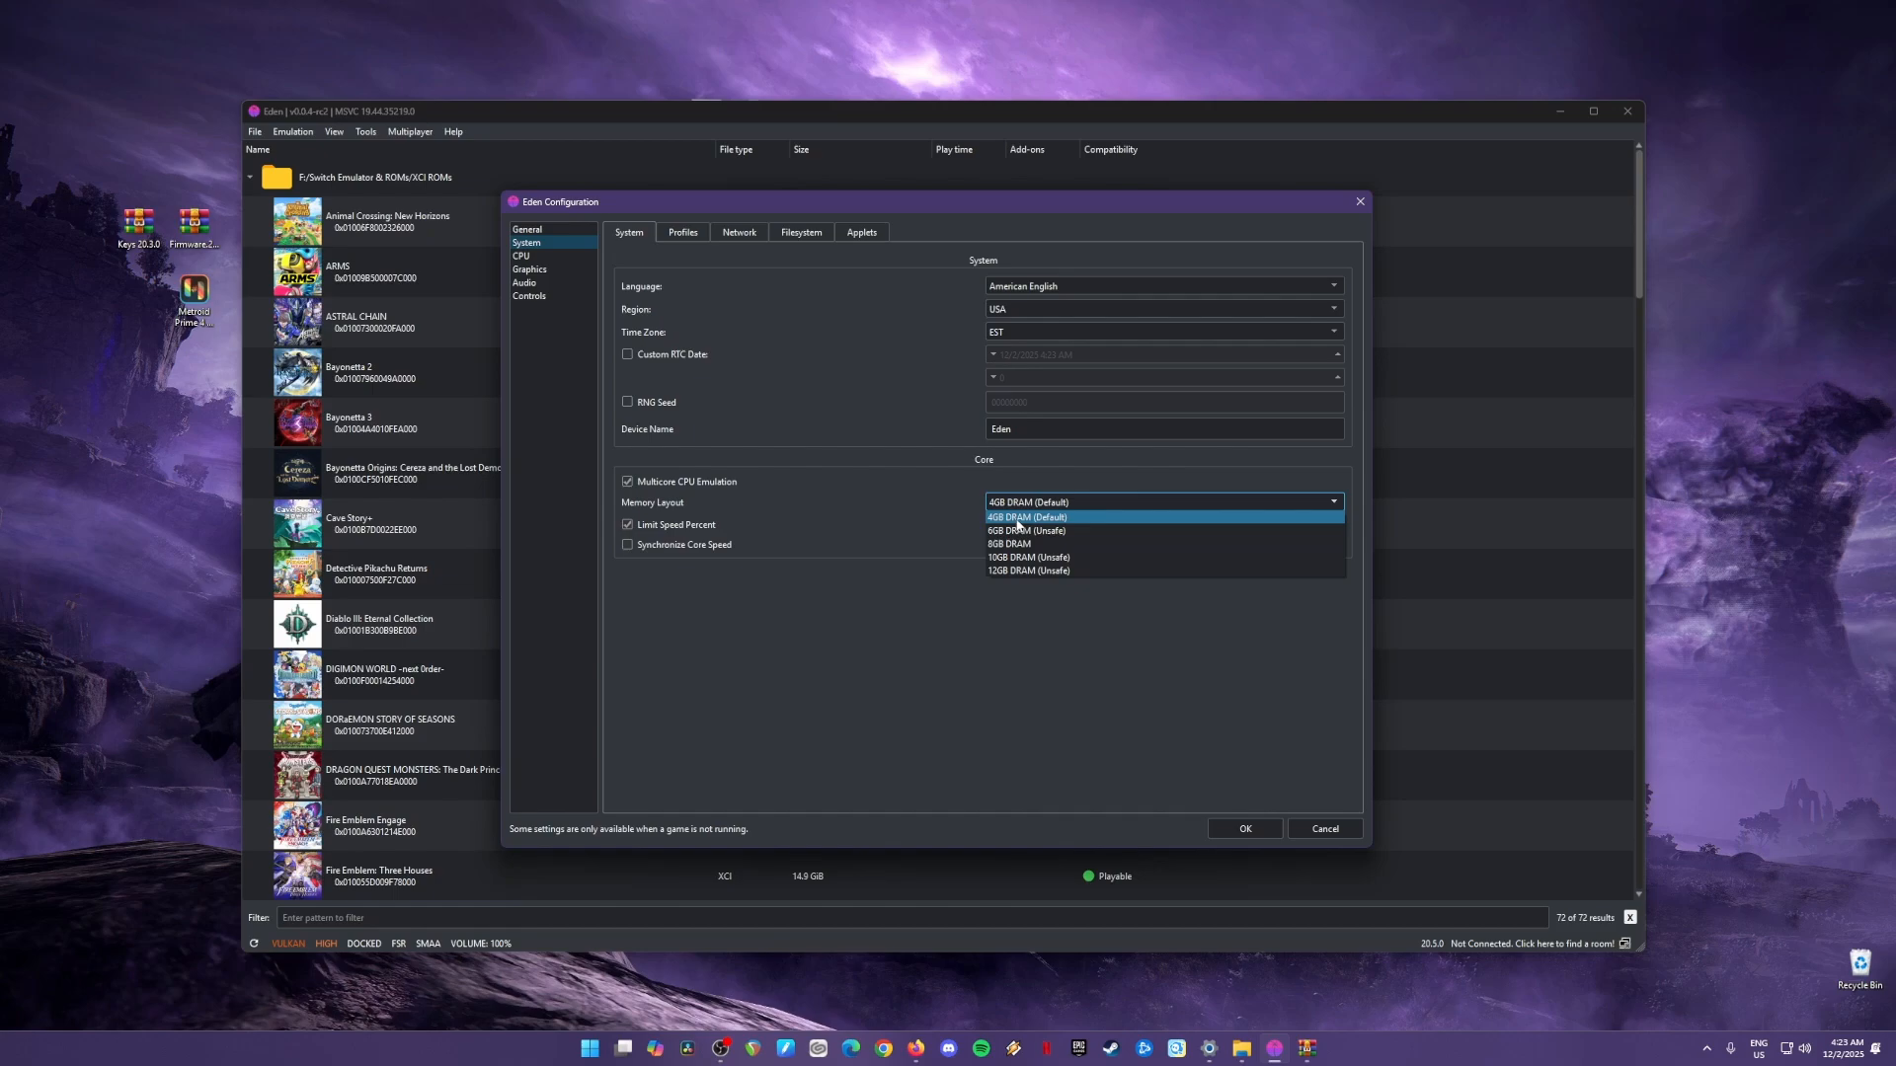
{"action": "left_click", "coordinate": [938, 539]}
Review the accuracy options in the CPU settings.
{"action": "left_click", "coordinate": [521, 256]}
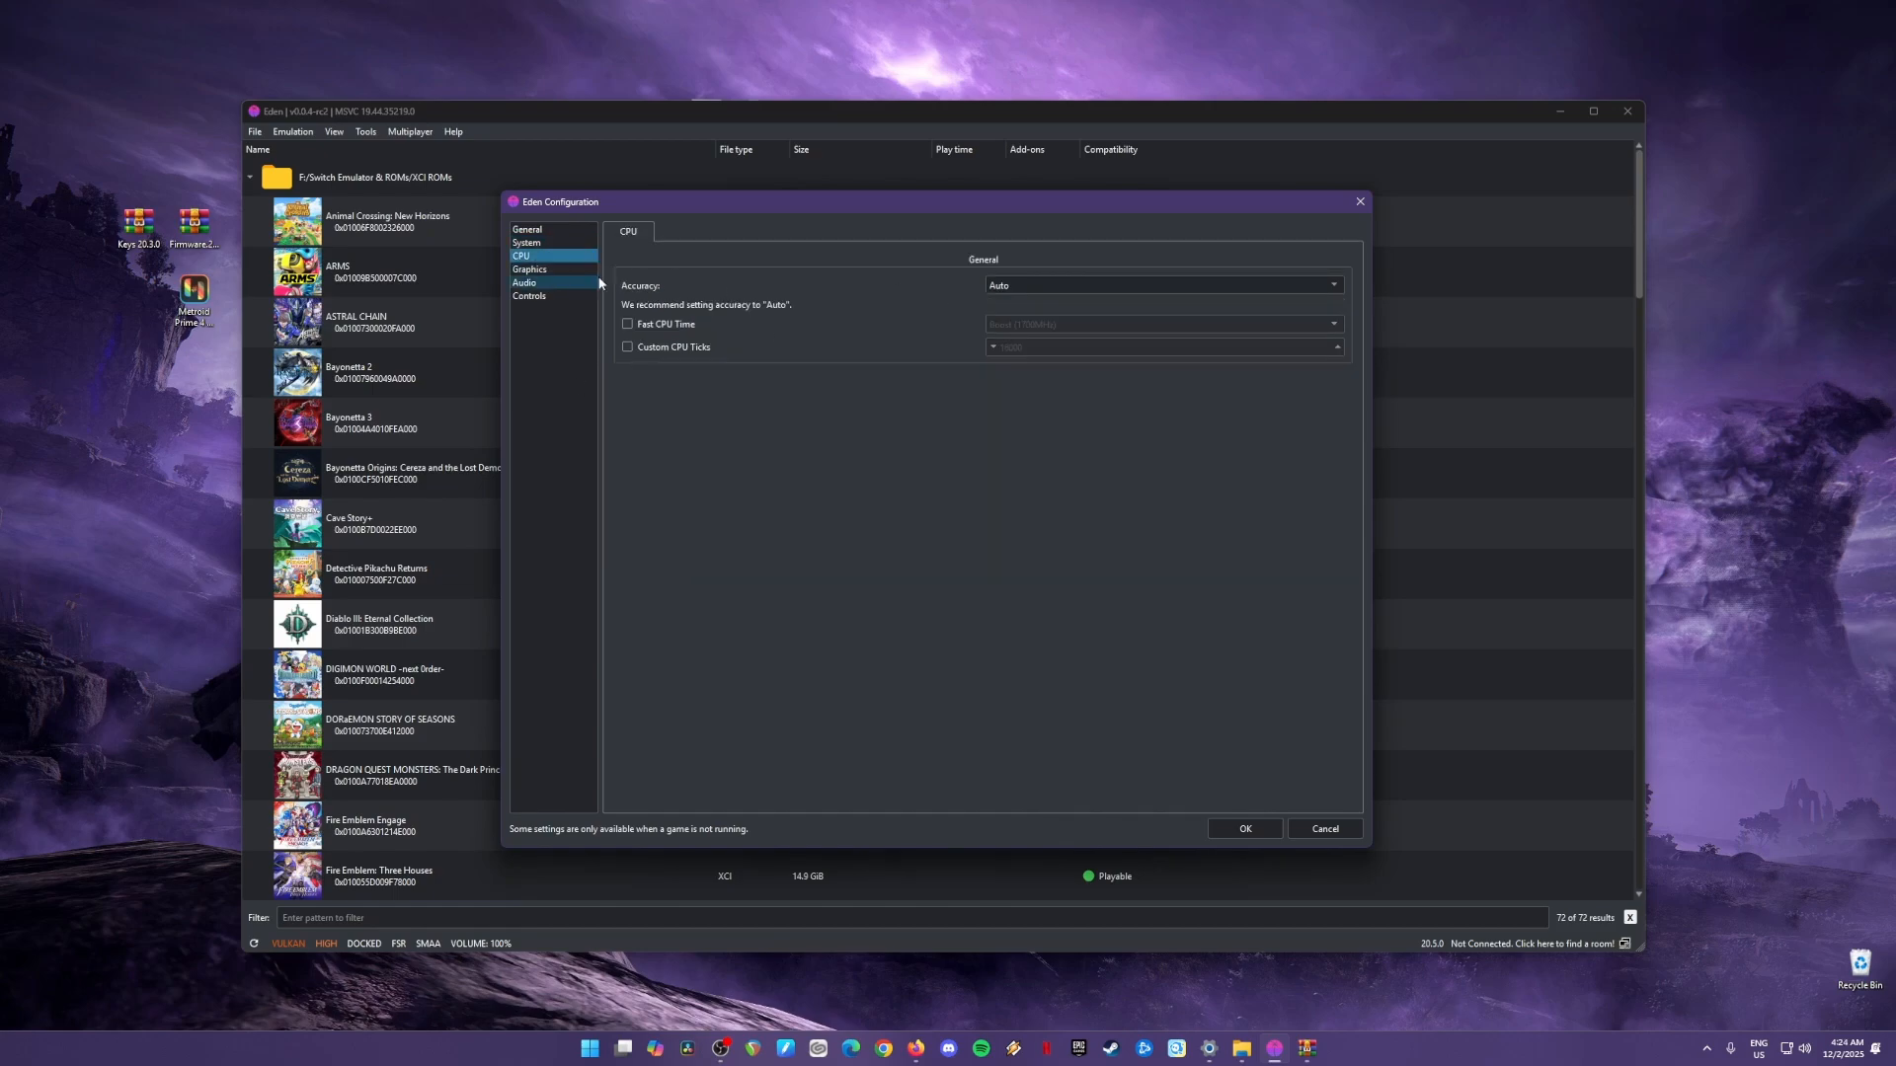
{"action": "left_click", "coordinate": [1086, 287]}
{"action": "left_click", "coordinate": [664, 253]}
Set the graphics API to Vulkan and the device to NVIDIA GeForce RTX 4070 SUPER.
{"action": "left_click", "coordinate": [531, 270]}
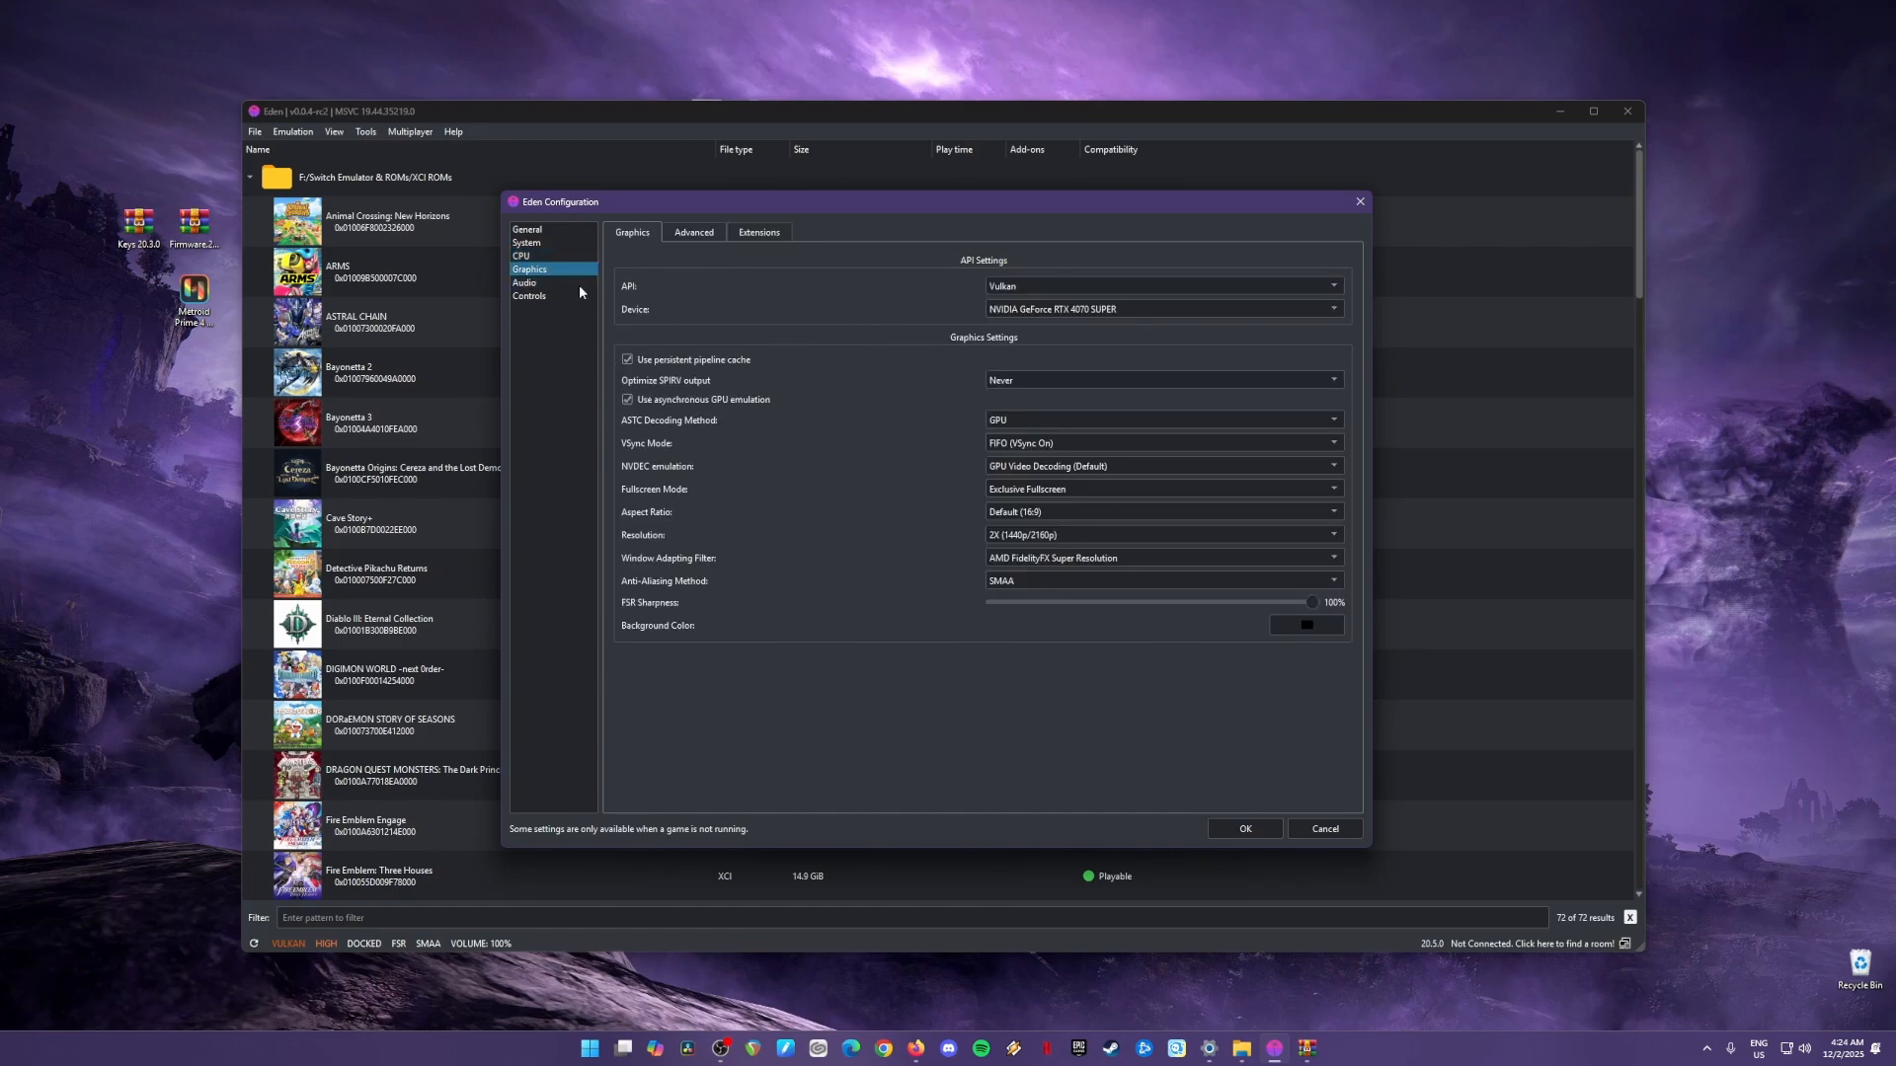
{"action": "left_click", "coordinate": [1040, 284]}
{"action": "left_click", "coordinate": [1035, 301]}
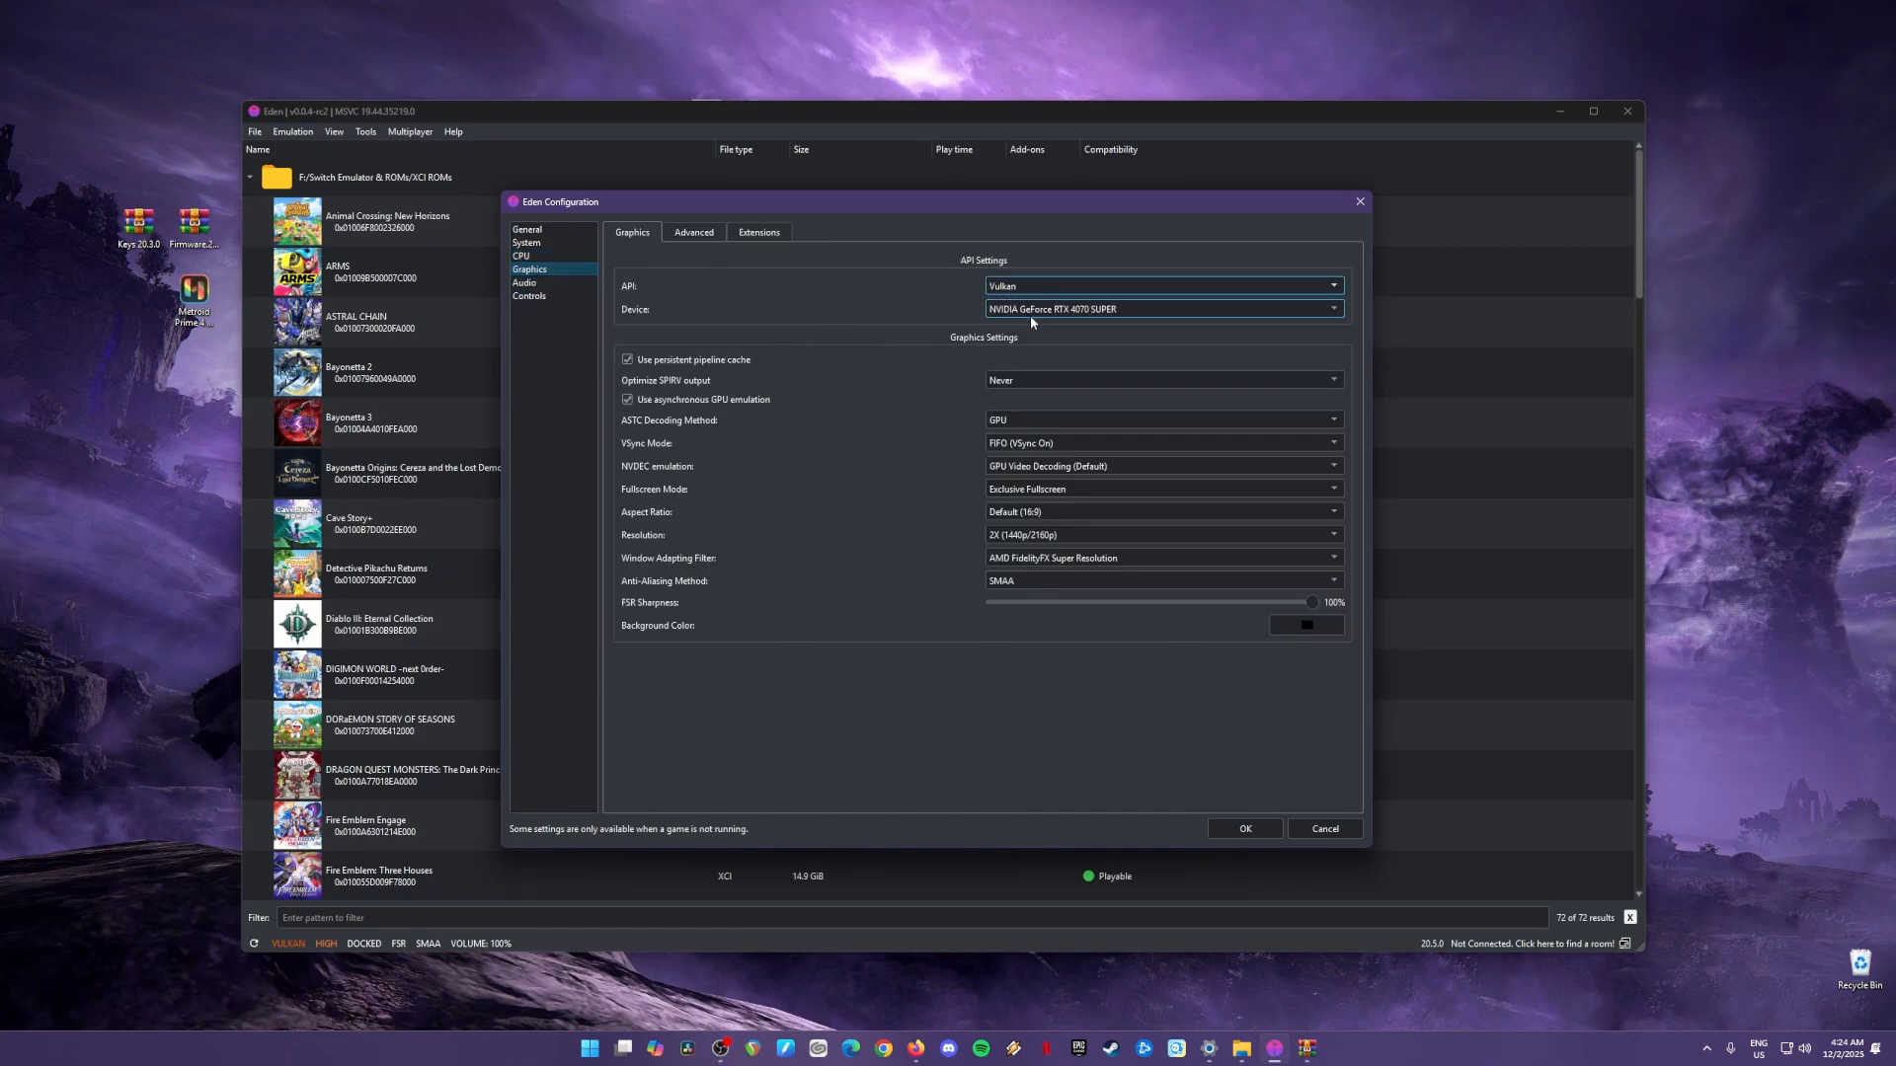
{"action": "left_click", "coordinate": [1090, 309]}
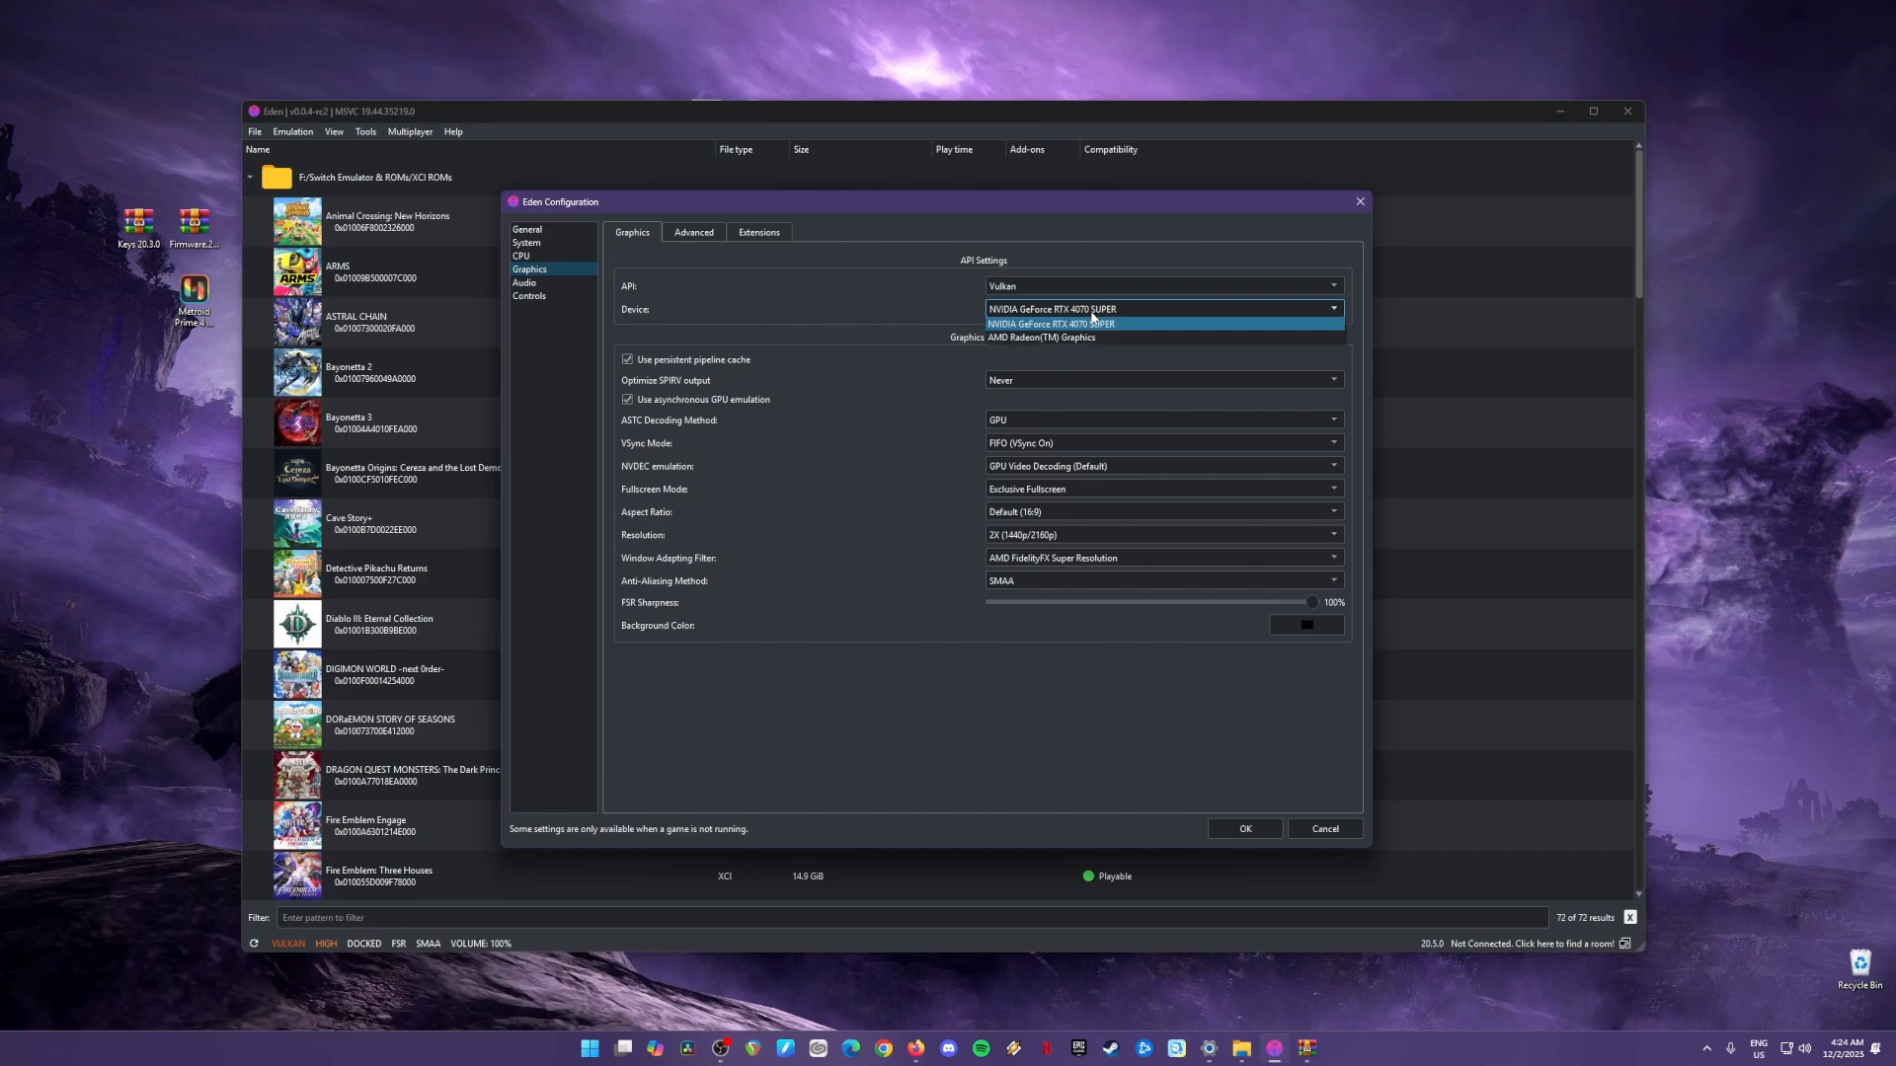
{"action": "left_click", "coordinate": [1091, 327]}
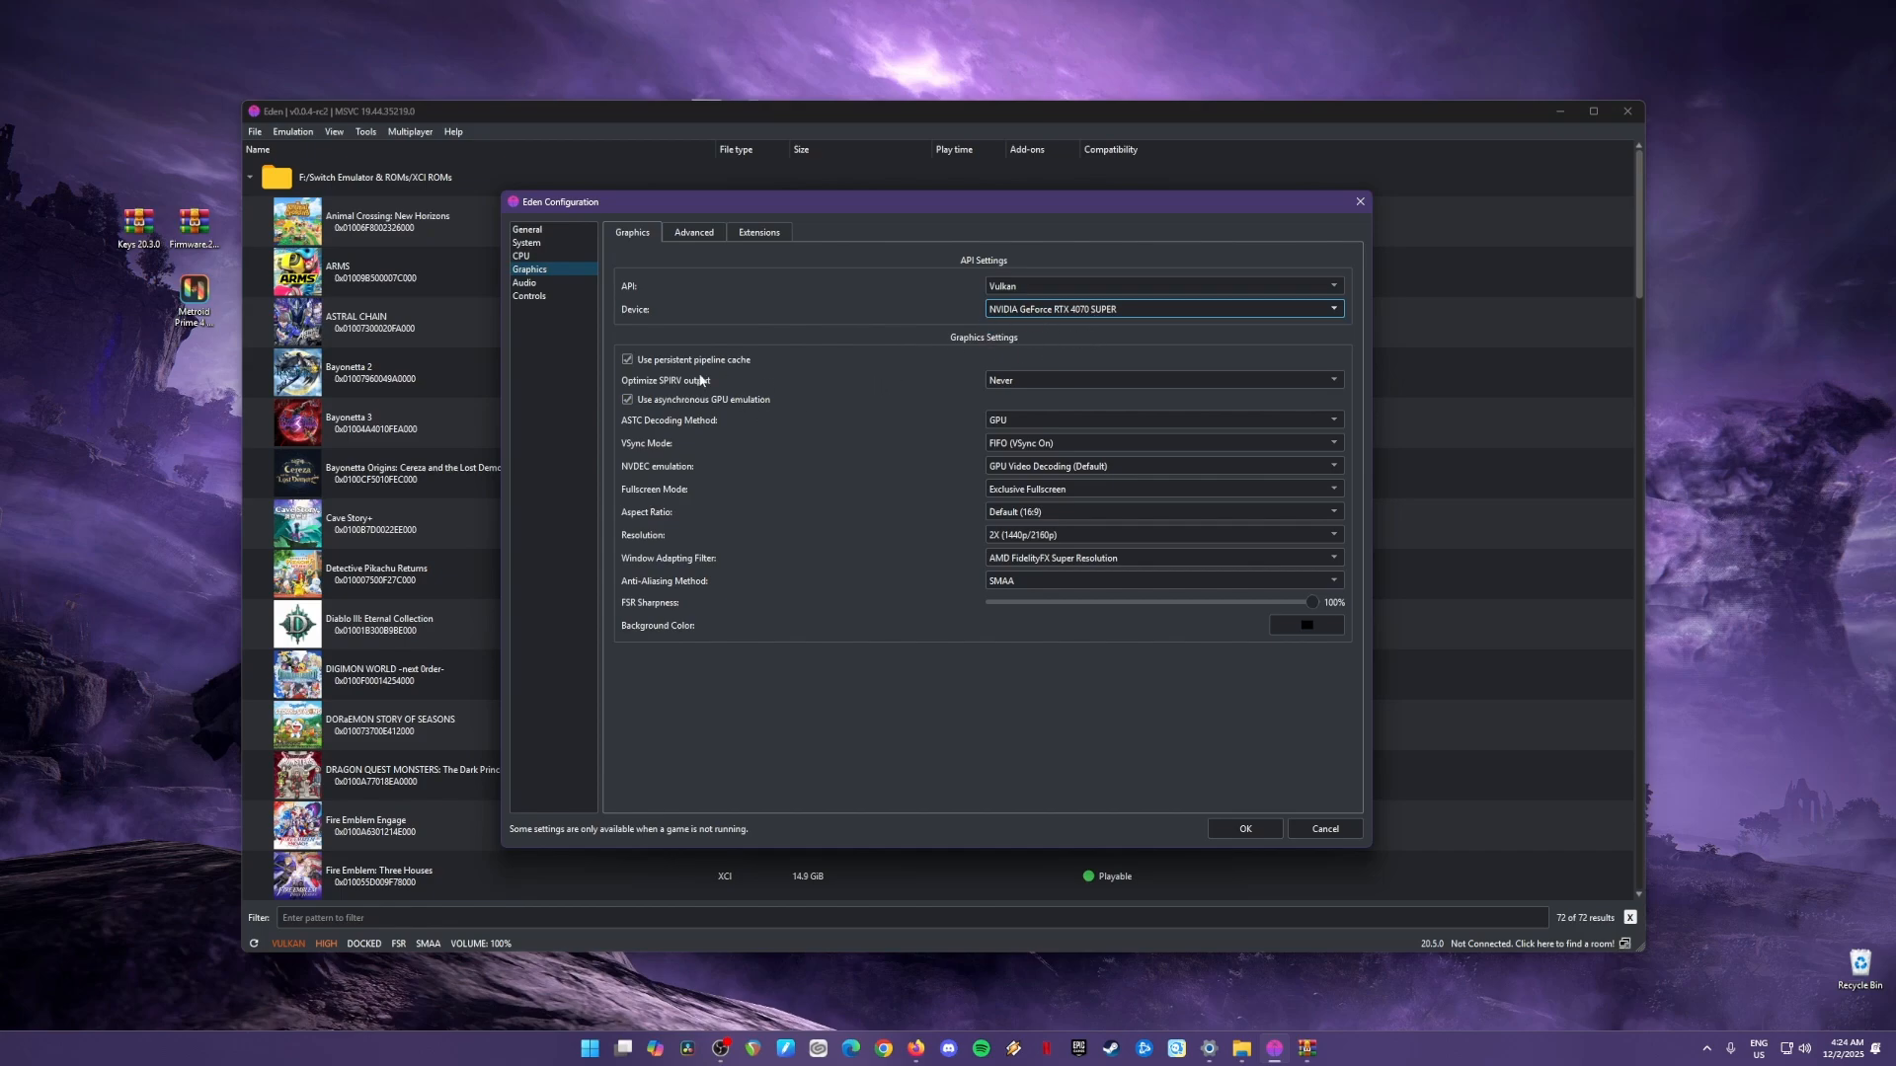
Examine the pipeline cache and resolution options, plus advanced graphics options such as Fast GPU Time (Hack).
{"action": "left_click", "coordinate": [627, 361]}
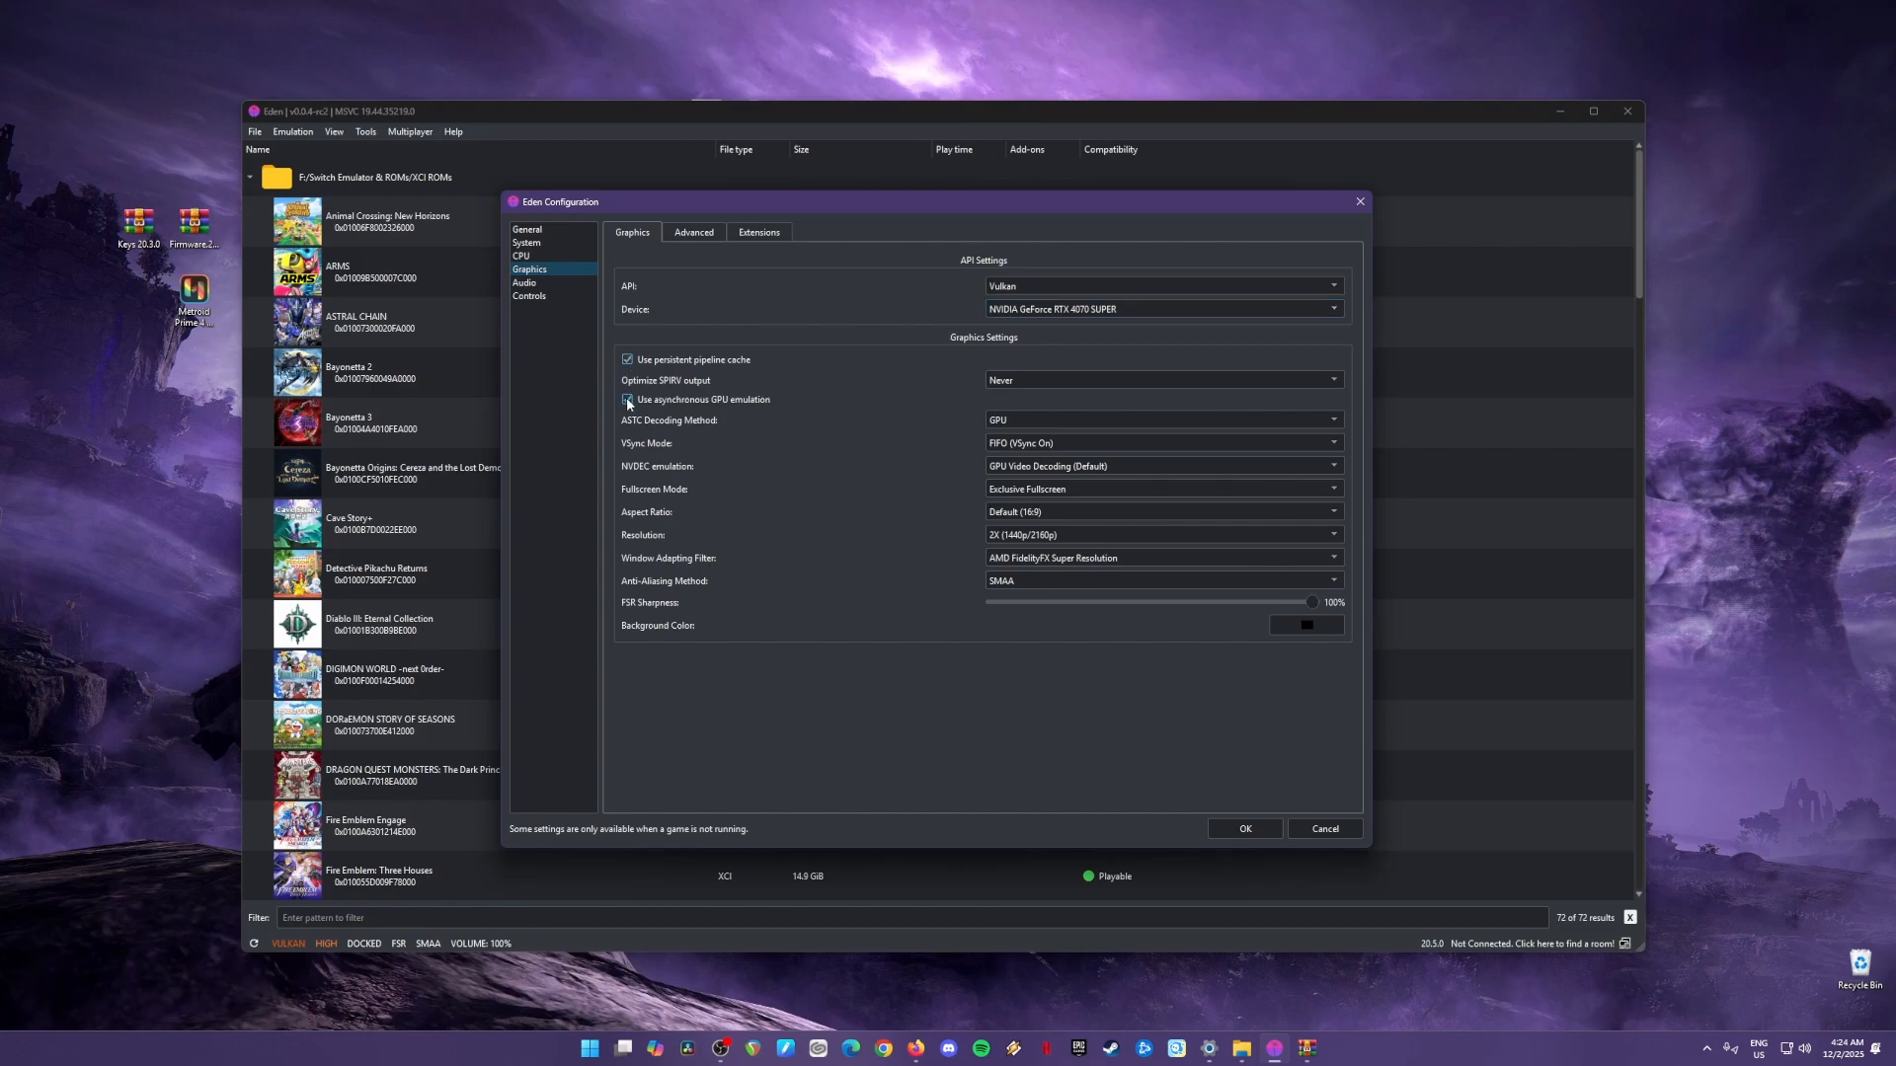
{"action": "left_click", "coordinate": [1054, 538]}
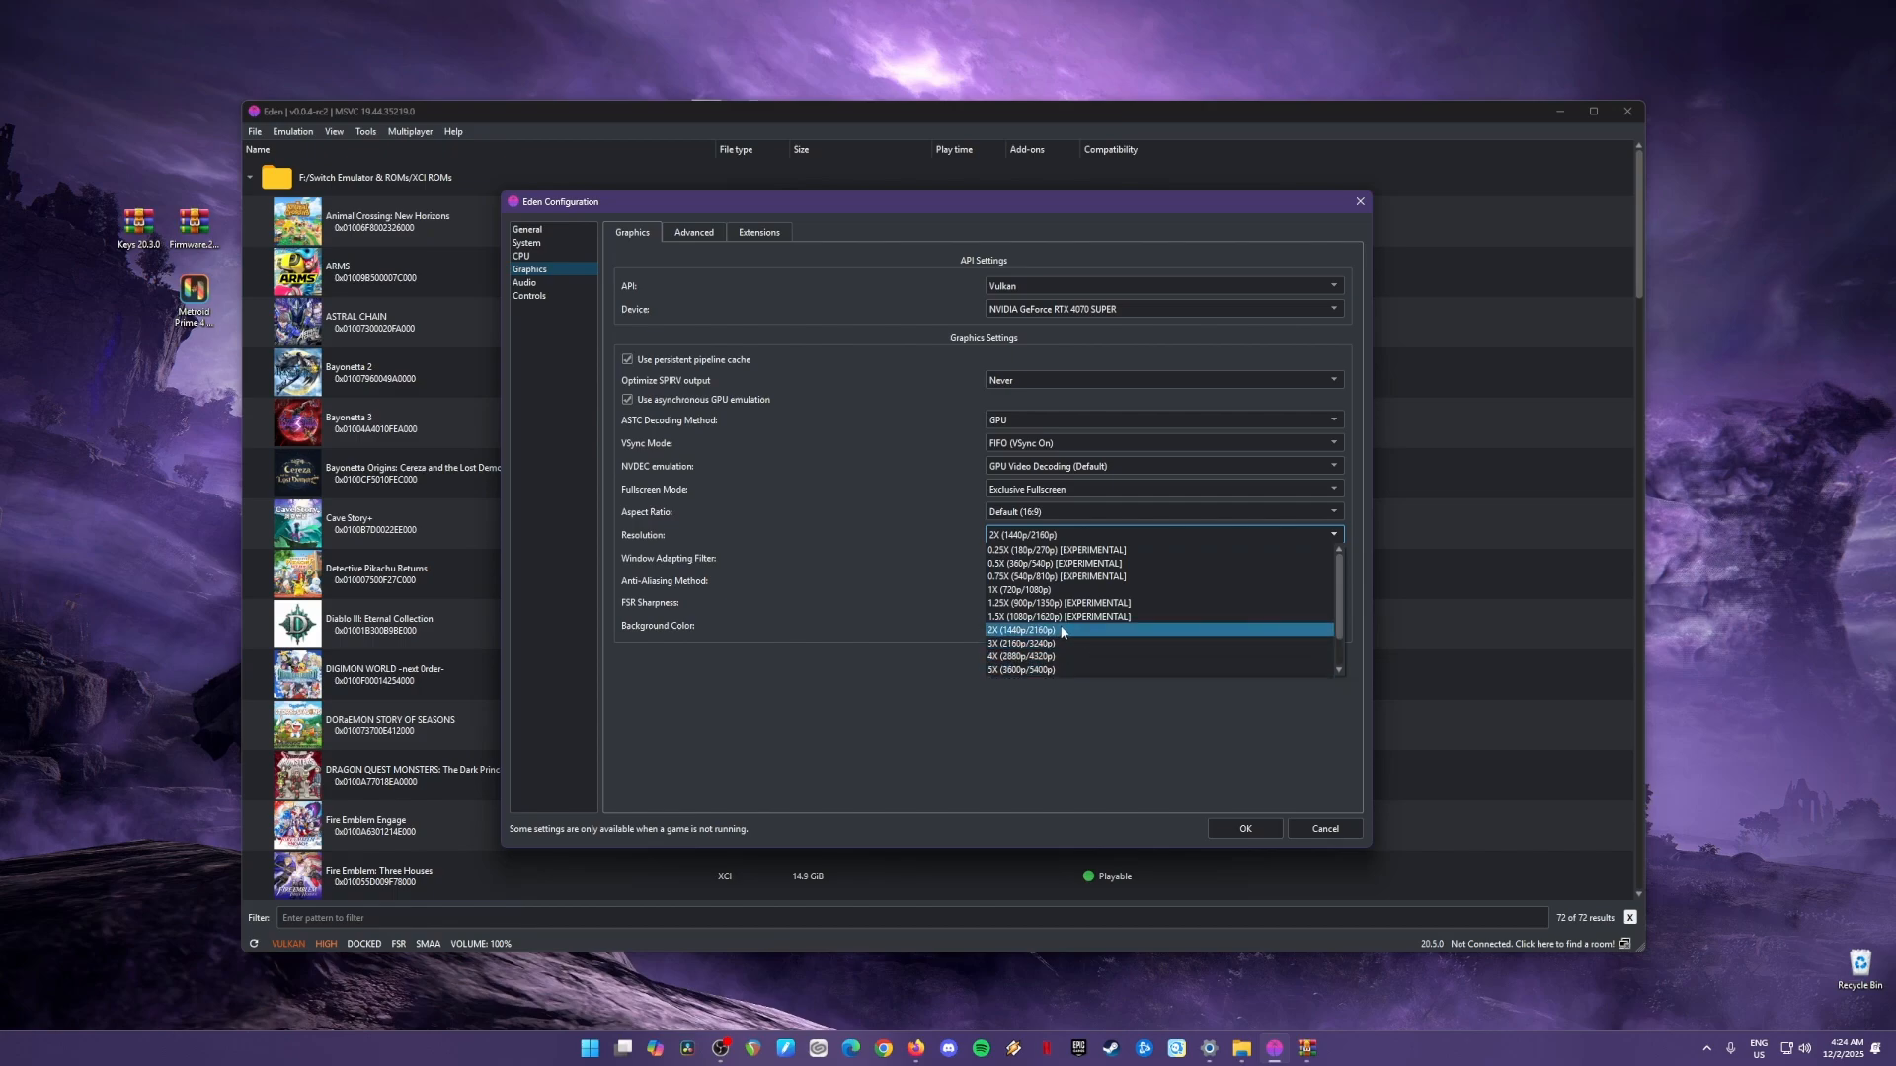
{"action": "left_click", "coordinate": [864, 481]}
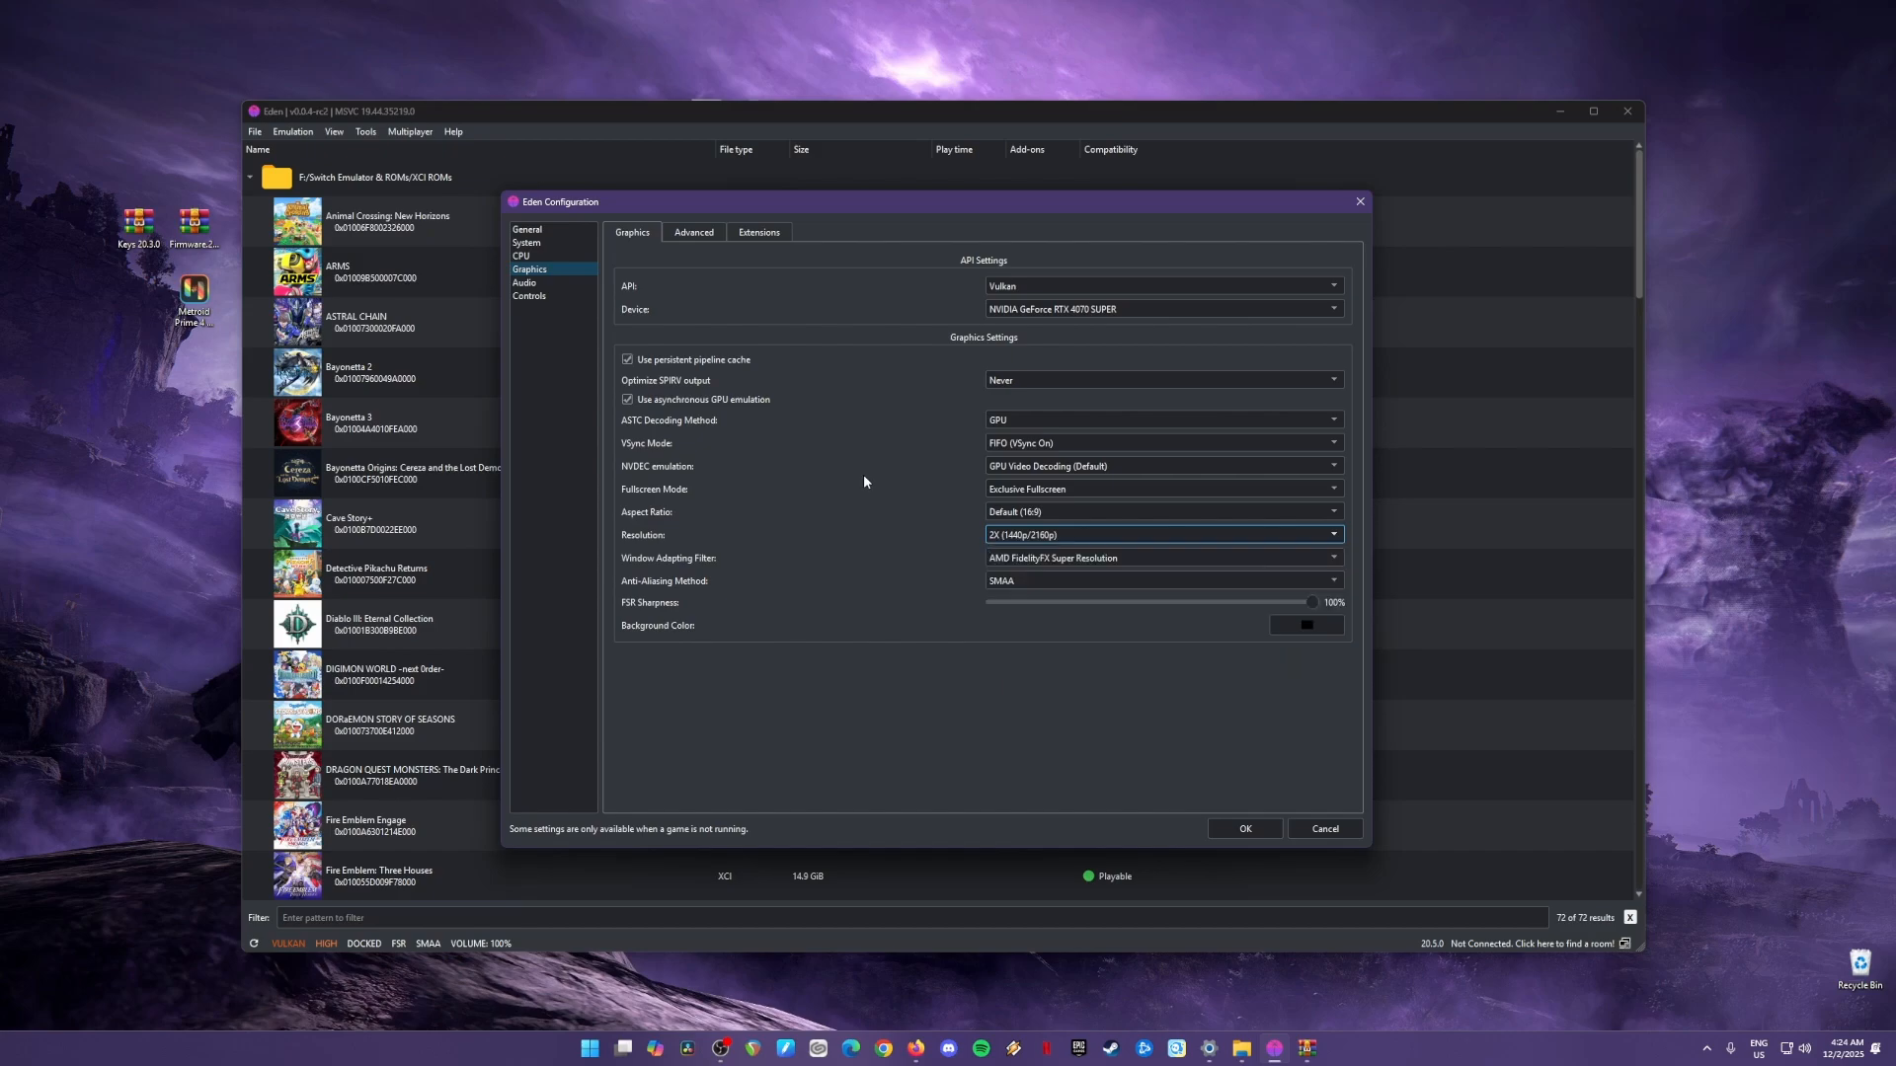
{"action": "left_click", "coordinate": [689, 246]}
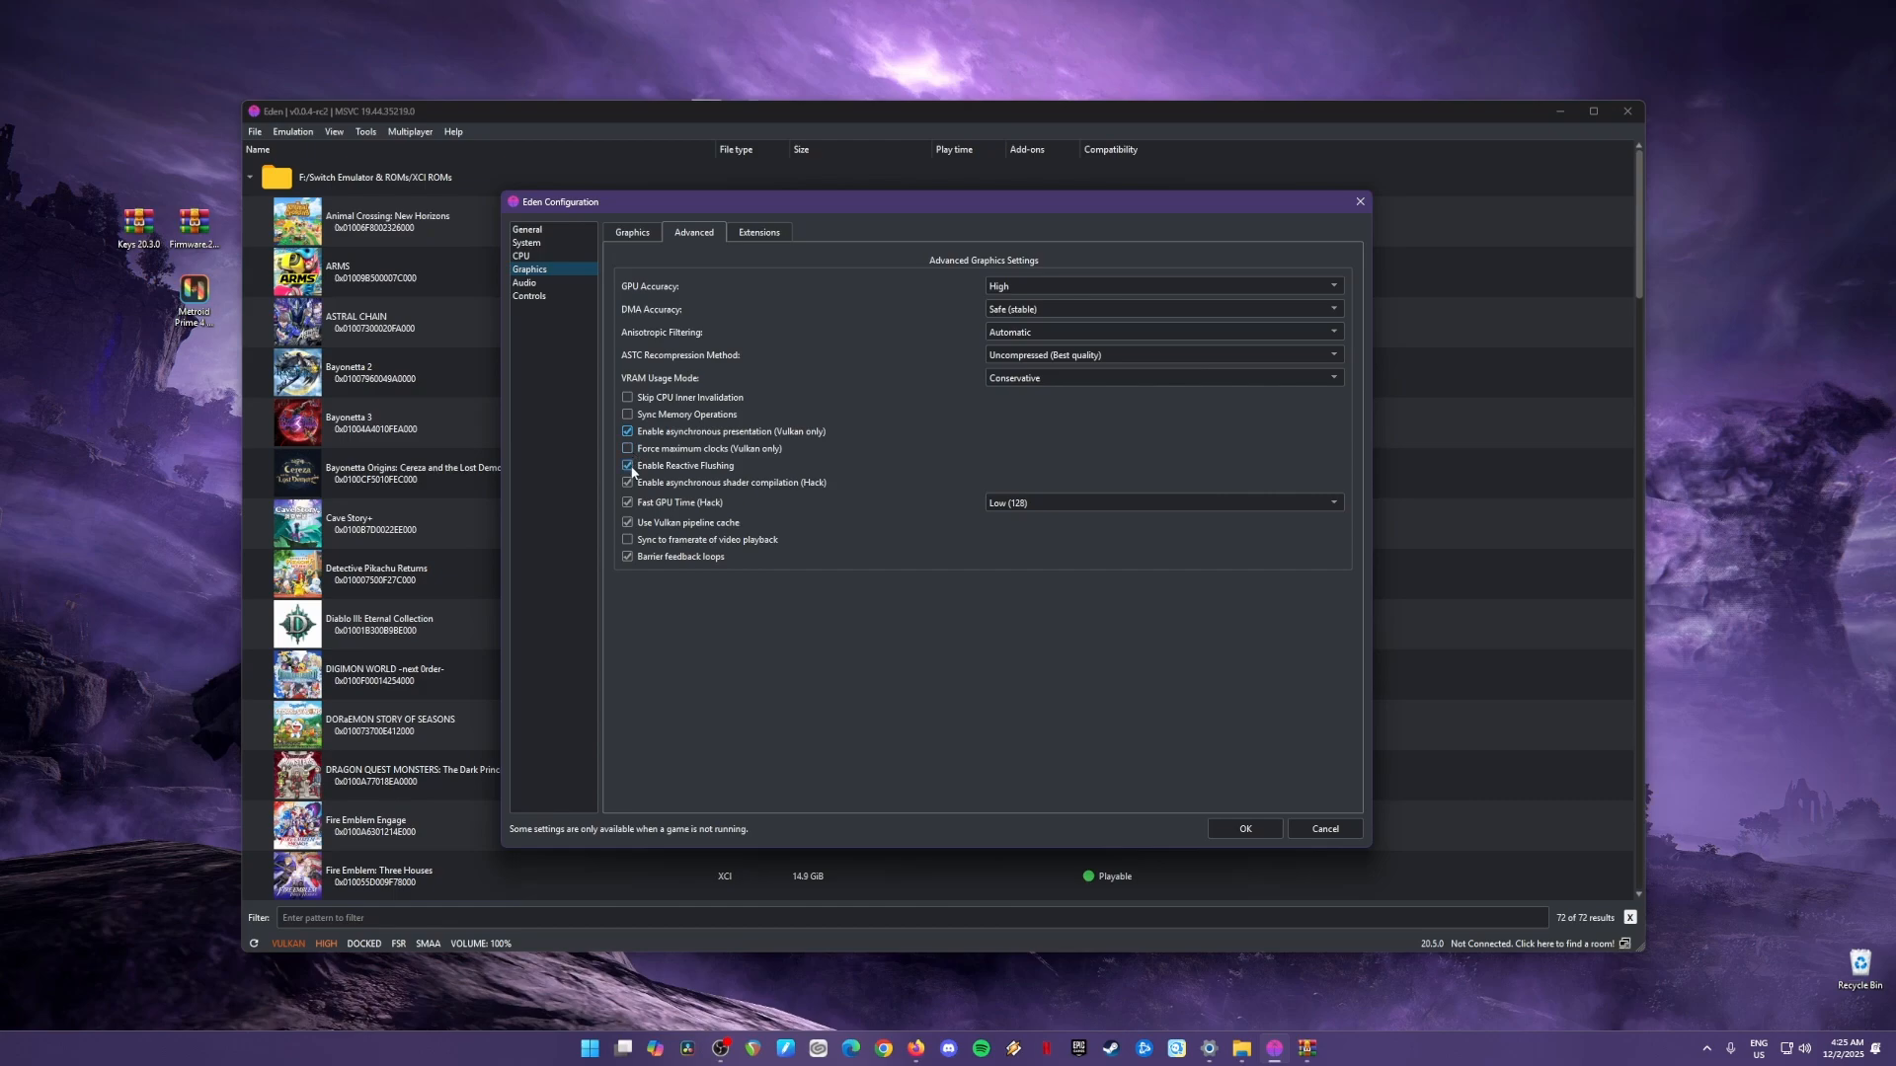
{"action": "left_click", "coordinate": [628, 502]}
{"action": "left_click", "coordinate": [628, 502]}
Check the audio settings, choose Pro Controller as Player 1's controller type and save the configuration.
{"action": "left_click", "coordinate": [541, 283]}
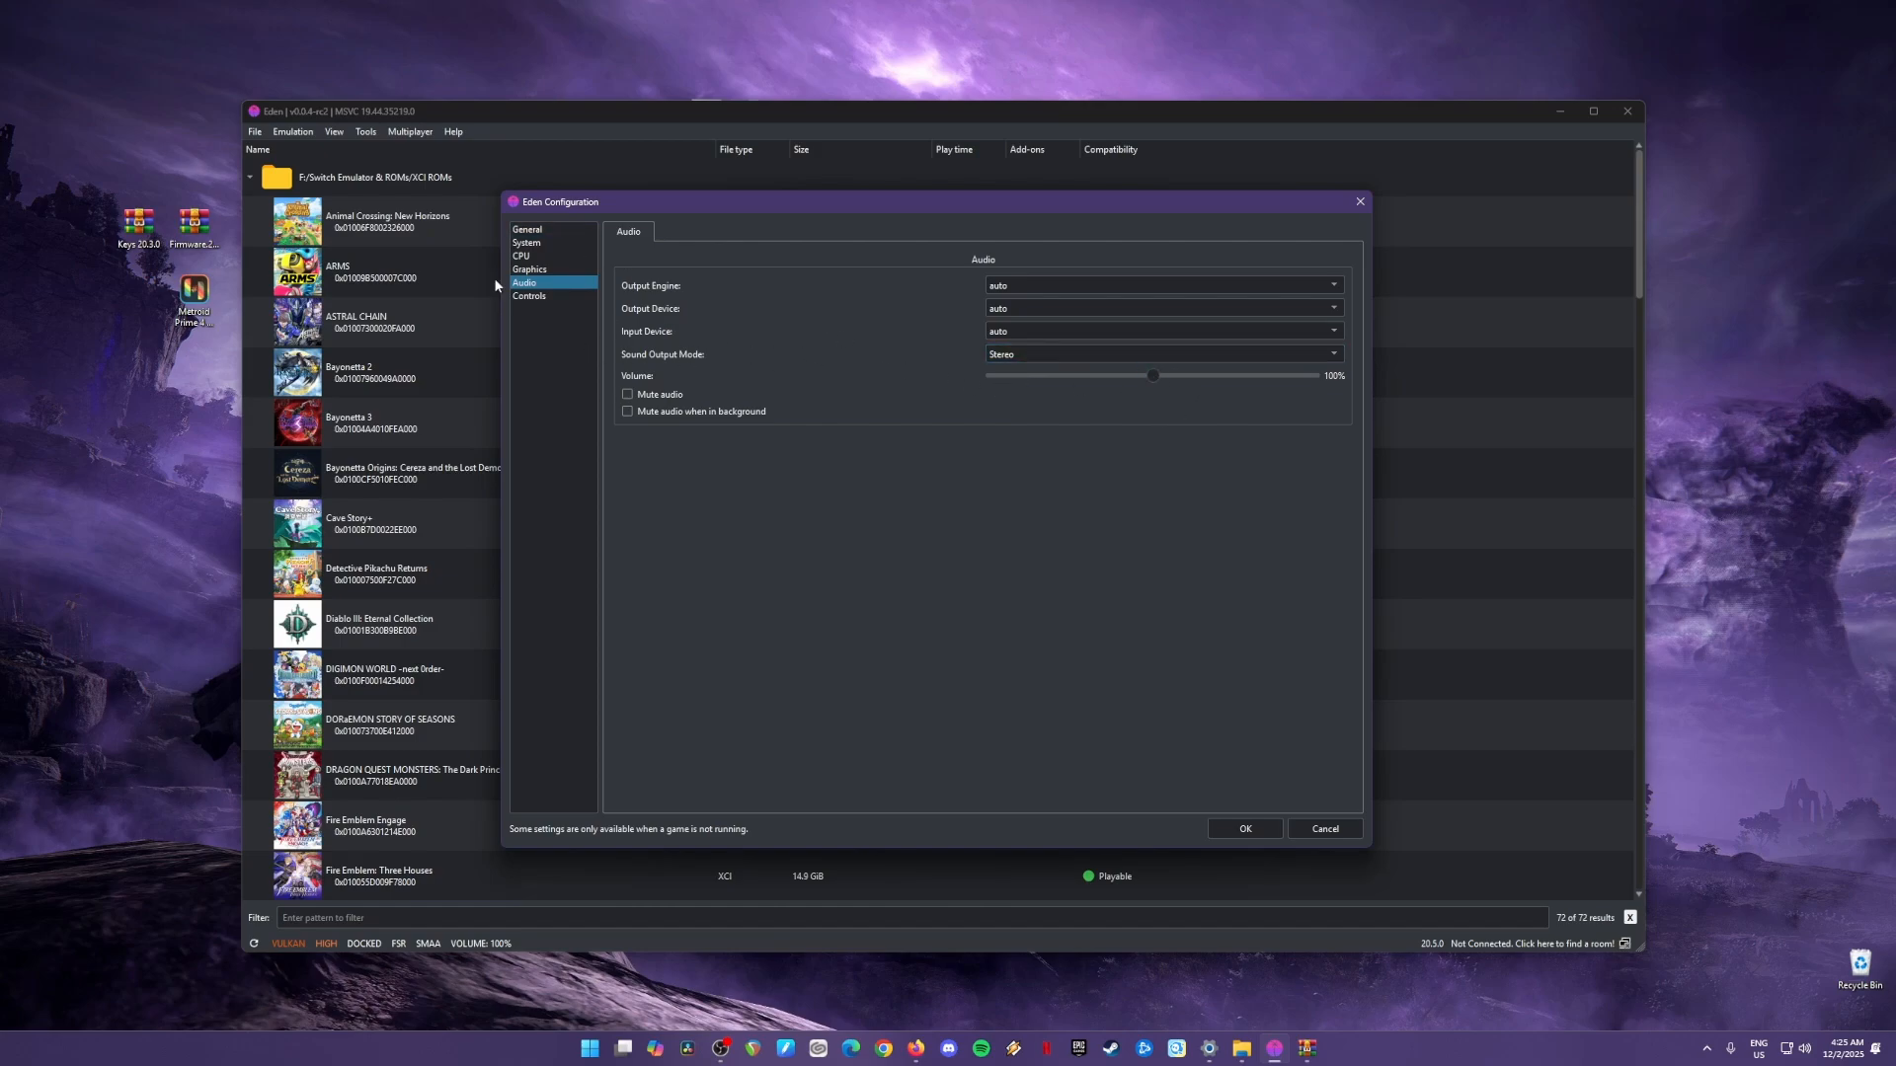
{"action": "left_click", "coordinate": [533, 296]}
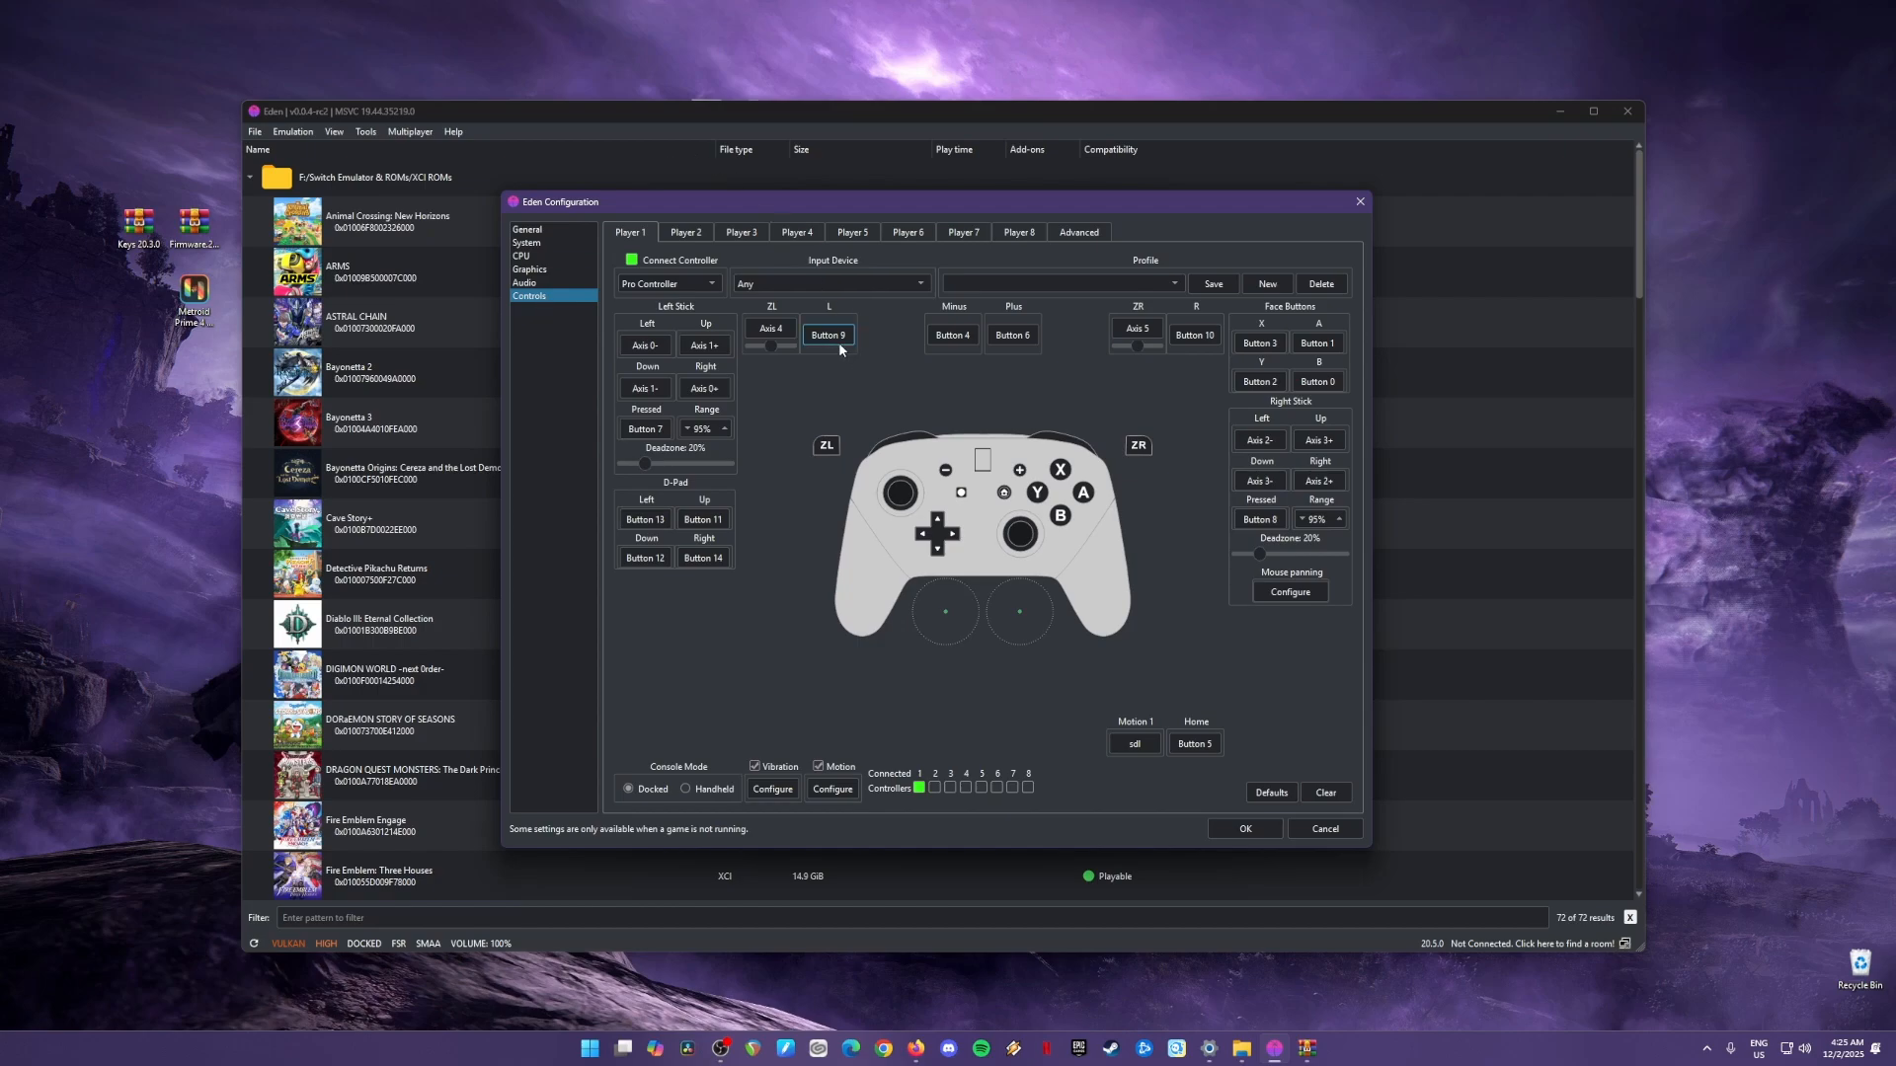
{"action": "left_click", "coordinate": [709, 284]}
{"action": "left_click", "coordinate": [703, 300]}
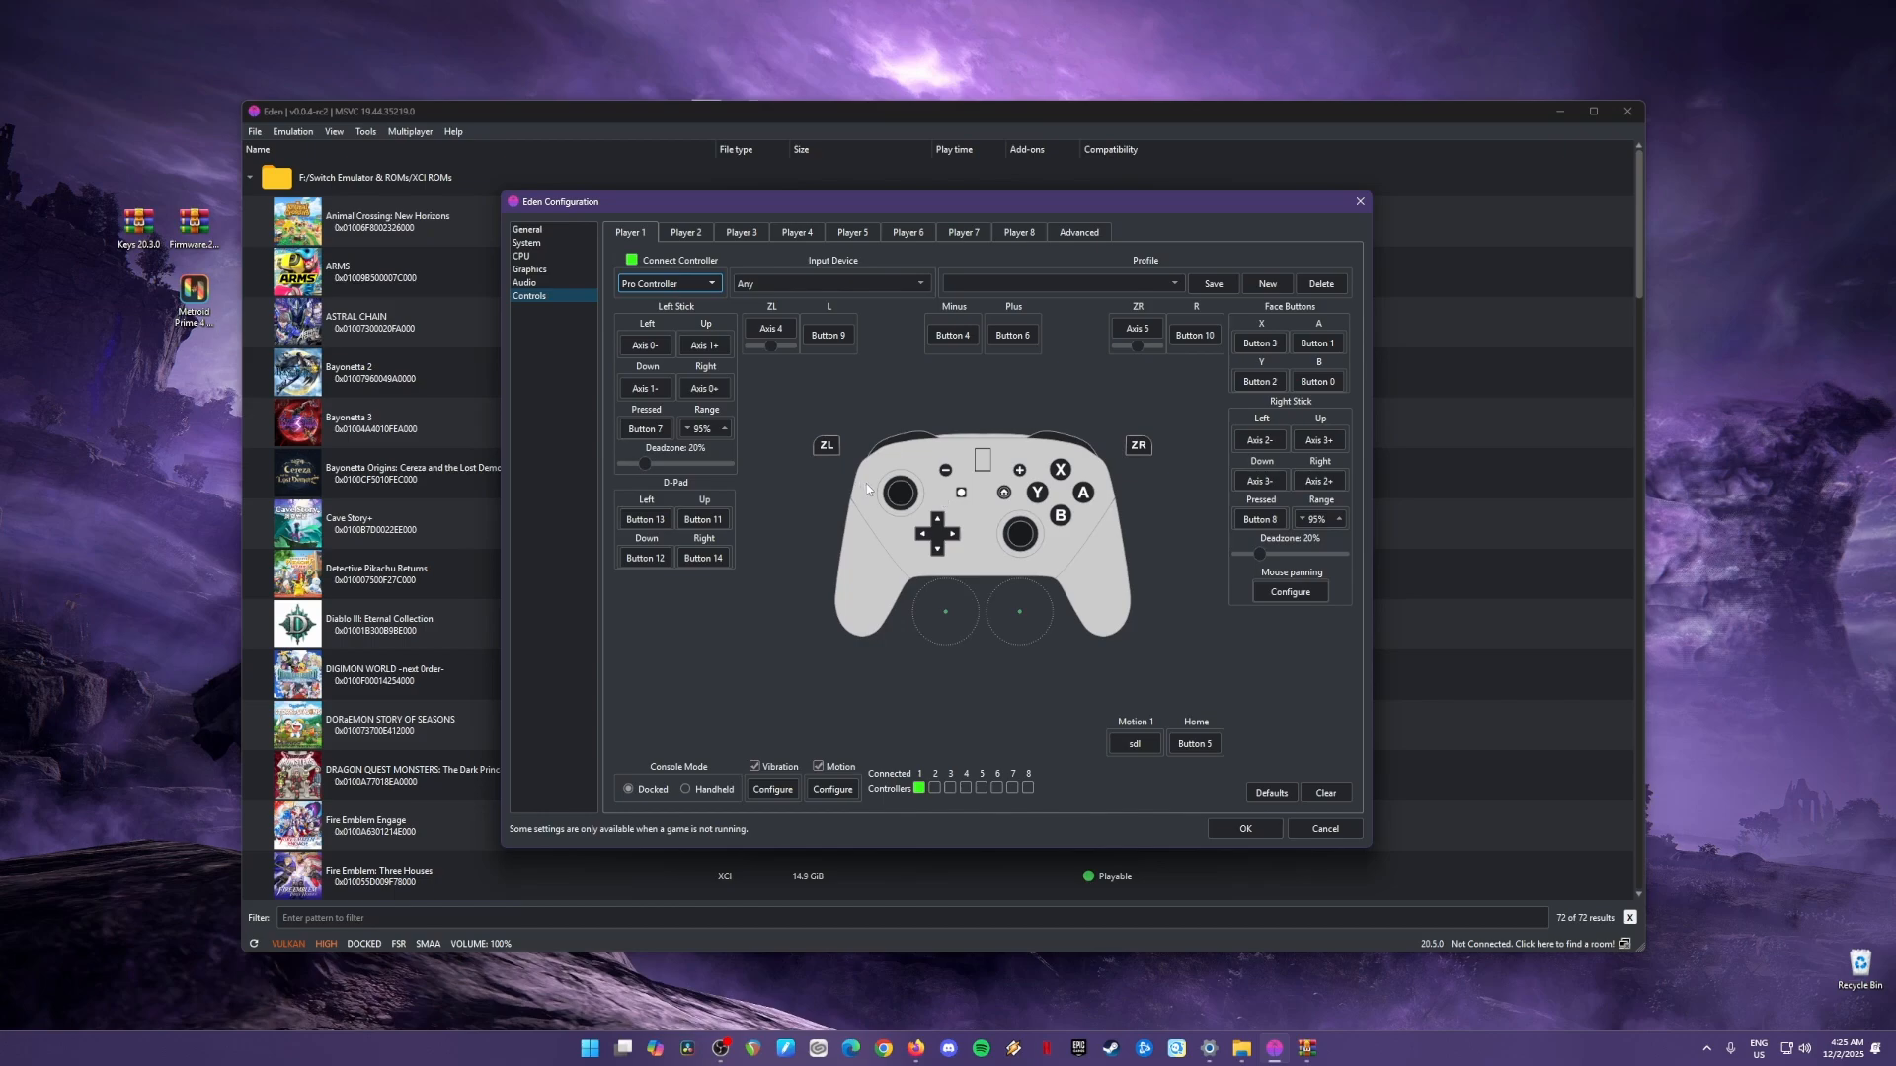
{"action": "left_click", "coordinate": [1248, 830]}
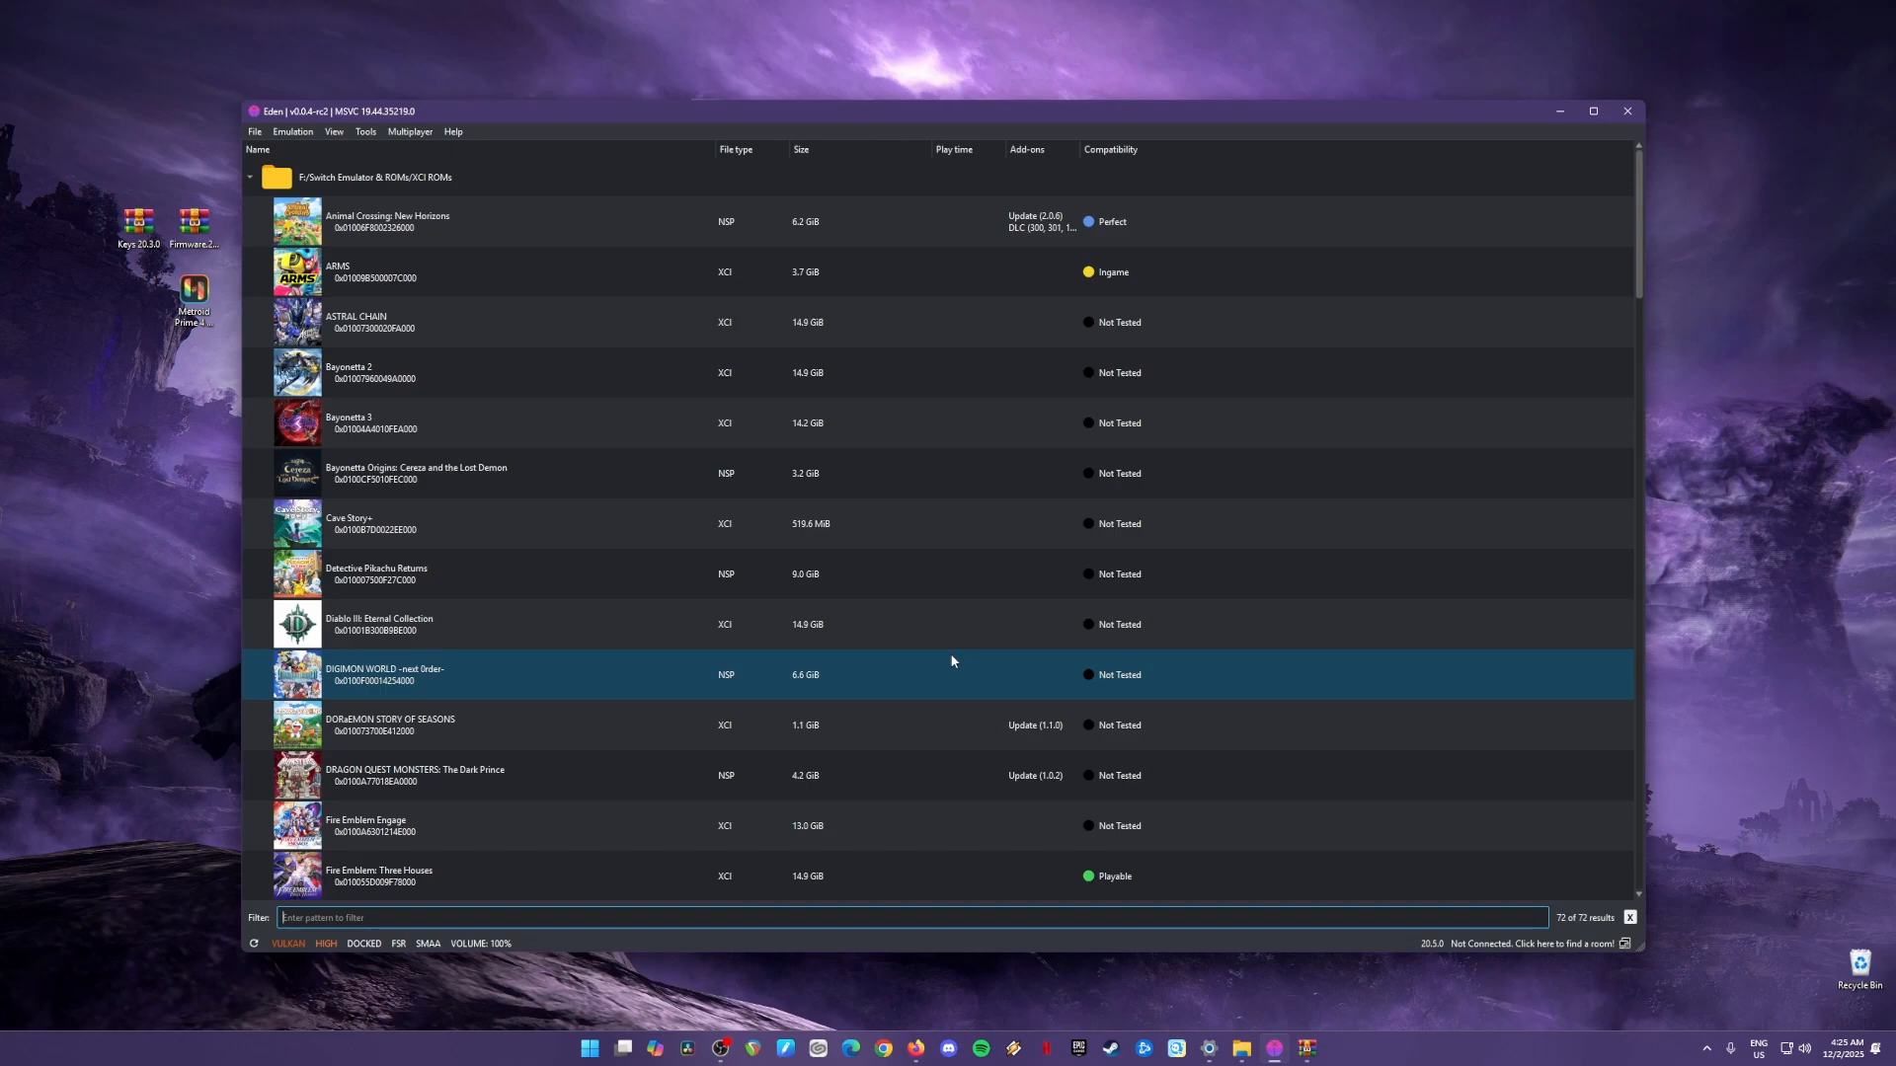
Minimize the emulator window and close the Keys 20.3.0.zip archive to clear the desktop.
{"action": "left_click", "coordinate": [117, 285]}
{"action": "left_click_drag", "start_coordinate": [118, 280], "coordinate": [210, 353]}
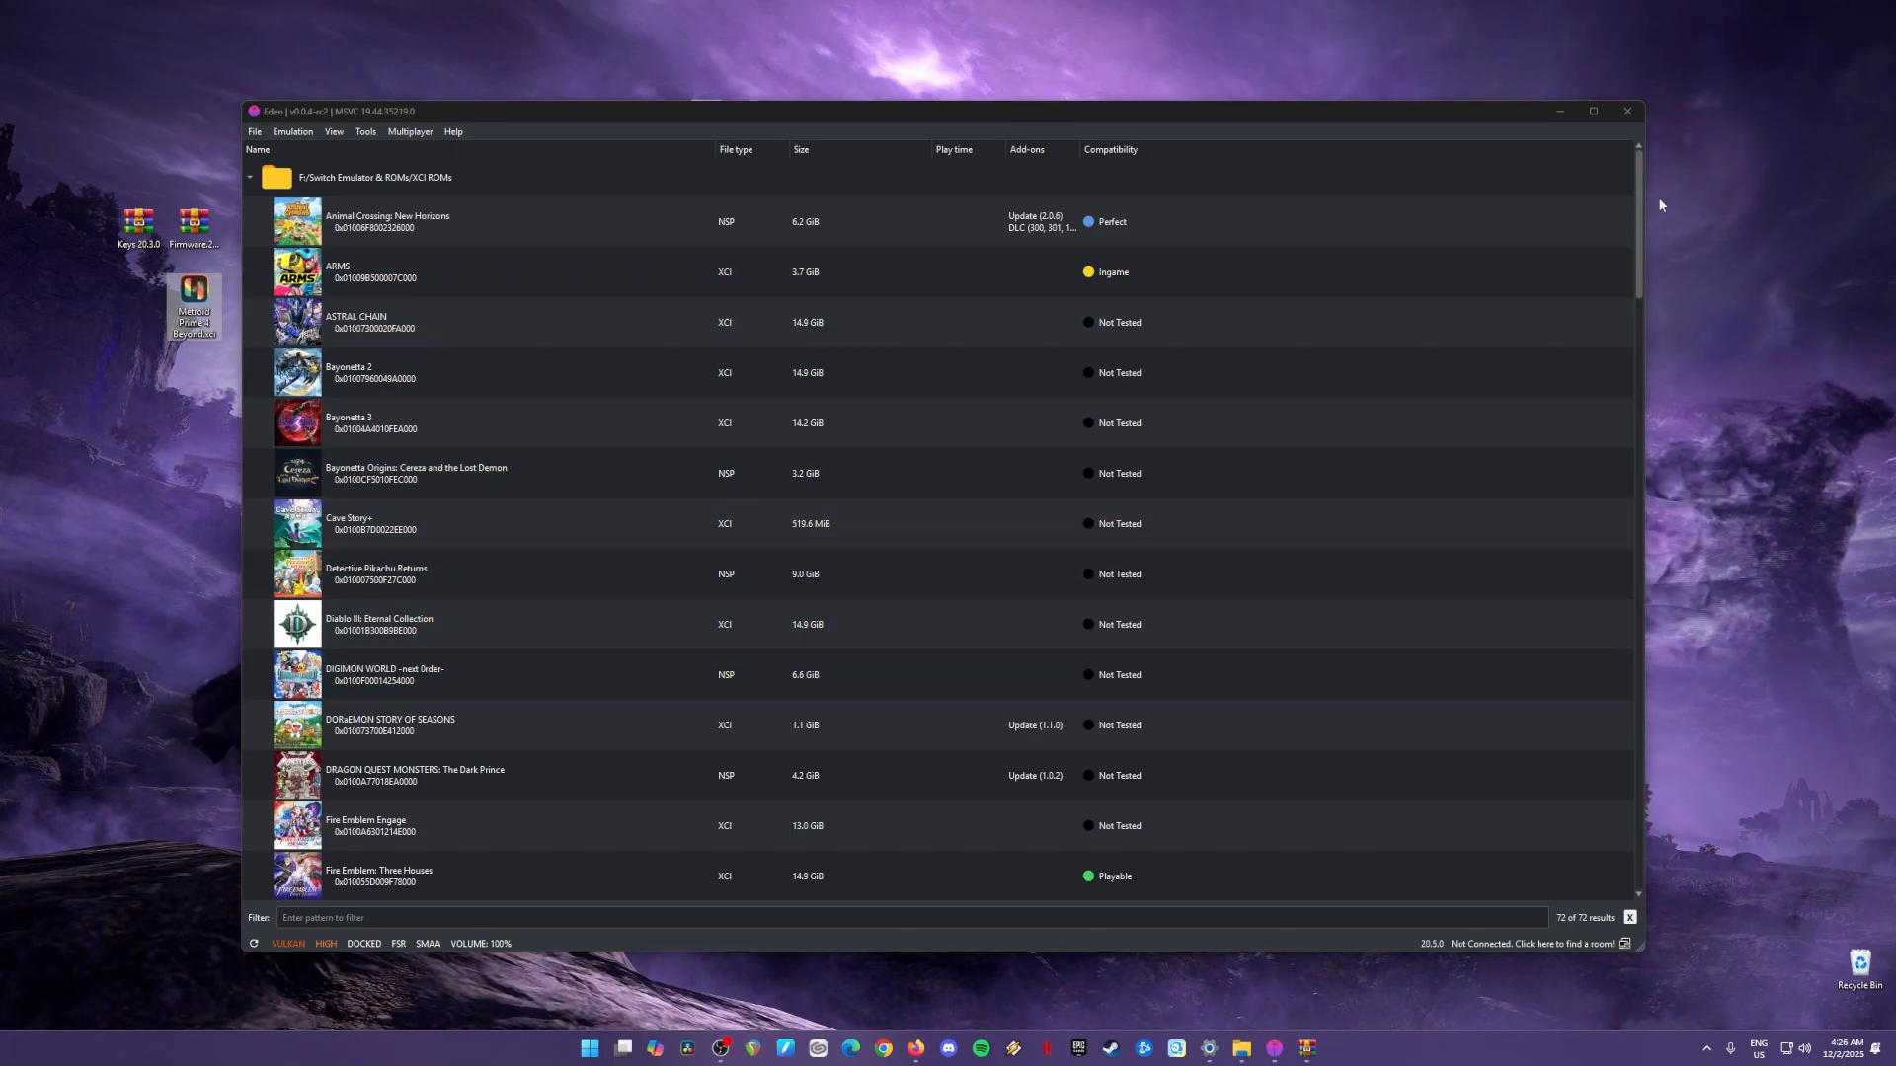
{"action": "left_click", "coordinate": [1560, 111]}
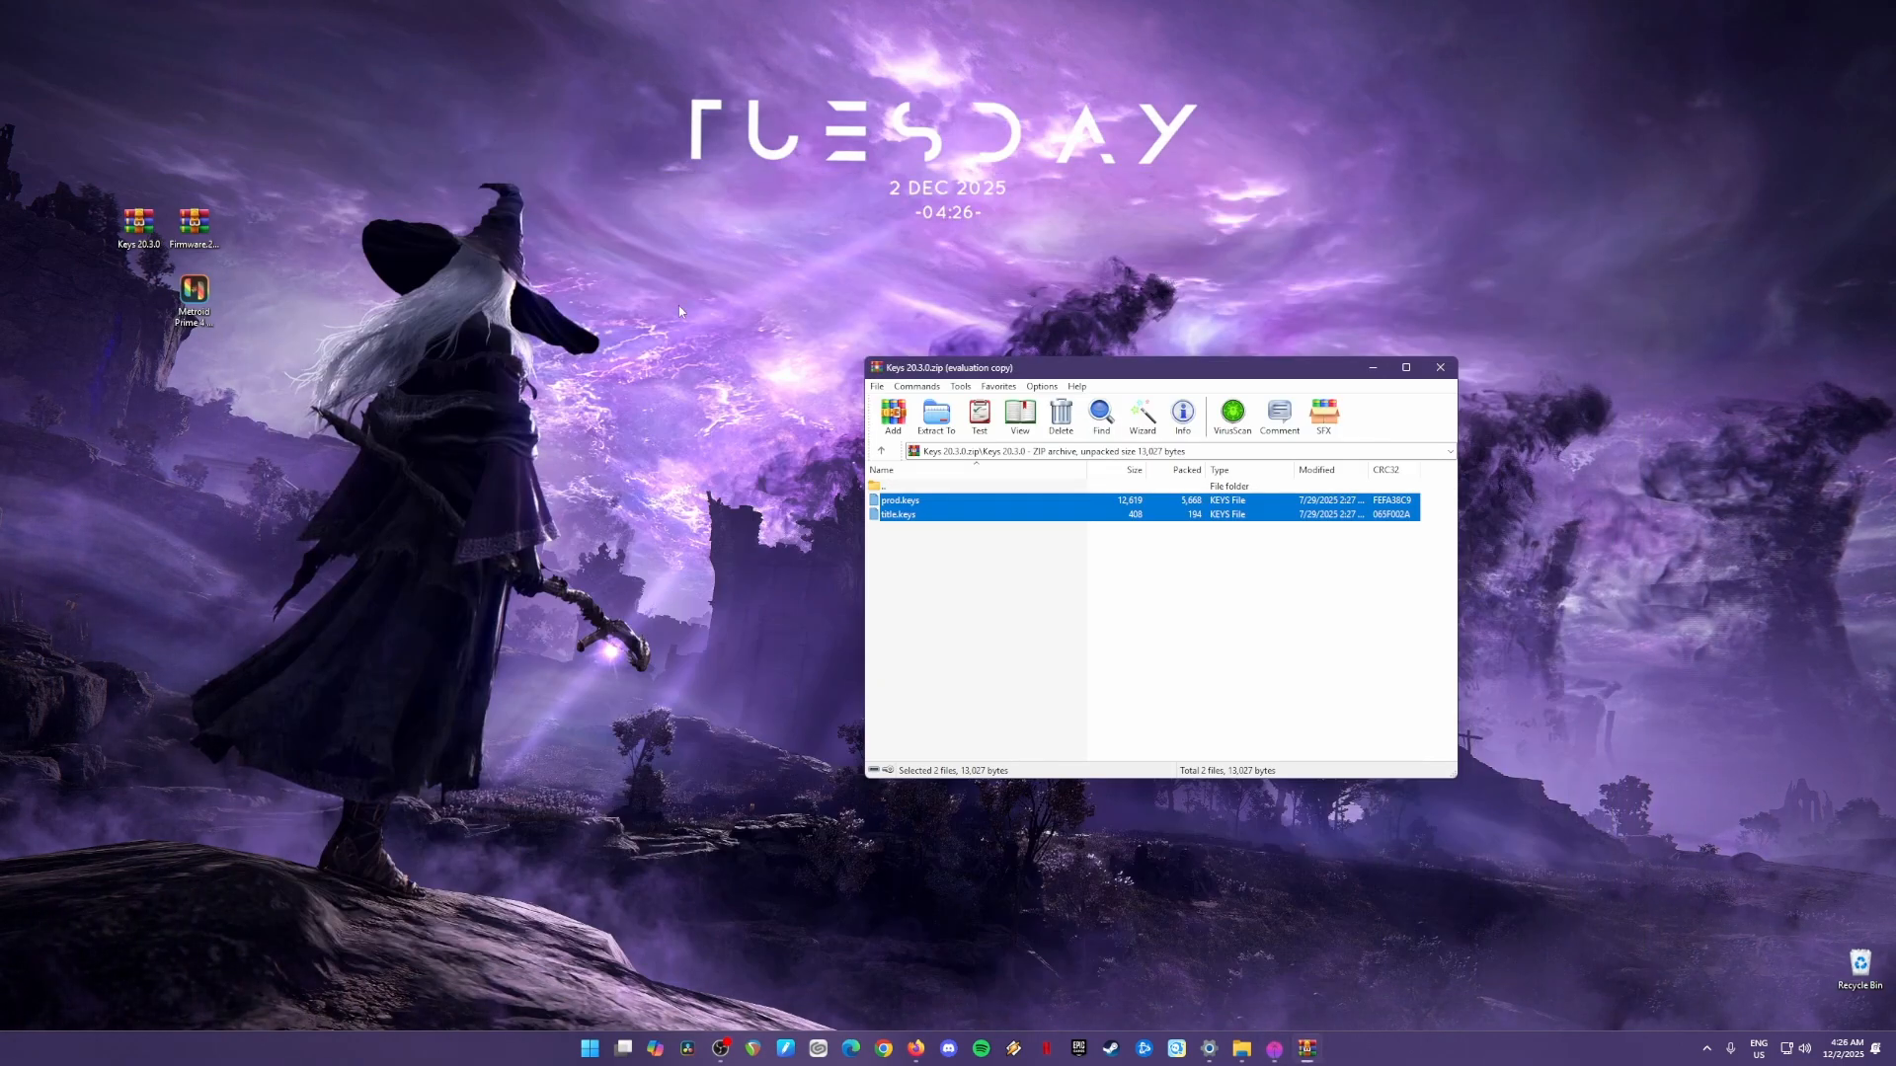
{"action": "left_click", "coordinate": [1437, 369]}
{"action": "left_click_drag", "start_coordinate": [64, 168], "coordinate": [276, 370]}
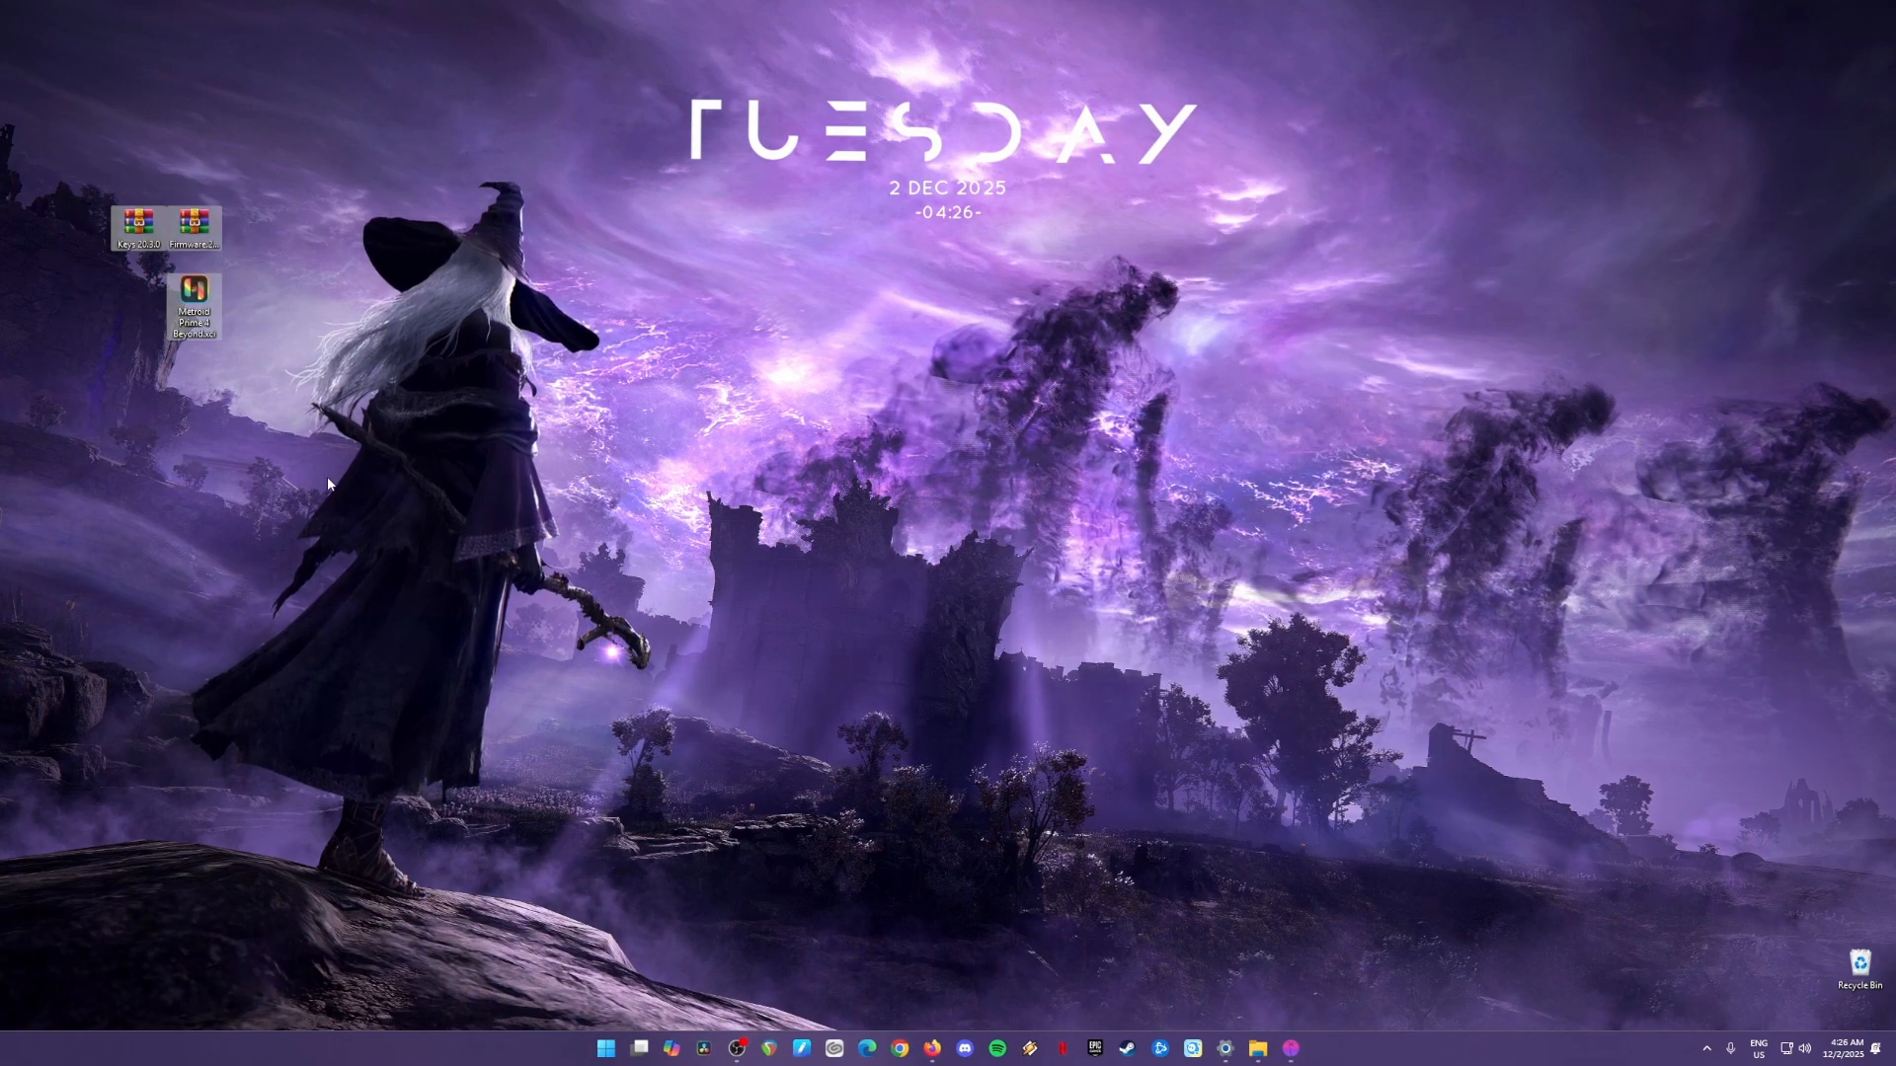